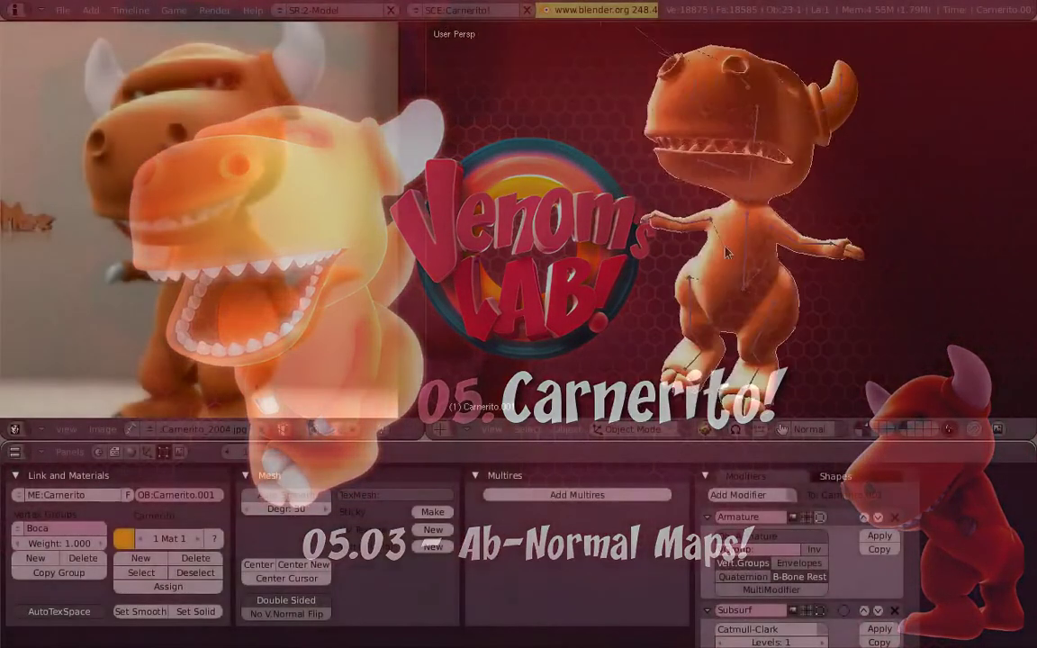
Step: Switch the viewport to the Right Ortho view of the Carnerito character
{"action": "key", "text": "KP_3"}
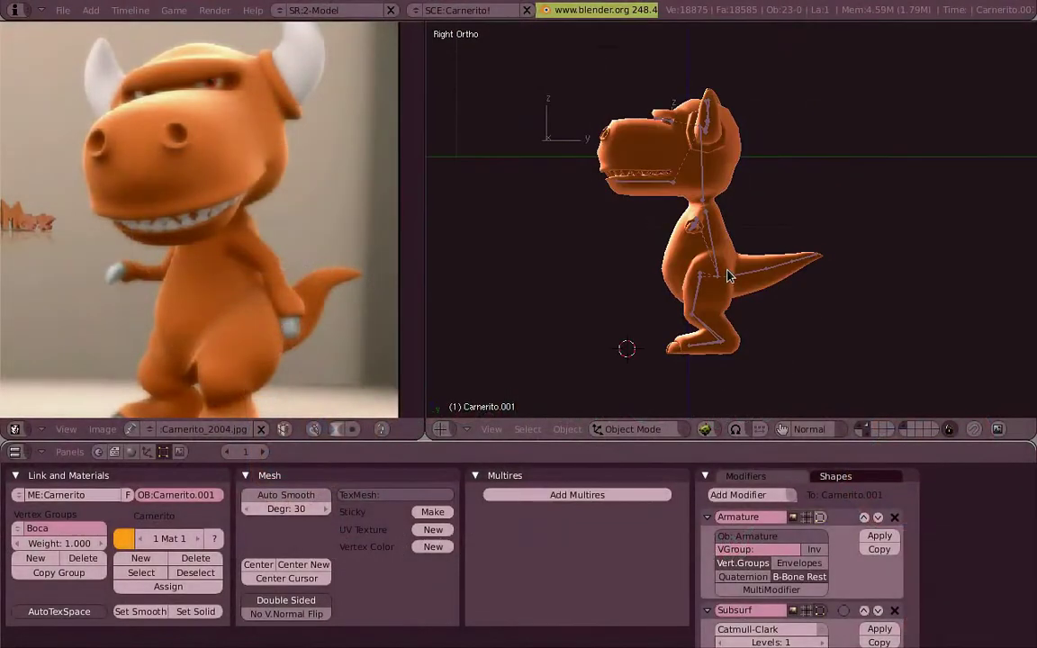
Step: Select the Carnerito model in right view and add its first UV texture layer, UVTex
{"action": "middle_click_drag", "start_coordinate": [728, 276], "coordinate": [753, 273]}
{"action": "key", "text": "KP_3"}
{"action": "scroll", "coordinate": [782, 255], "scroll_direction": "up", "scroll_amount": 2}
{"action": "scroll", "coordinate": [817, 271], "scroll_direction": "up", "scroll_amount": 2}
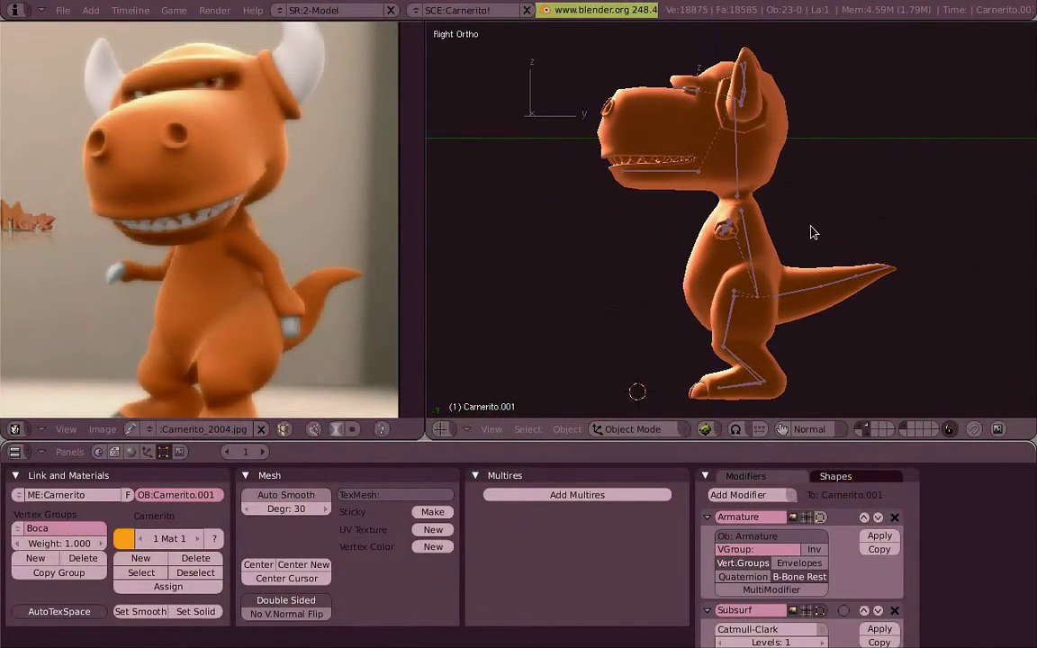
{"action": "right_click", "coordinate": [714, 258]}
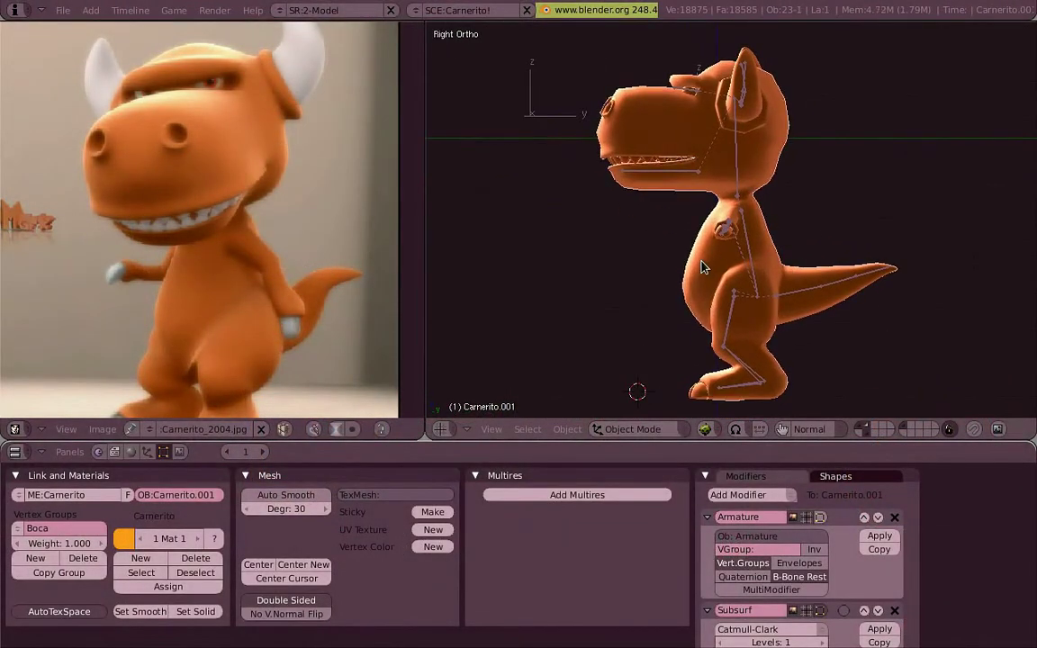
{"action": "left_click", "coordinate": [450, 535]}
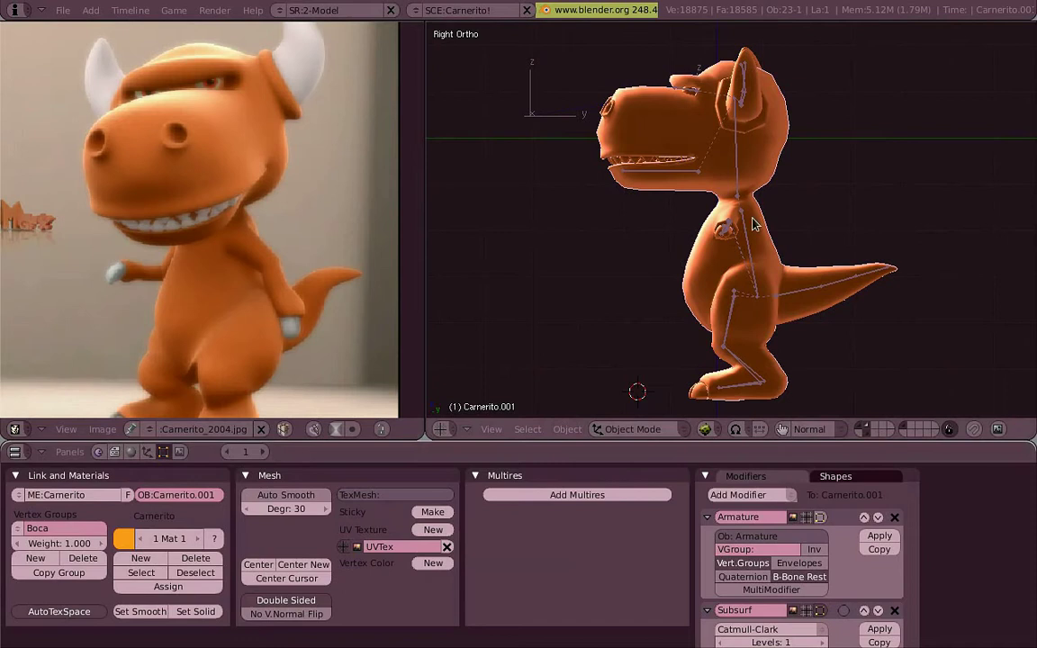
Step: Check the UVs in Edit Mode, then add a second UV layer, UVTex.001
{"action": "key", "text": "KP_1"}
{"action": "key", "text": "Tab"}
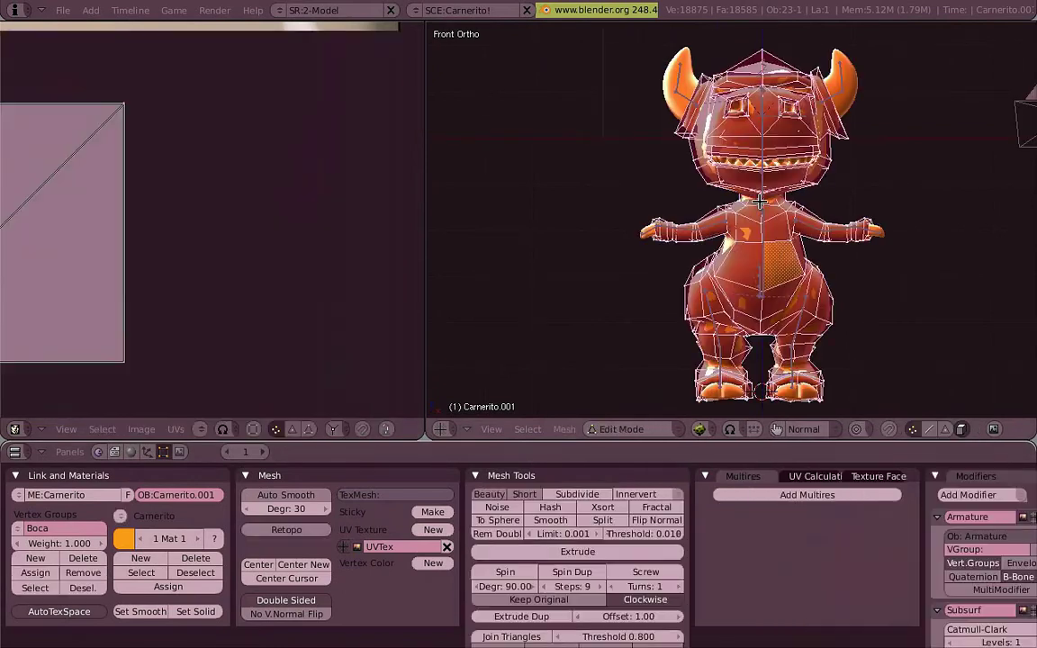
{"action": "scroll", "coordinate": [225, 273], "scroll_direction": "up", "scroll_amount": 1}
{"action": "scroll", "coordinate": [243, 267], "scroll_direction": "up", "scroll_amount": 1}
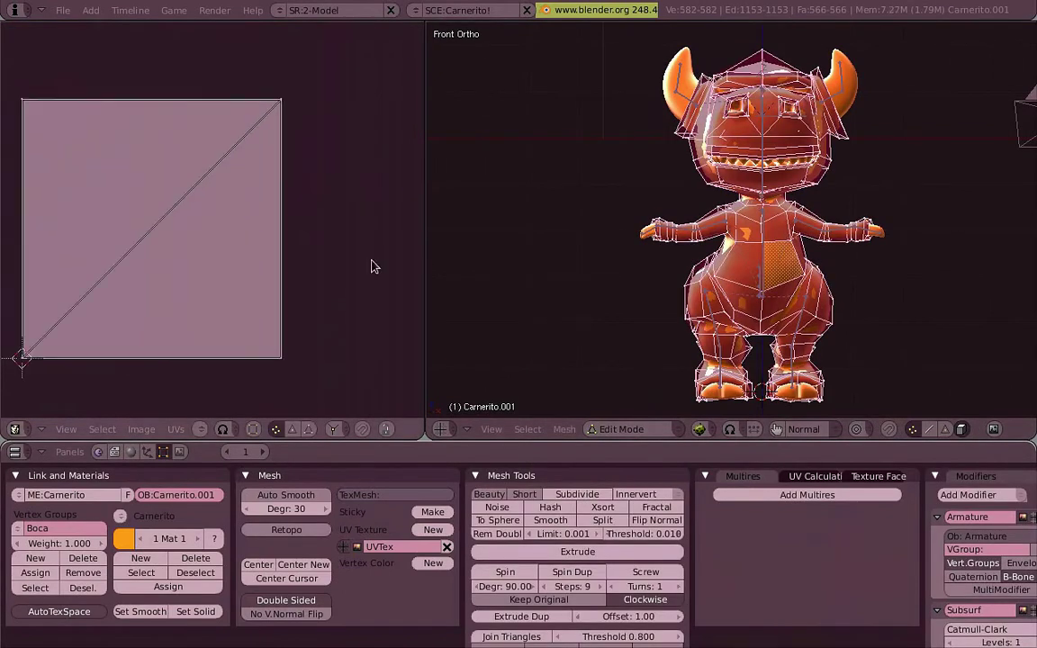
{"action": "key", "text": "Tab"}
{"action": "key", "text": "Tab"}
{"action": "key", "text": "KP_3"}
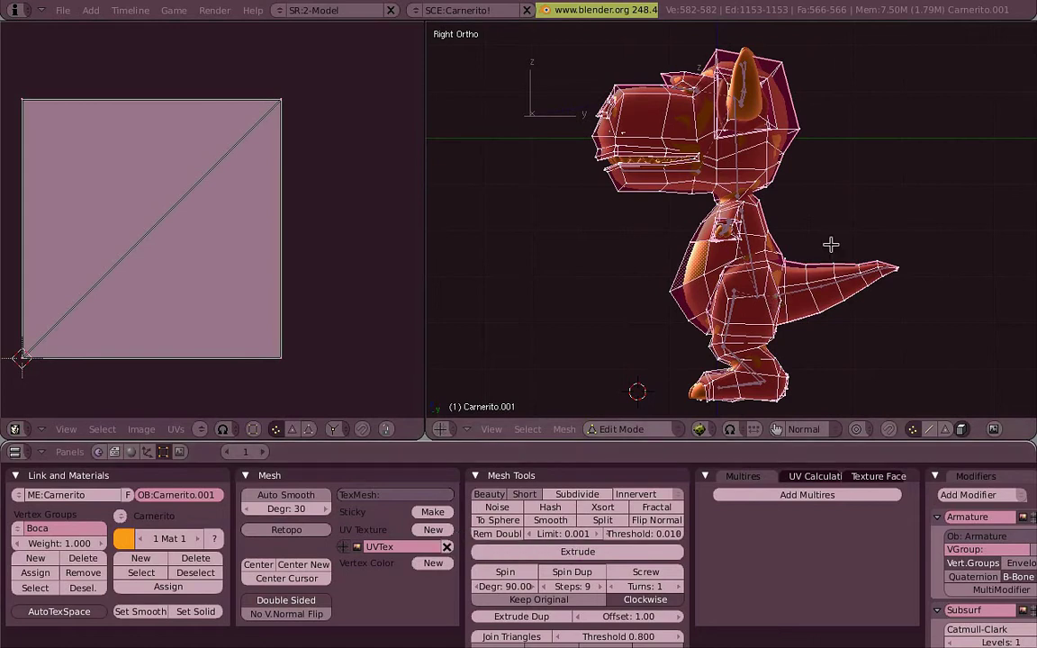
{"action": "key", "text": "Tab"}
{"action": "left_click", "coordinate": [433, 530]}
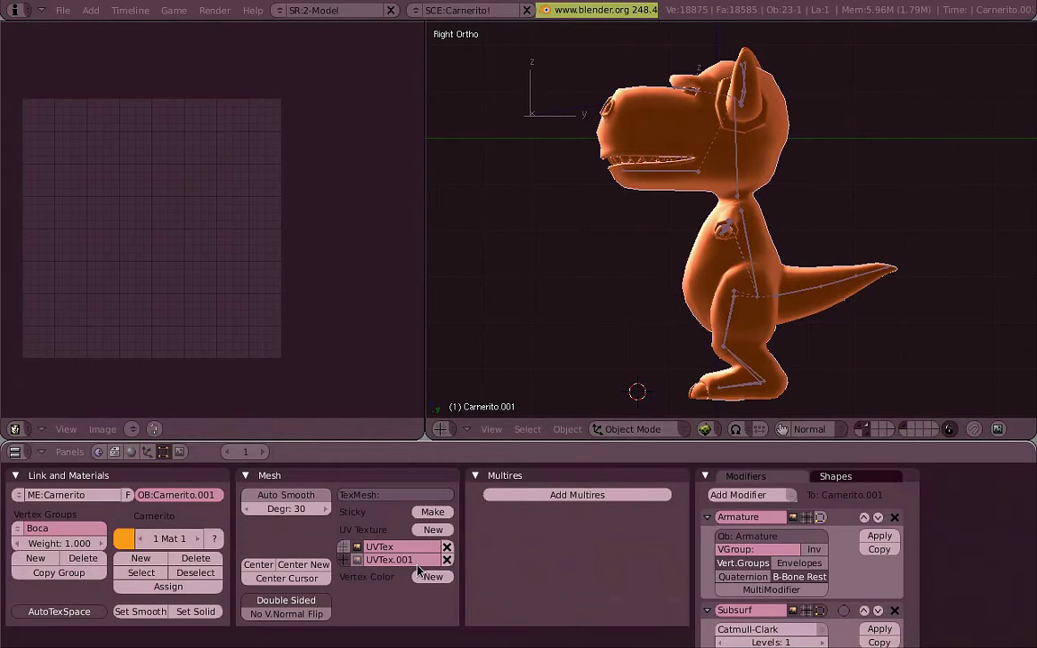
Step: Rename the first UV texture layer to main_uv
{"action": "left_click", "coordinate": [427, 560]}
{"action": "left_click", "coordinate": [402, 550]}
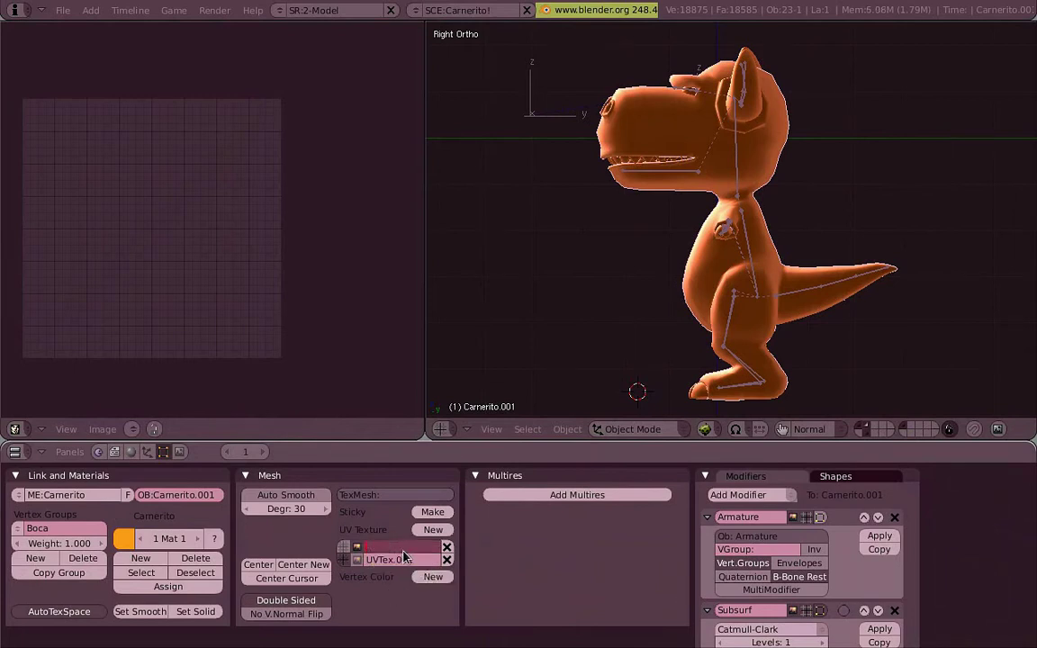
{"action": "type", "text": "mainuv"}
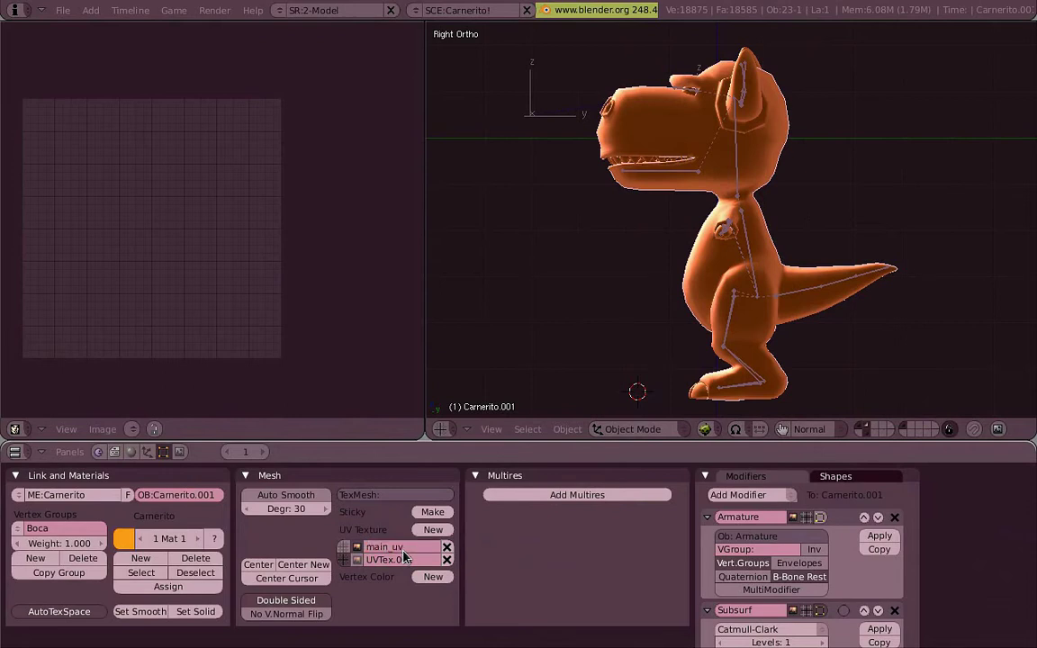
{"action": "key", "text": "Return"}
Step: Rename the second UV layer to clone_from and enter Edit Mode in front view
{"action": "left_click", "coordinate": [423, 560]}
{"action": "type", "text": "ugly"}
{"action": "key", "text": "BackSpace"}
{"action": "key", "text": "BackSpace"}
{"action": "key", "text": "BackSpace"}
{"action": "type", "text": "clone_from"}
{"action": "key", "text": "KP_1"}
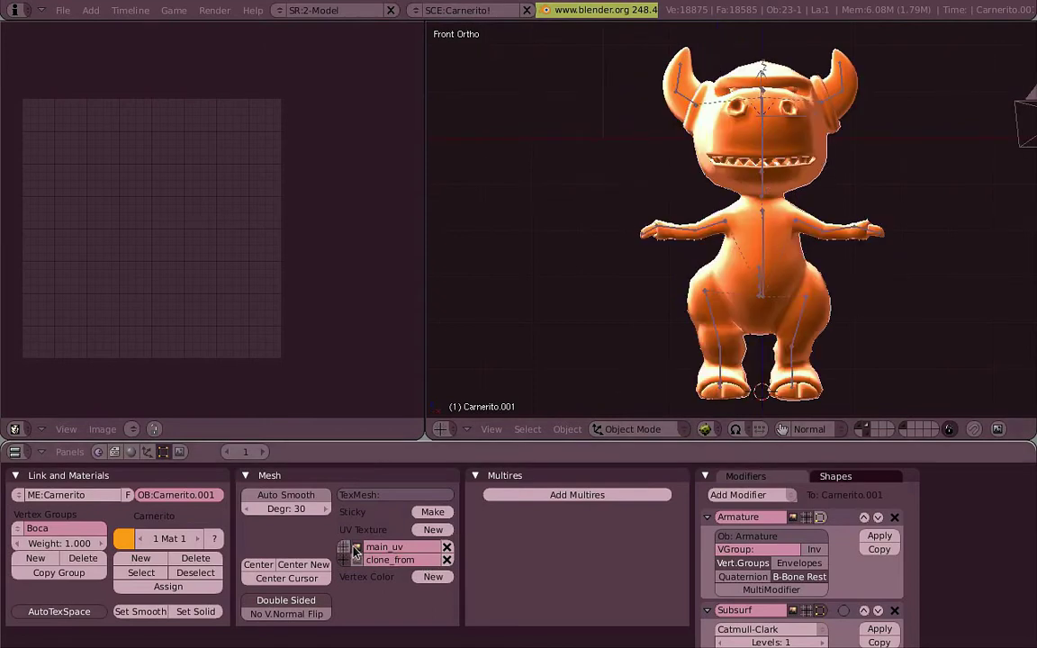
{"action": "key", "text": "Tab"}
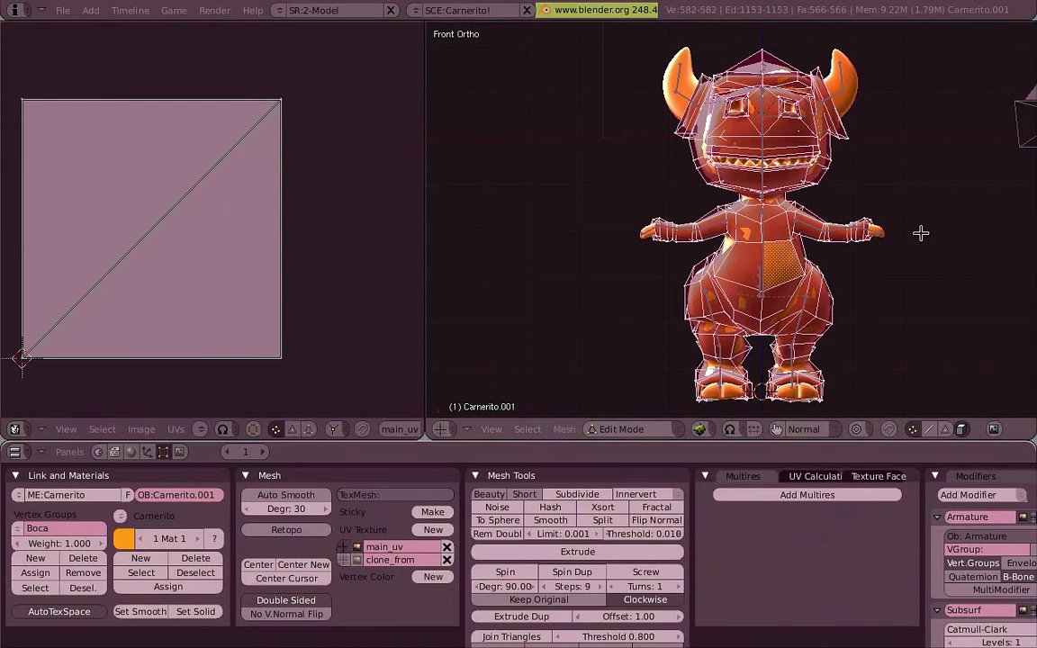
Step: Unwrap main_uv with Lightmap UVPack at pack quality 48
{"action": "key", "text": "u"}
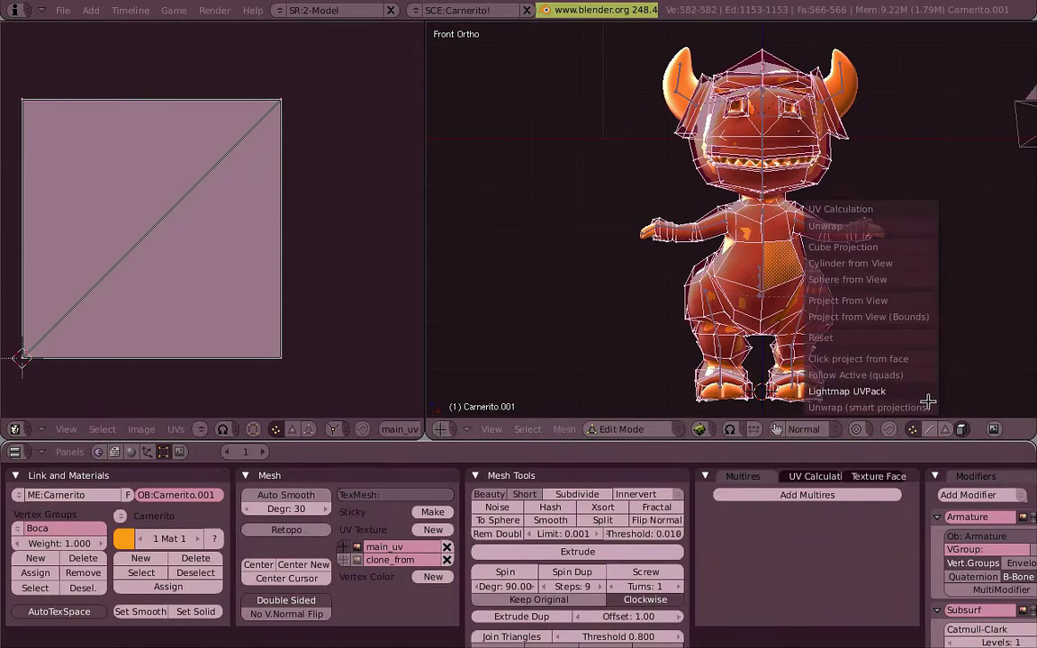
{"action": "left_click", "coordinate": [928, 398]}
{"action": "left_click_drag", "start_coordinate": [936, 361], "coordinate": [988, 361]}
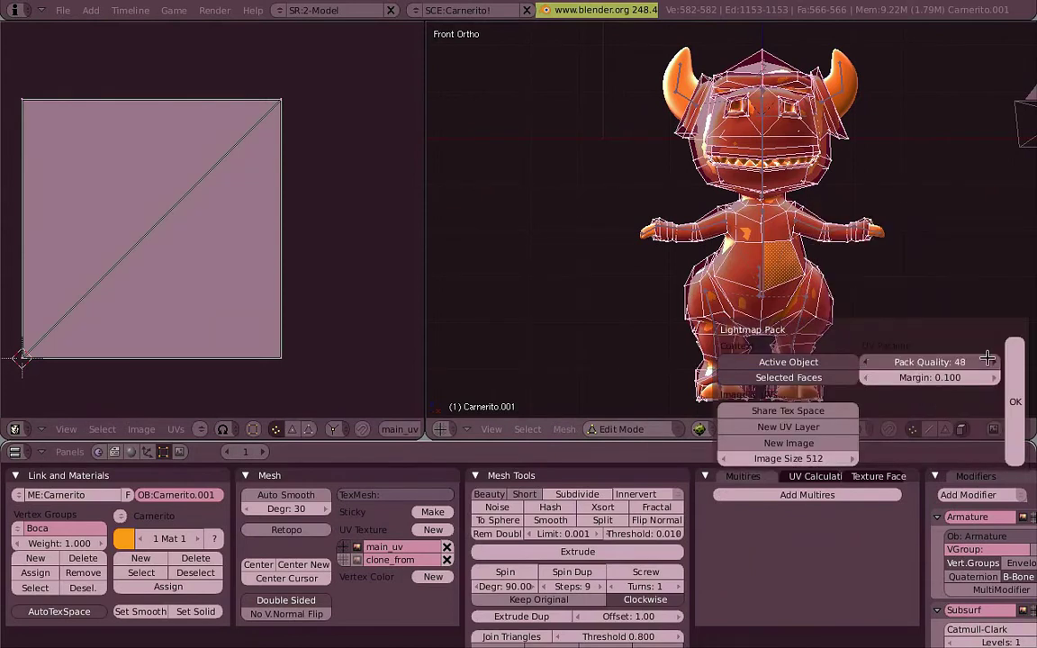
{"action": "left_click", "coordinate": [1016, 401]}
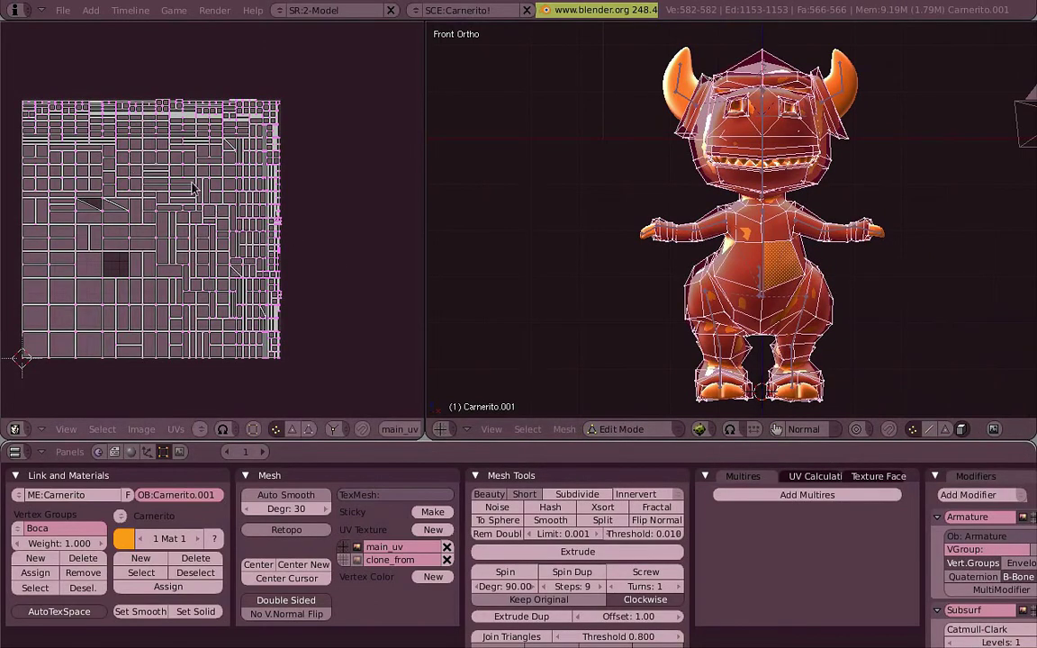
{"action": "left_click_drag", "start_coordinate": [658, 440], "coordinate": [657, 419]}
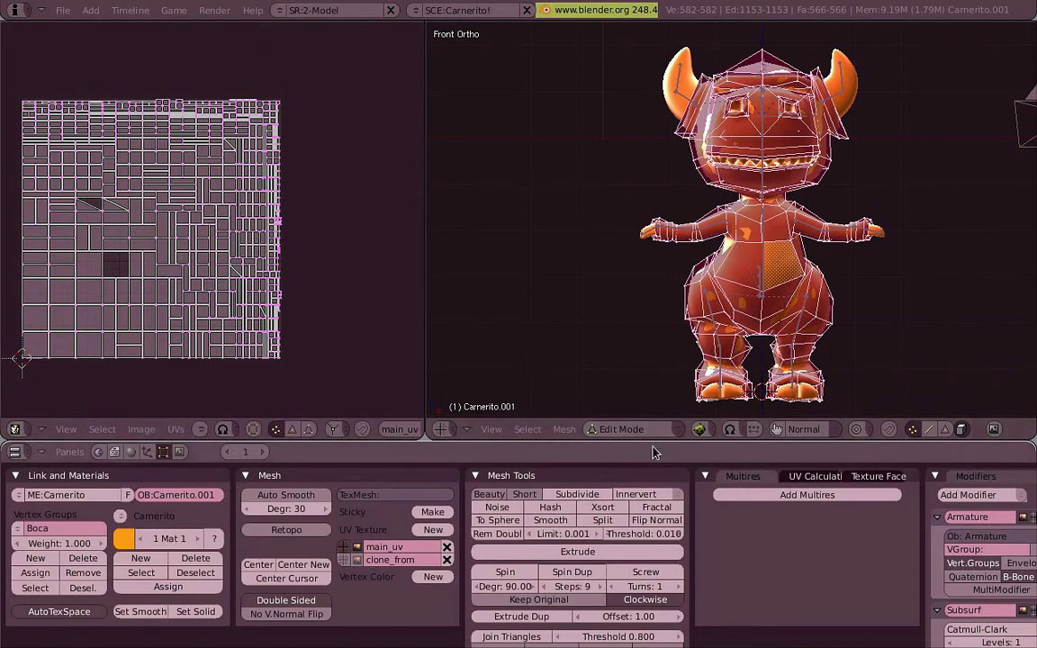
Step: Start a new image in the UV editor sized 2048 × 2048 pixels
{"action": "key", "text": "Tab"}
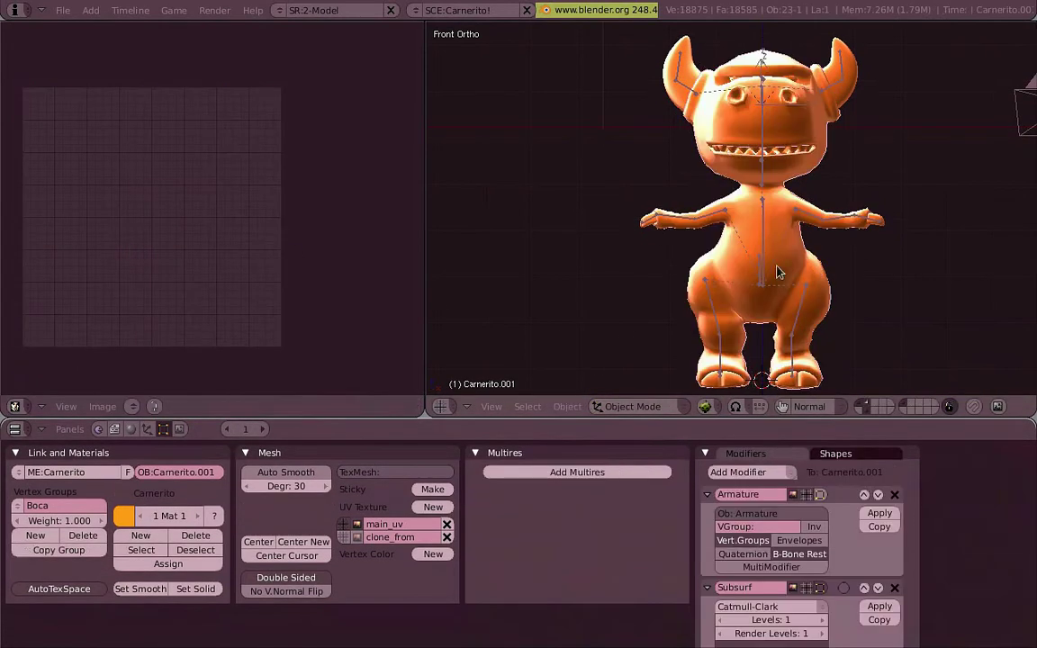
{"action": "key", "text": "Tab"}
{"action": "key", "text": "KP_3"}
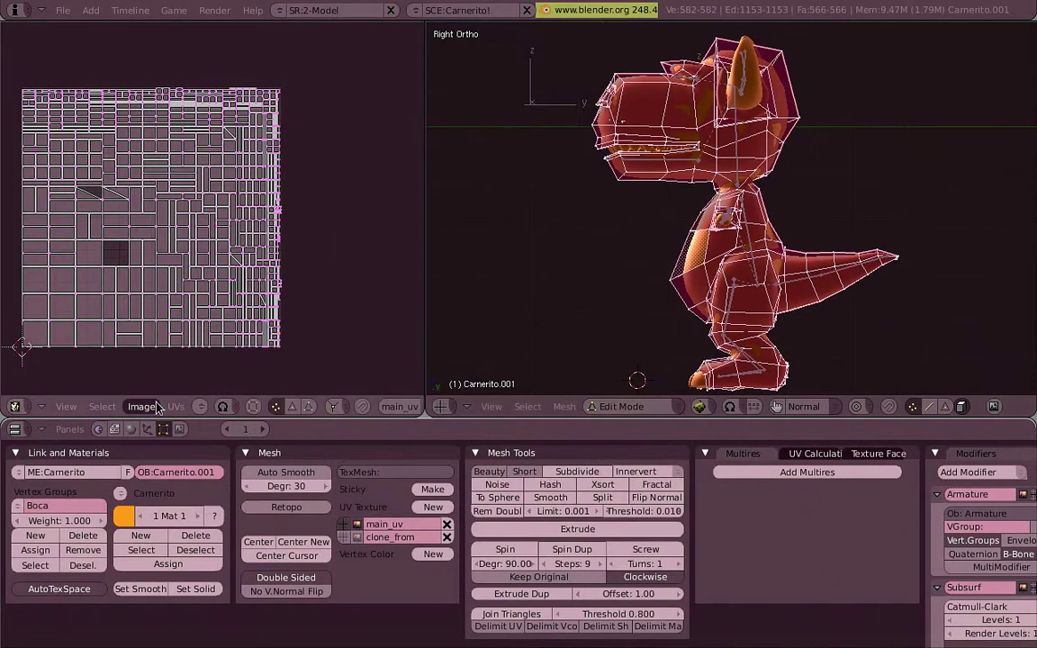
{"action": "left_click", "coordinate": [158, 411]}
{"action": "left_click", "coordinate": [163, 395]}
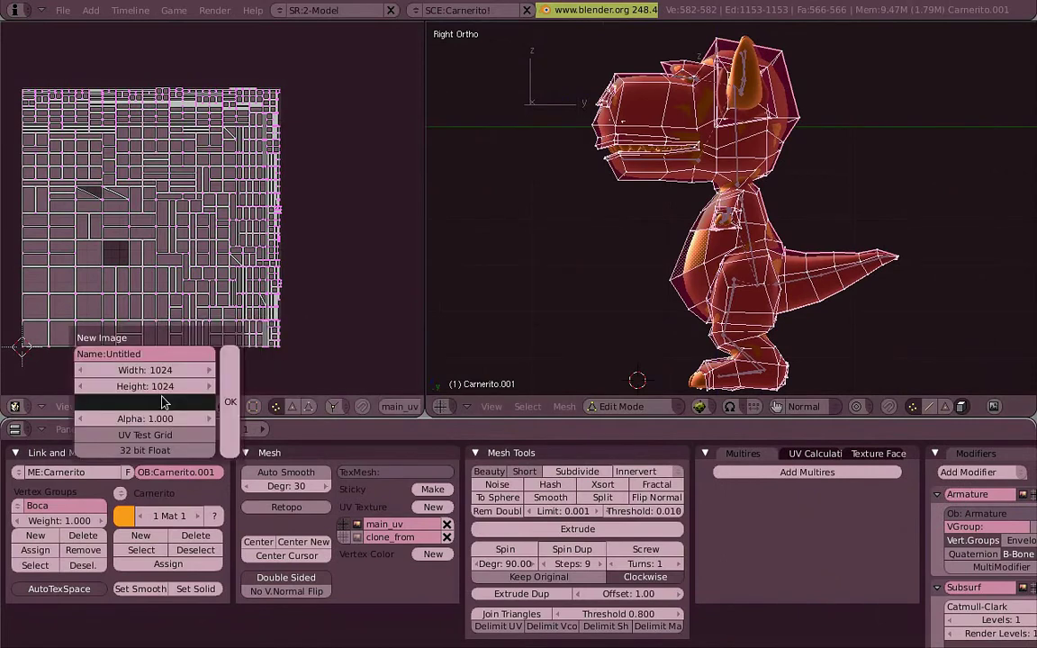
{"action": "left_click", "coordinate": [144, 370]}
{"action": "type", "text": "2048"}
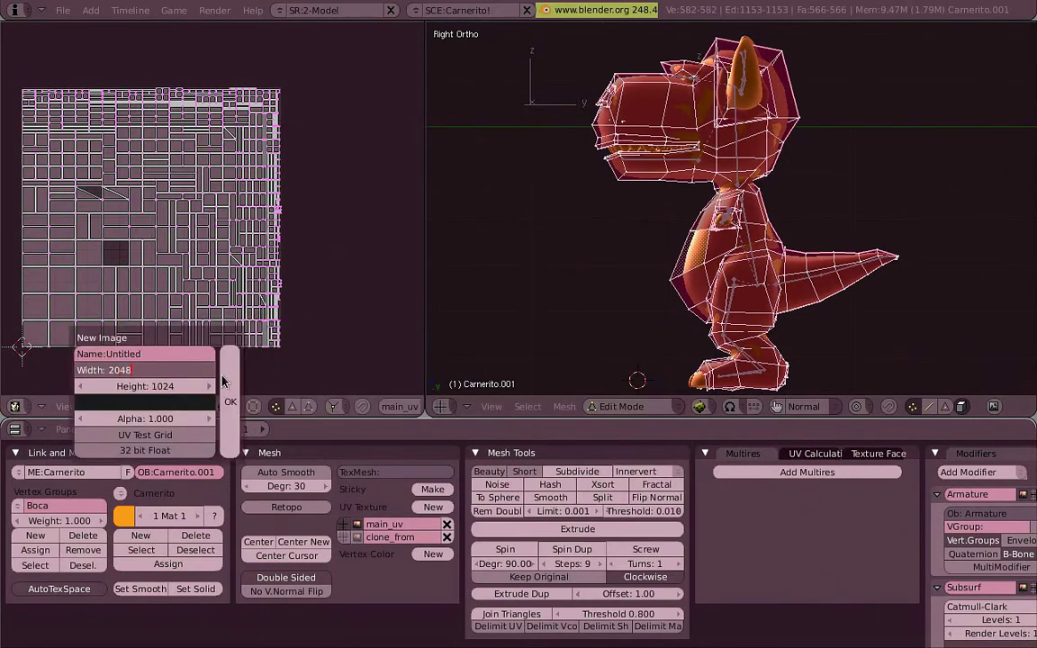
{"action": "key", "text": "Return"}
{"action": "left_click", "coordinate": [140, 387]}
{"action": "type", "text": "2048"}
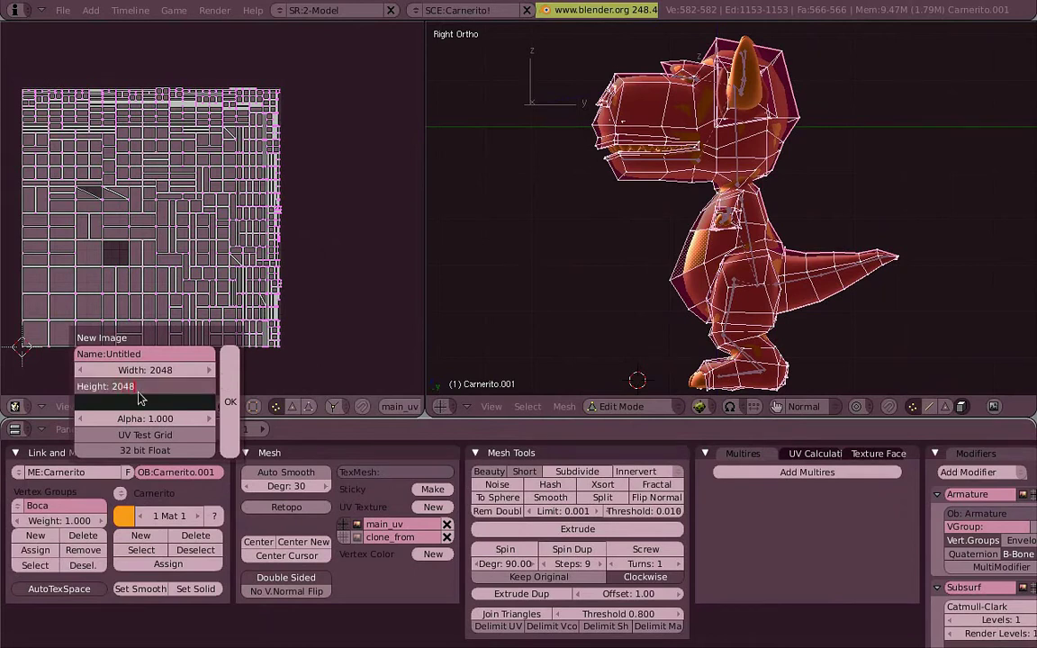
{"action": "key", "text": "Return"}
Step: Name the new image carnerito_nmap with a light blue fill colour and create it
{"action": "left_click", "coordinate": [124, 353]}
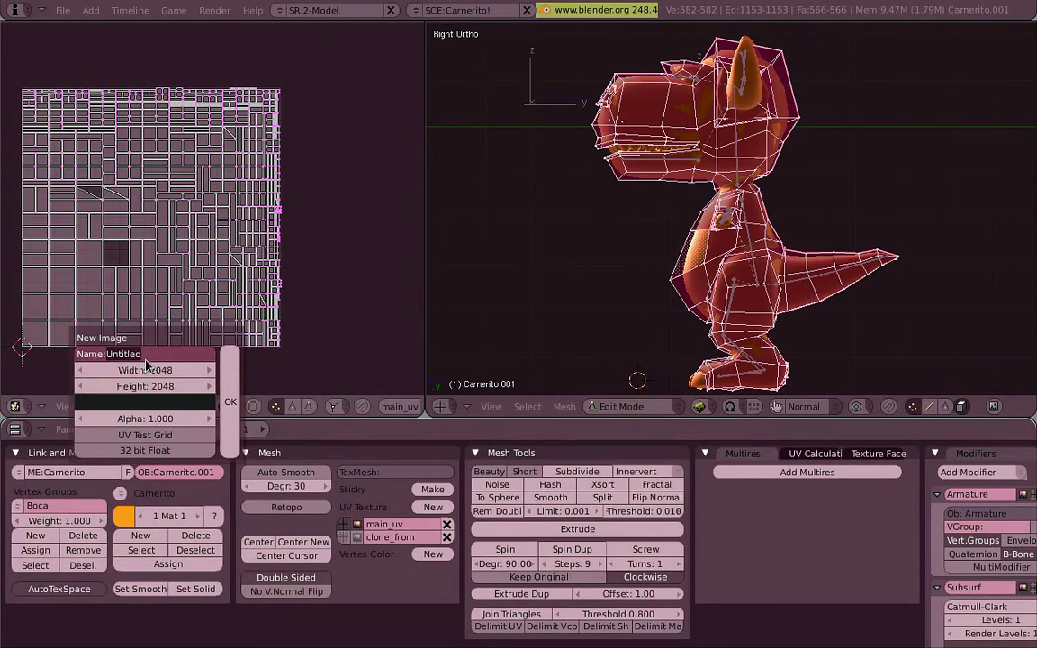
{"action": "type", "text": "carnerito_nmap"}
{"action": "key", "text": "Return"}
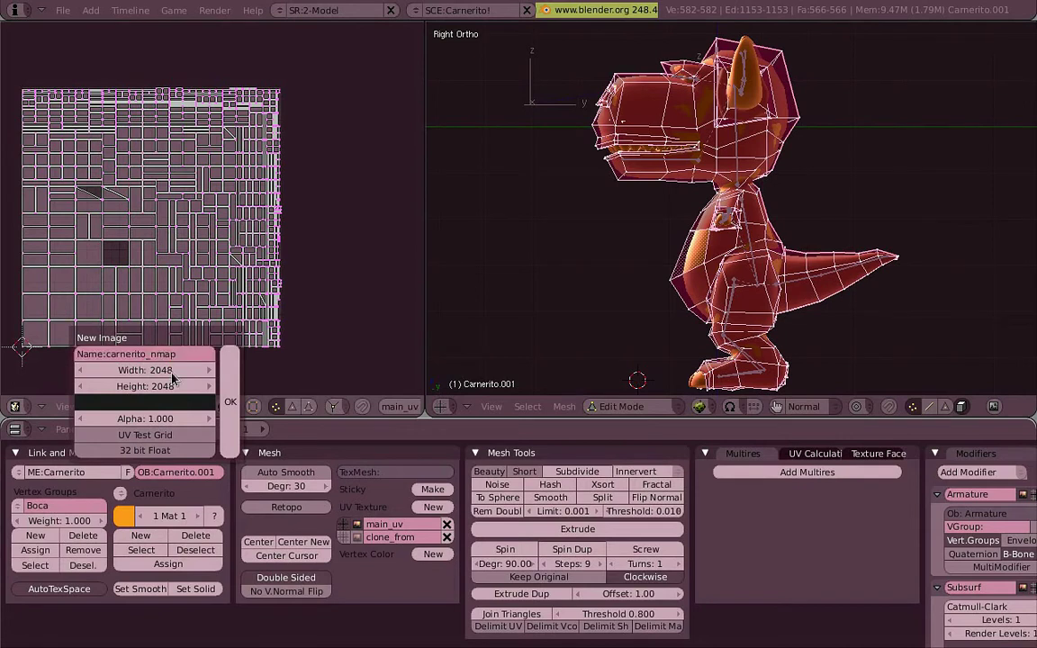
{"action": "left_click", "coordinate": [175, 405]}
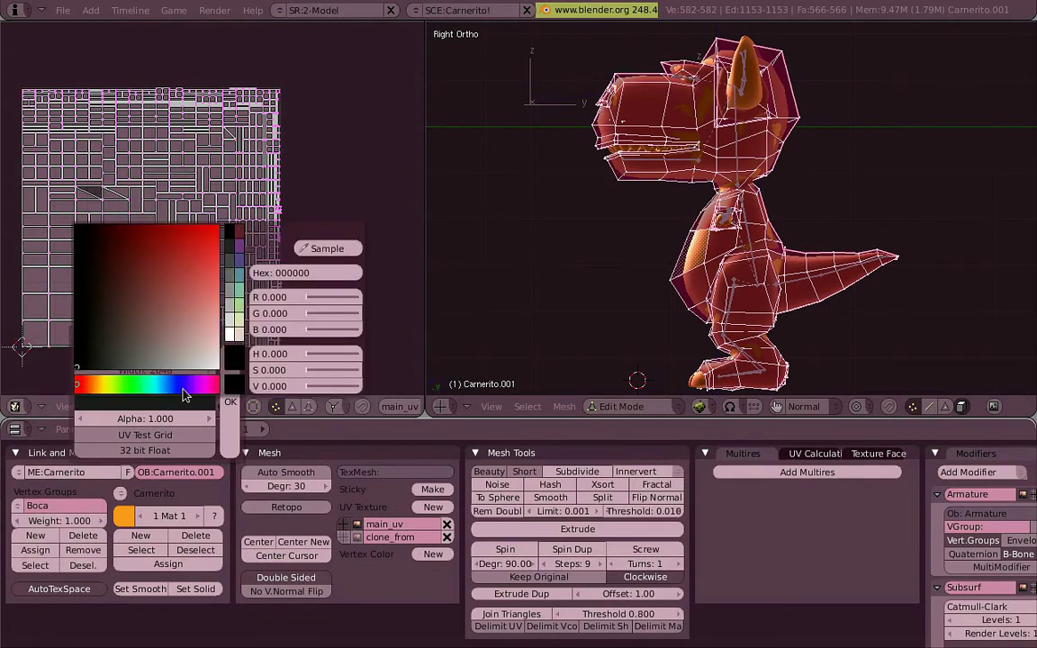
{"action": "left_click", "coordinate": [303, 281]}
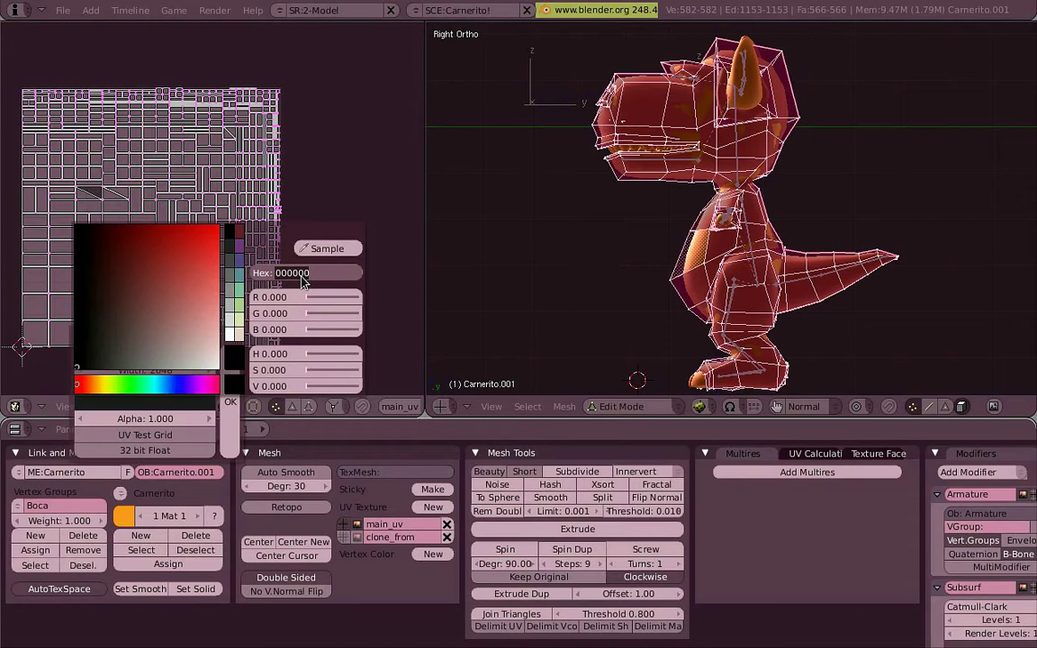
{"action": "type", "text": "7ff"}
{"action": "key", "text": "Return"}
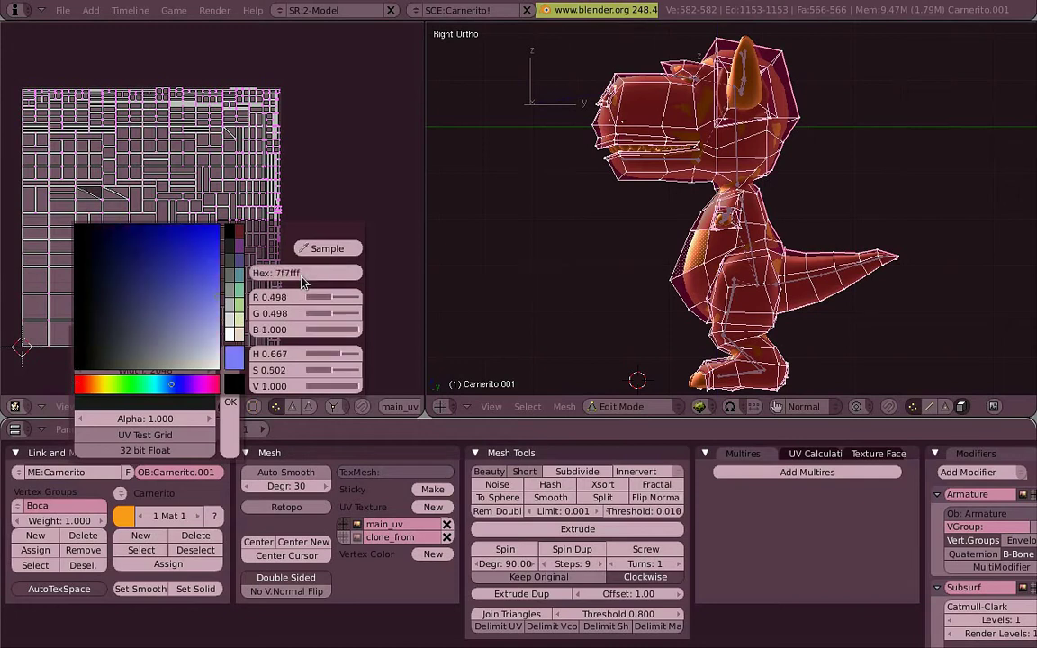
{"action": "left_click", "coordinate": [230, 401]}
Step: Save the image as carnerito_nmap.png in the textures folder
{"action": "scroll", "coordinate": [310, 330], "scroll_direction": "down", "scroll_amount": 2}
{"action": "scroll", "coordinate": [315, 331], "scroll_direction": "down", "scroll_amount": 2}
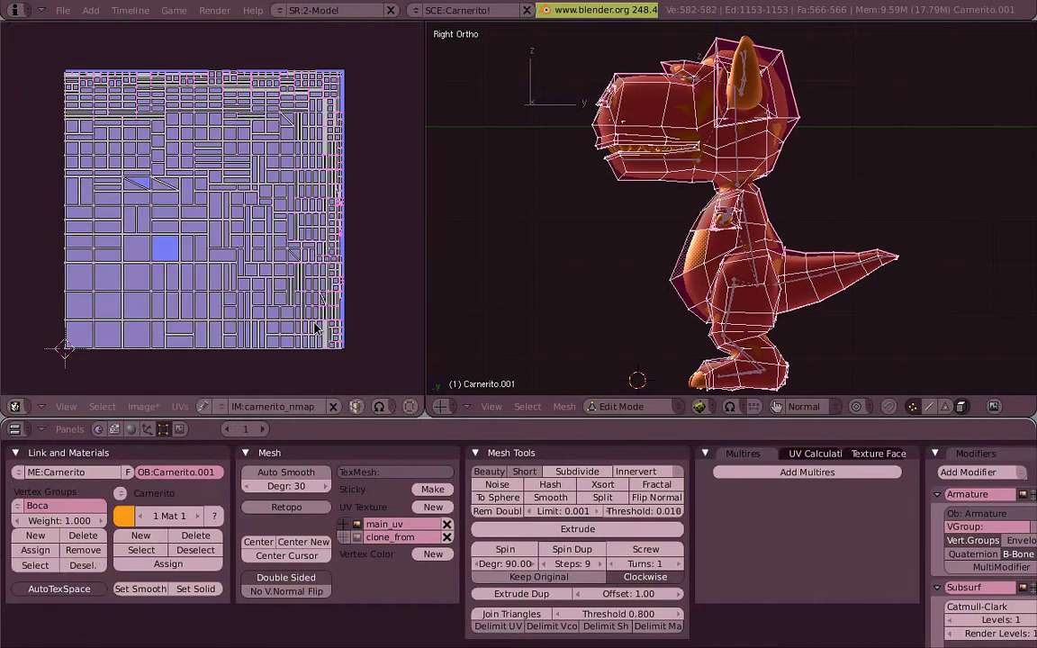
{"action": "left_click", "coordinate": [142, 406]}
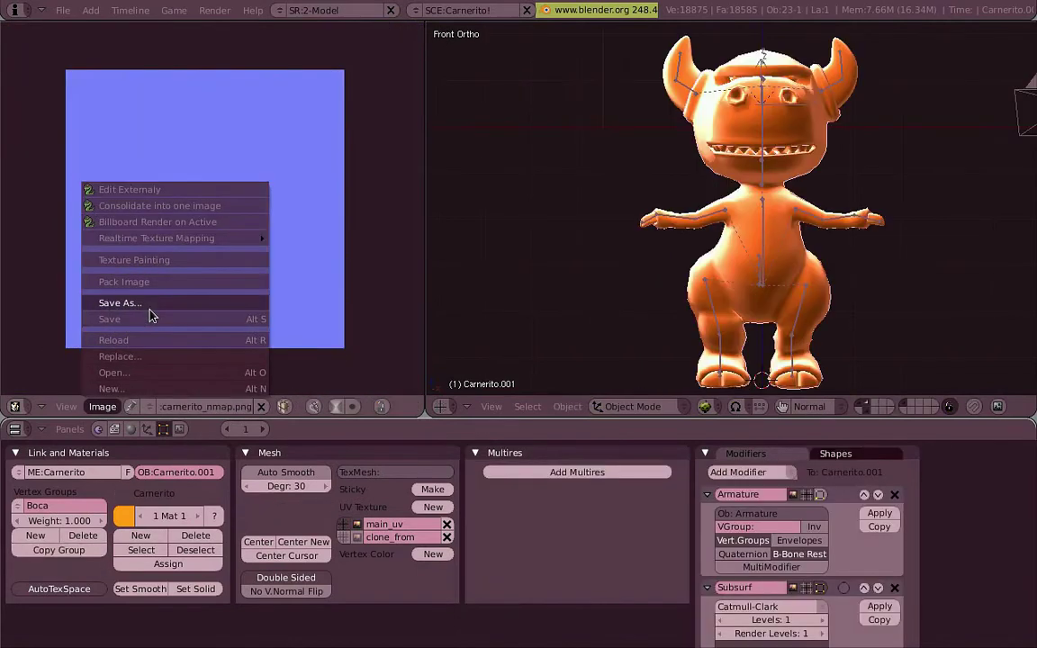
{"action": "left_click", "coordinate": [151, 306]}
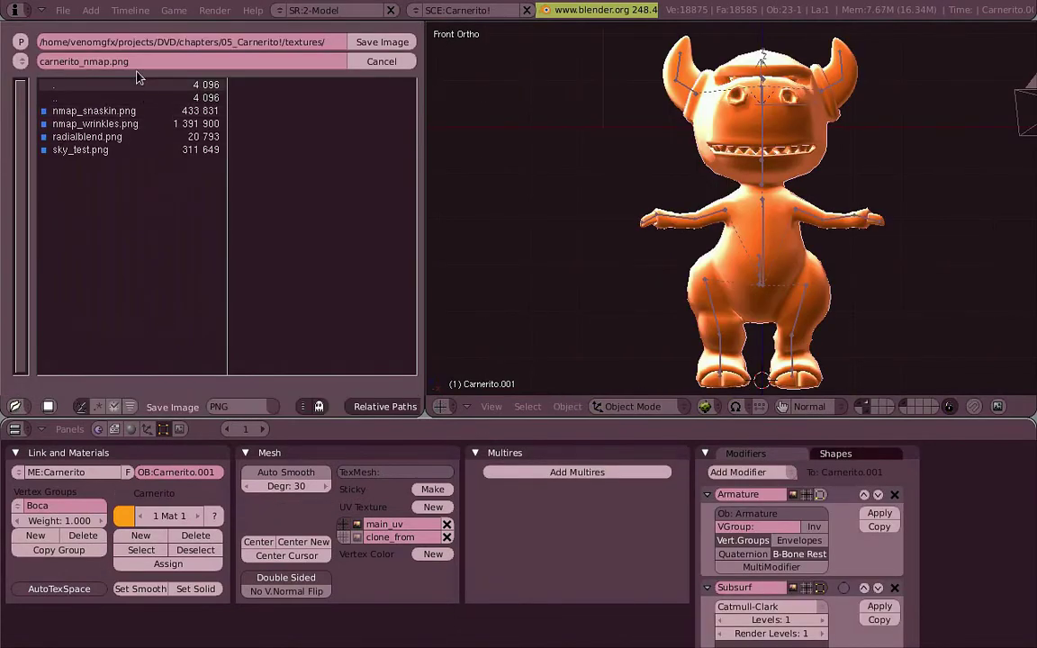
{"action": "left_click", "coordinate": [382, 42]}
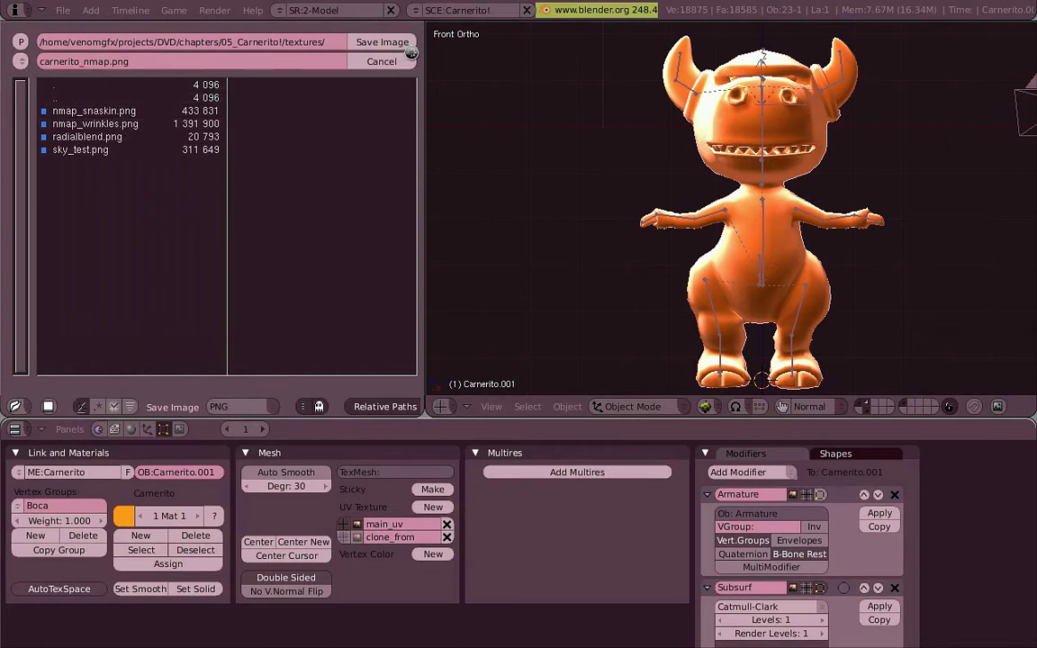
{"action": "key", "text": "Tab"}
{"action": "key", "text": "Tab"}
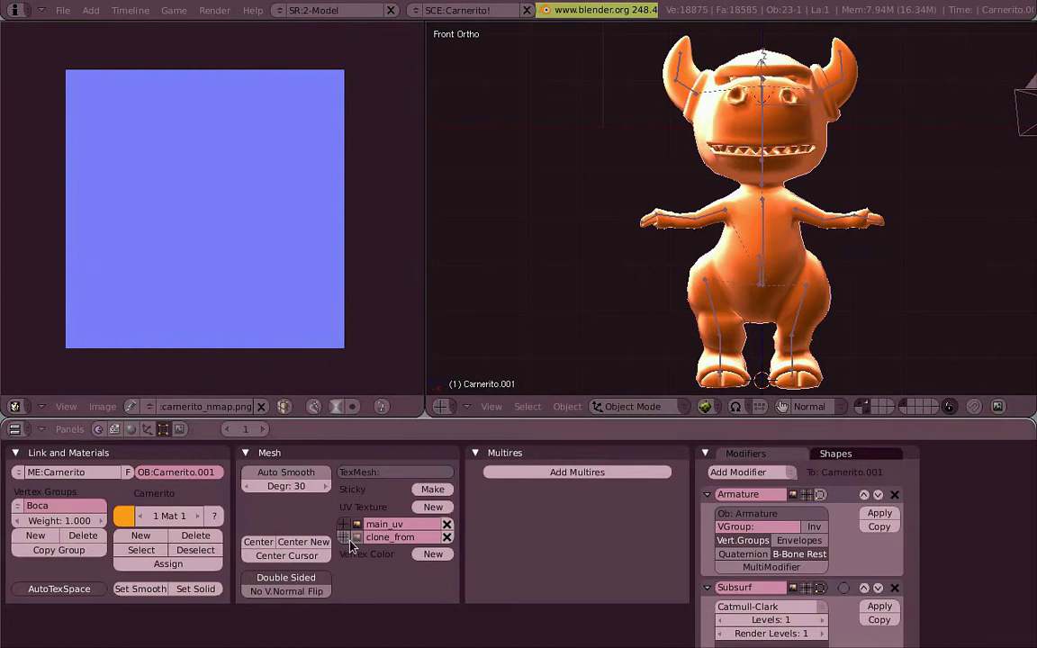
Step: Enter Edit Mode in front view, switch to face select and clear the selection
{"action": "key", "text": "KP_3"}
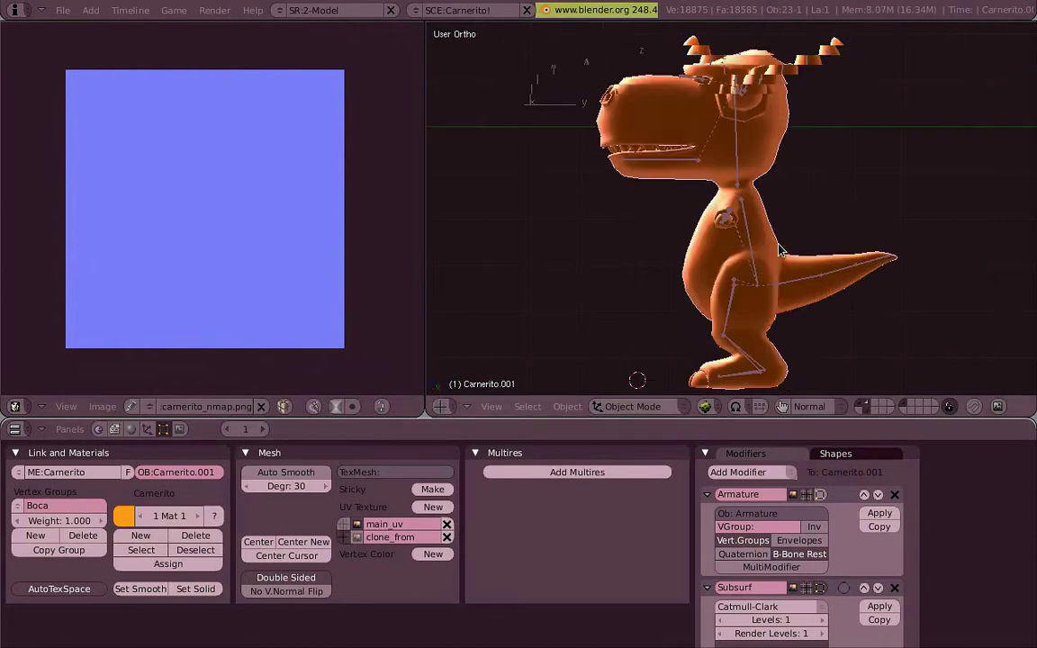
{"action": "scroll", "coordinate": [783, 216], "scroll_direction": "up", "scroll_amount": 3}
{"action": "key", "text": "Tab"}
{"action": "scroll", "coordinate": [754, 267], "scroll_direction": "up", "scroll_amount": 2}
{"action": "middle_click_drag", "start_coordinate": [754, 267], "coordinate": [804, 132]}
{"action": "key", "text": "KP_1"}
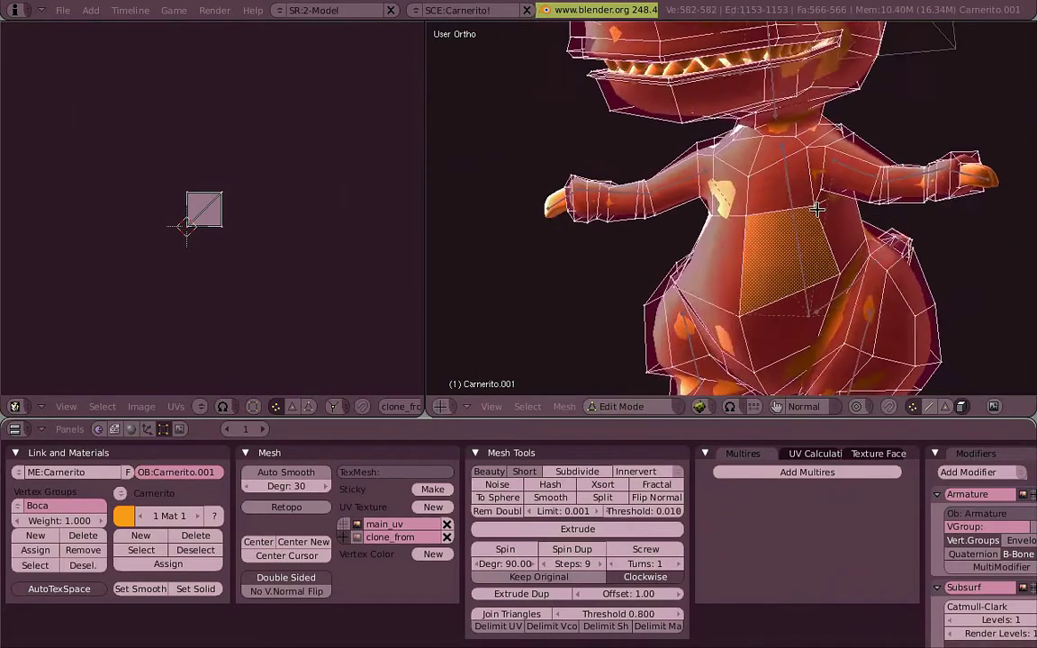
{"action": "mouse_move", "coordinate": [838, 207]}
{"action": "middle_mouse_down", "text": "shift"}
{"action": "mouse_move", "coordinate": [842, 158]}
{"action": "mouse_move", "coordinate": [694, 231]}
{"action": "middle_mouse_up", "text": "shift"}
{"action": "key", "text": "KP_3"}
{"action": "key", "text": "KP_1"}
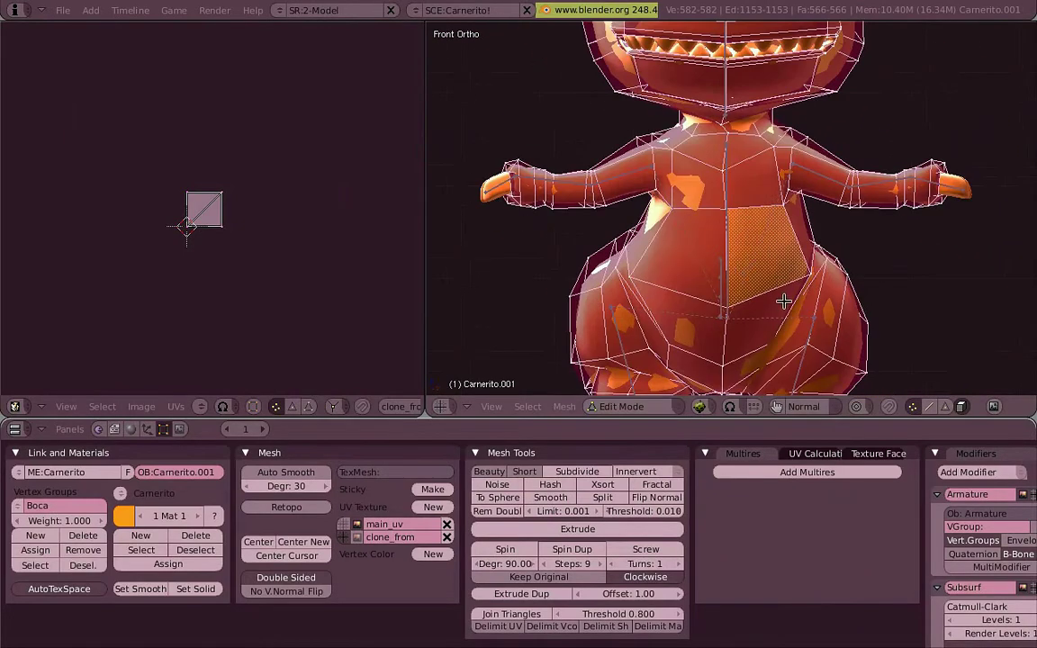
{"action": "key", "text": "ctrl+Tab"}
{"action": "key", "text": "Escape"}
{"action": "key", "text": "a"}
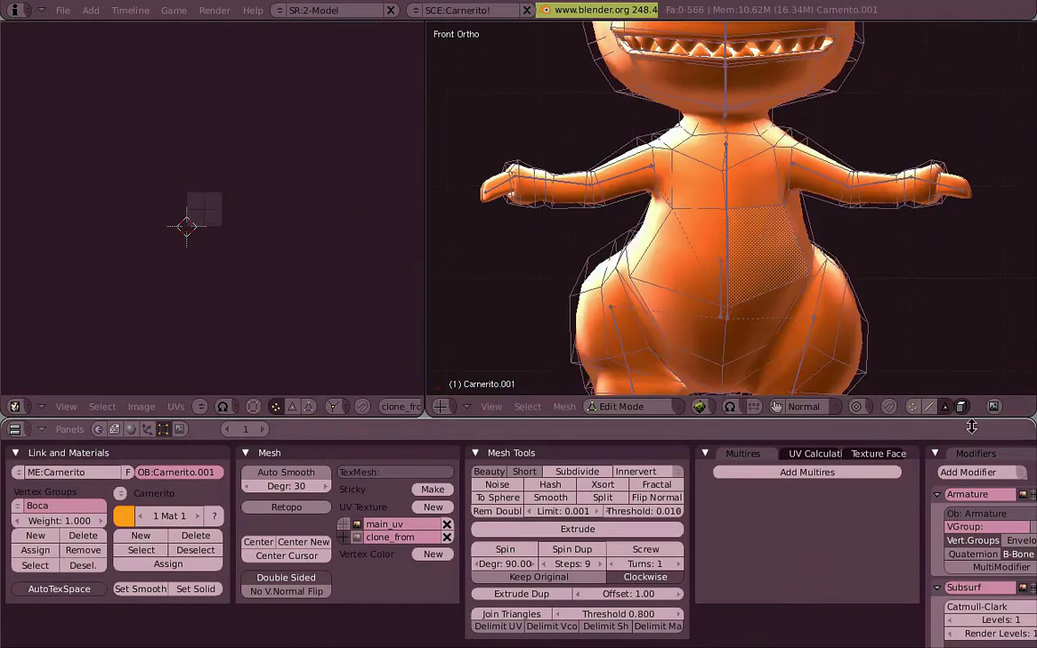
Step: Circle-select the belly and chest faces with the cage on the smoothed surface
{"action": "scroll", "coordinate": [761, 531], "scroll_direction": "right", "scroll_amount": 5}
{"action": "left_click", "coordinate": [816, 587]}
{"action": "scroll", "coordinate": [761, 531], "scroll_direction": "left", "scroll_amount": 4}
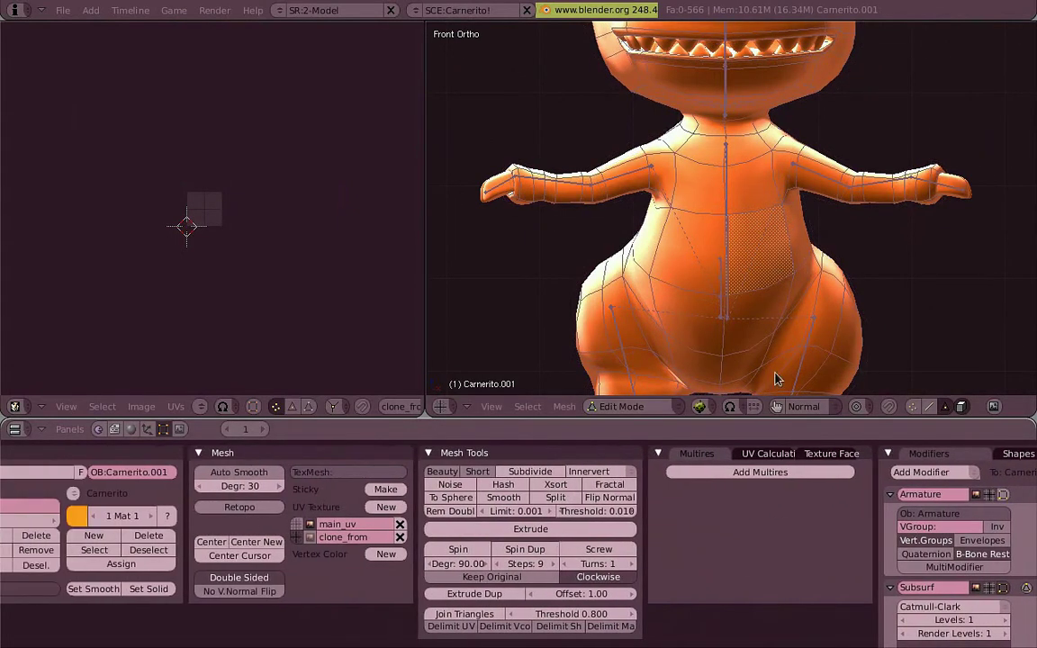
{"action": "key", "text": "b"}
{"action": "key", "text": "b"}
{"action": "mouse_move", "coordinate": [634, 286]}
{"action": "left_mouse_down"}
{"action": "mouse_move", "coordinate": [713, 237]}
{"action": "mouse_move", "coordinate": [759, 185]}
{"action": "mouse_move", "coordinate": [733, 354]}
{"action": "left_mouse_up"}
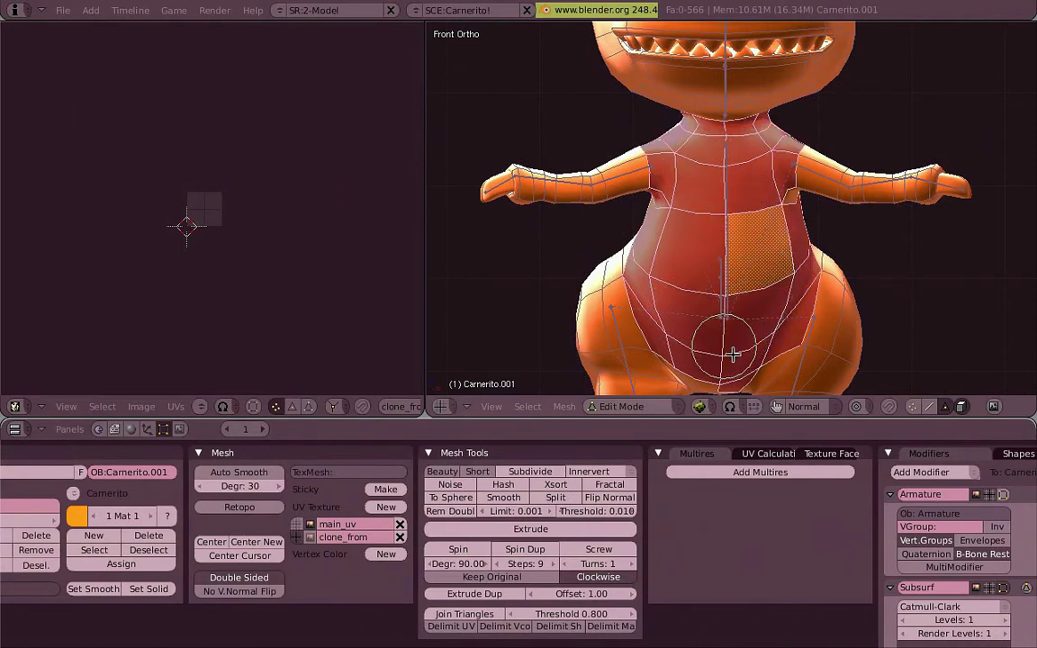
{"action": "left_click_drag", "start_coordinate": [732, 354], "coordinate": [719, 189]}
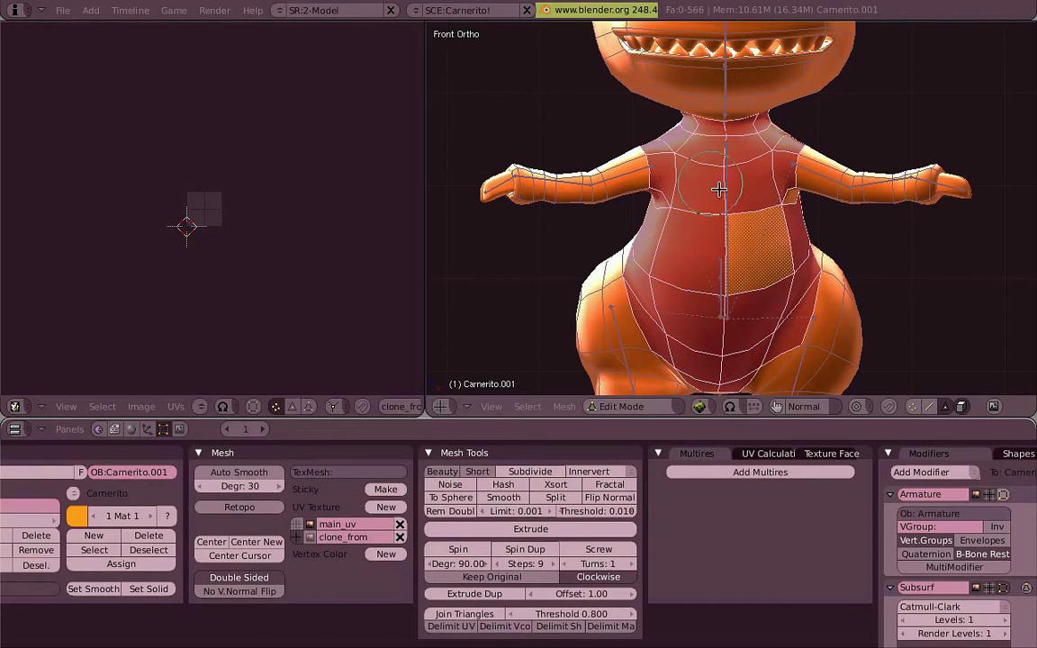
{"action": "key", "text": "Escape"}
{"action": "scroll", "coordinate": [724, 171], "scroll_direction": "down", "scroll_amount": 1}
Step: Unwrap the selected belly and chest faces with the standard Unwrap
{"action": "key", "text": "u"}
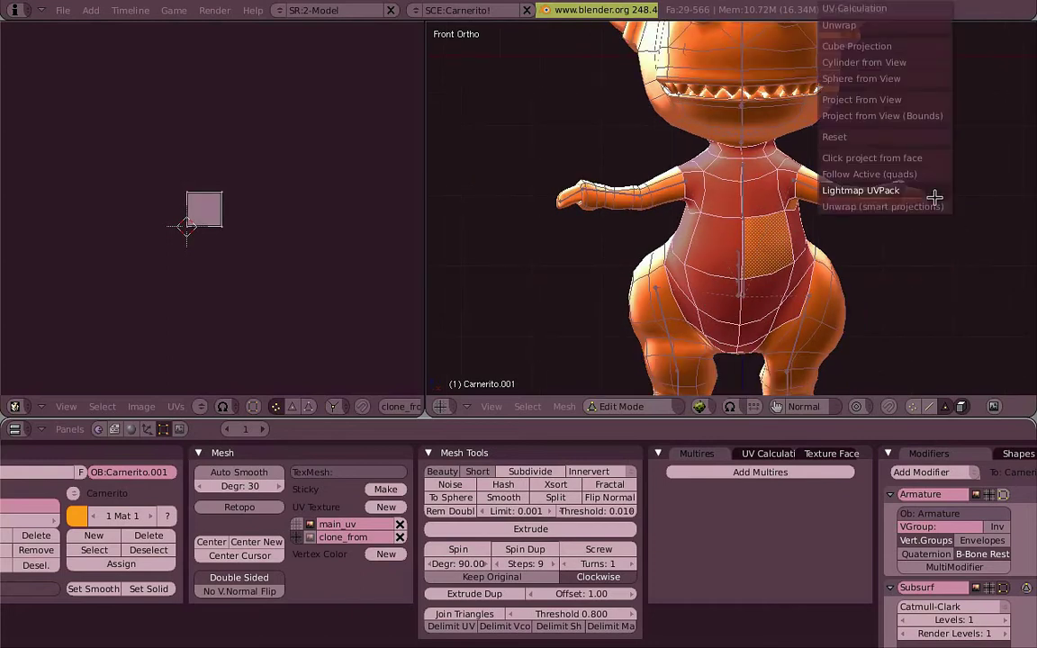
{"action": "key", "text": "u"}
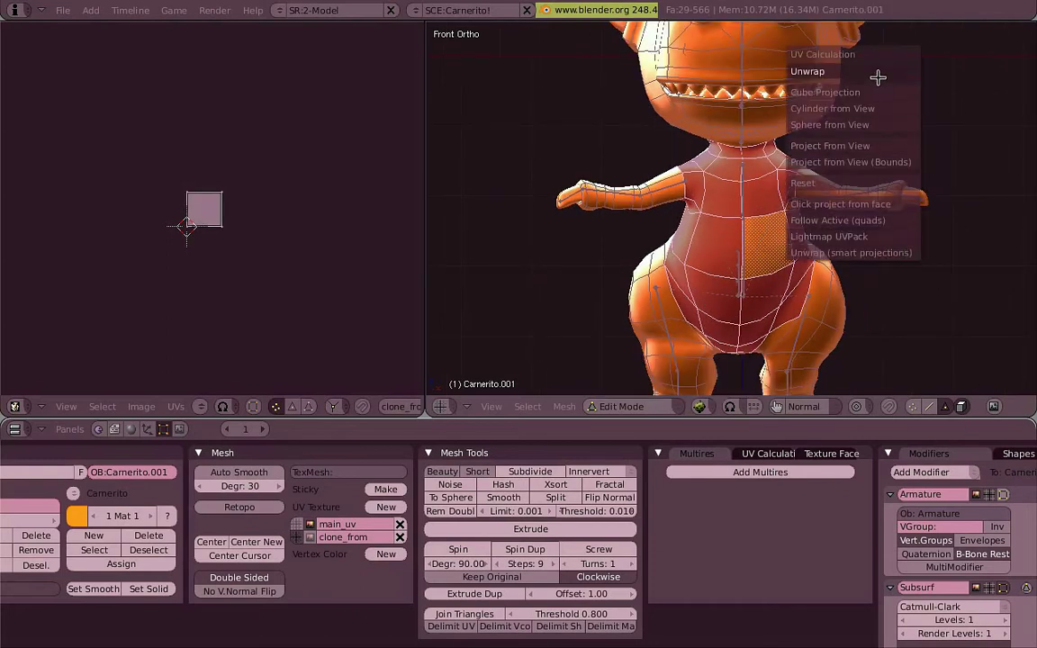
{"action": "left_click", "coordinate": [878, 78]}
Step: Bring up the Open Image browser on the textures folder
{"action": "scroll", "coordinate": [243, 232], "scroll_direction": "up", "scroll_amount": 5}
{"action": "left_click", "coordinate": [142, 407]}
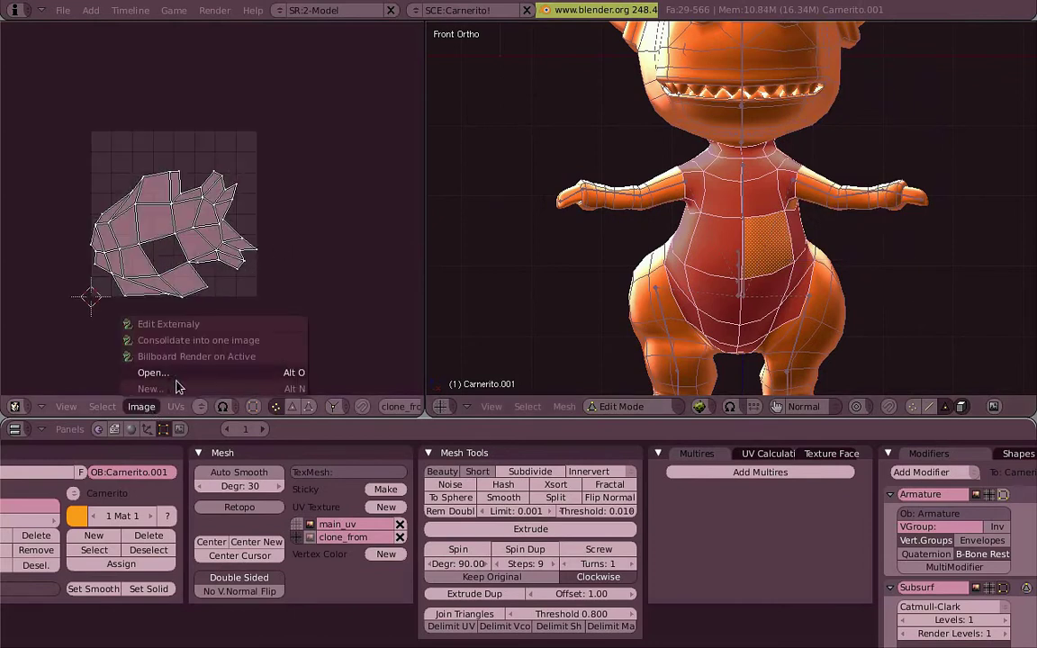
{"action": "left_click", "coordinate": [177, 374]}
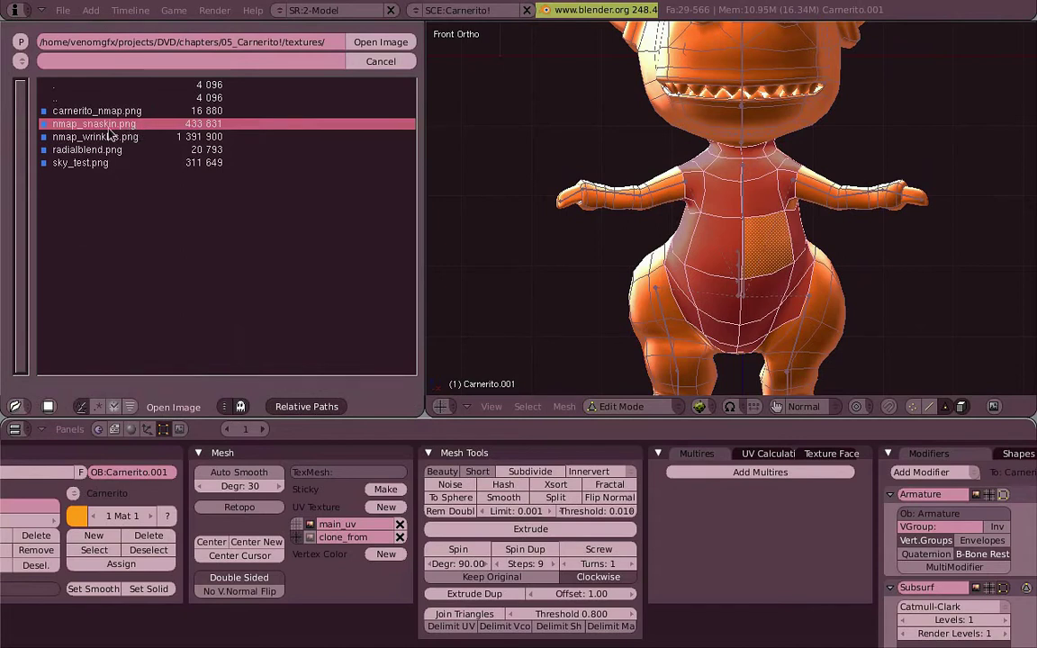
Step: Load nmap_snaskin.png onto the belly faces and show textures in the viewport
{"action": "left_click", "coordinate": [236, 123]}
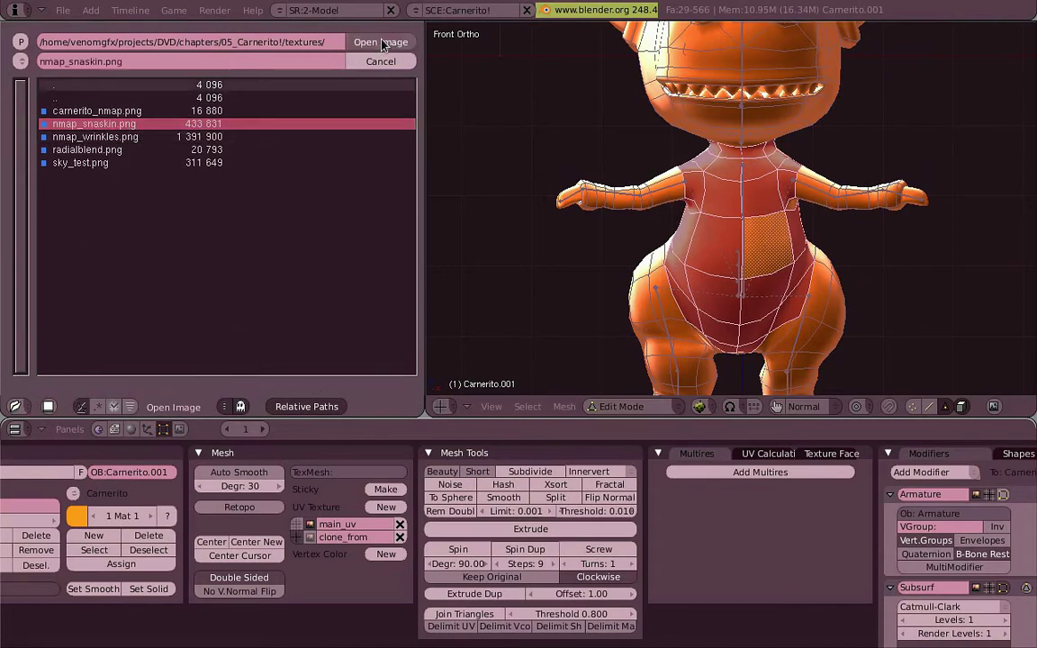
{"action": "left_click", "coordinate": [381, 43]}
{"action": "key", "text": "Tab"}
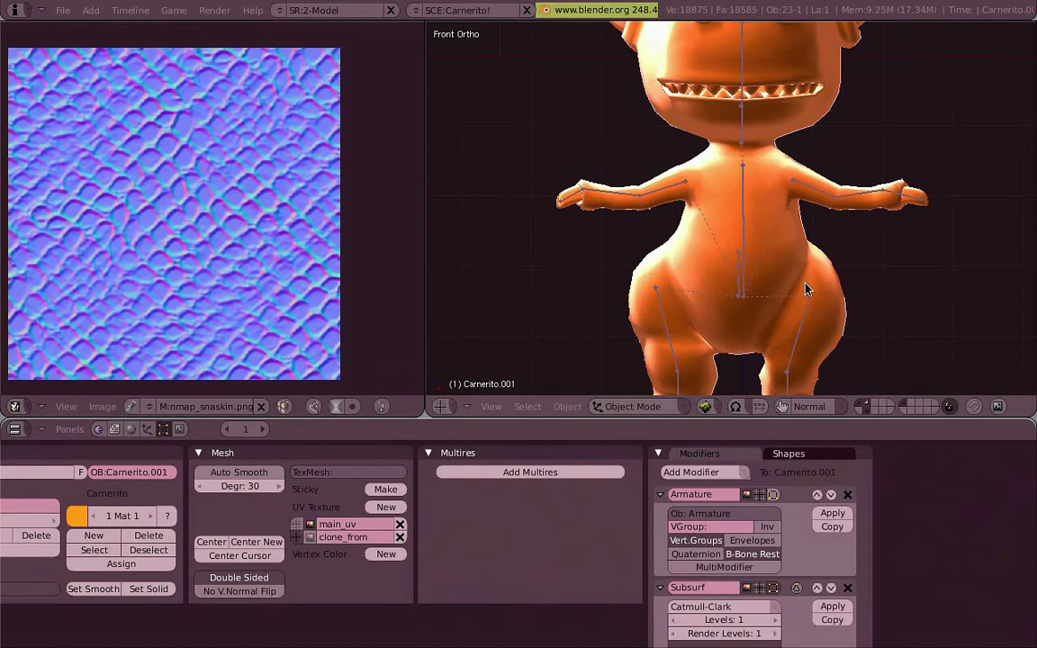
{"action": "key", "text": "alt+z"}
Step: Scale up the belly UV island for finer scales, then return to solid shading
{"action": "key", "text": "Tab"}
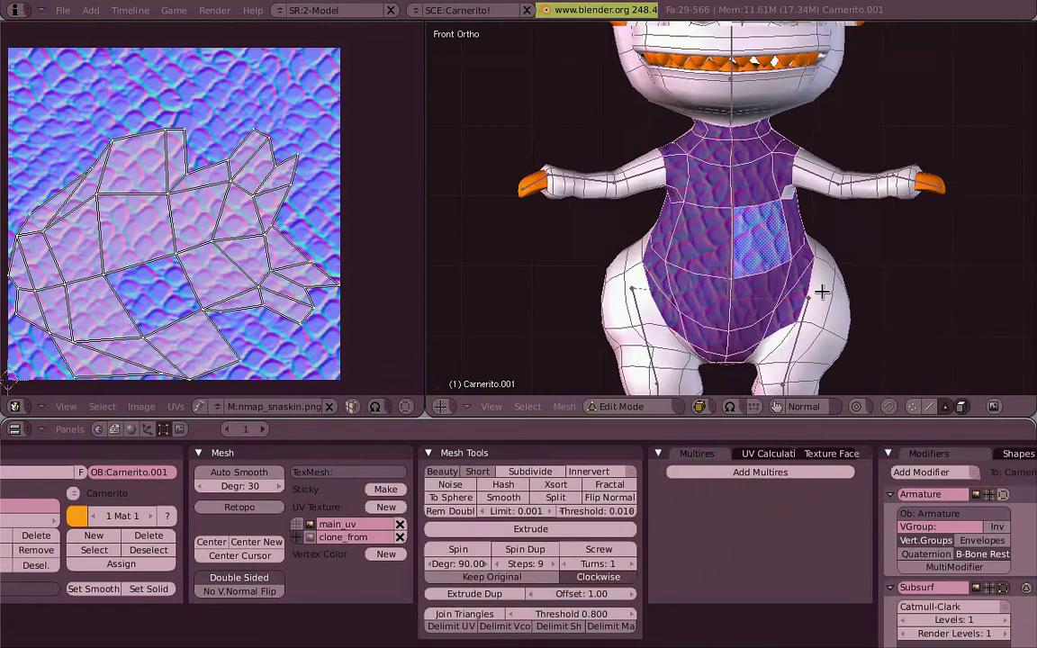
{"action": "scroll", "coordinate": [822, 294], "scroll_direction": "up", "scroll_amount": 3}
{"action": "scroll", "coordinate": [330, 287], "scroll_direction": "down", "scroll_amount": 2}
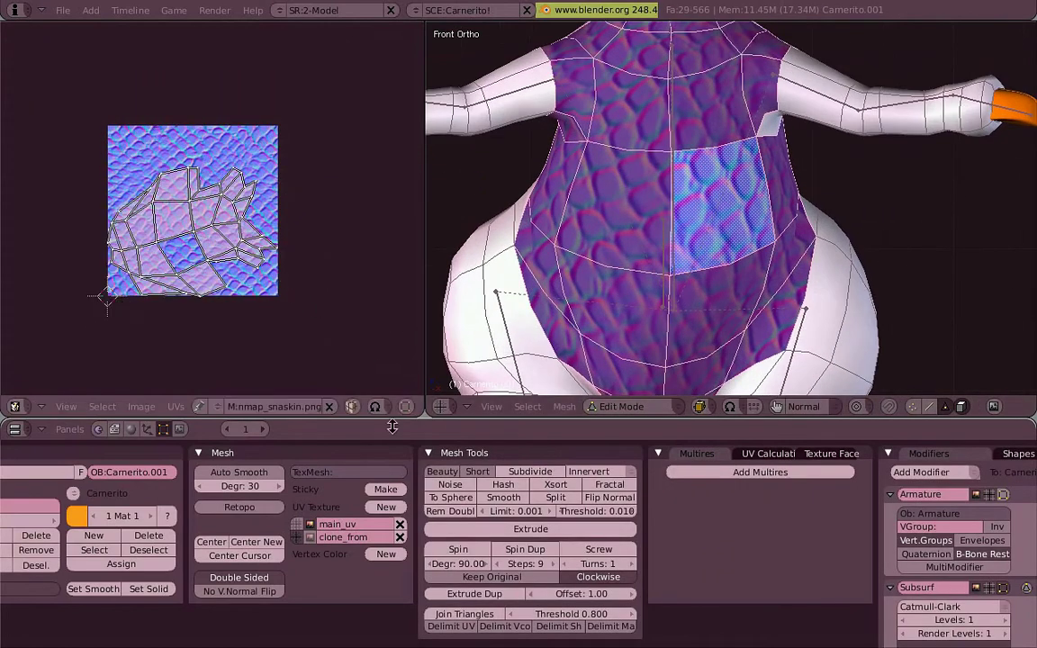
{"action": "scroll", "coordinate": [368, 406], "scroll_direction": "down", "scroll_amount": 5}
{"action": "scroll", "coordinate": [368, 410], "scroll_direction": "down", "scroll_amount": 3}
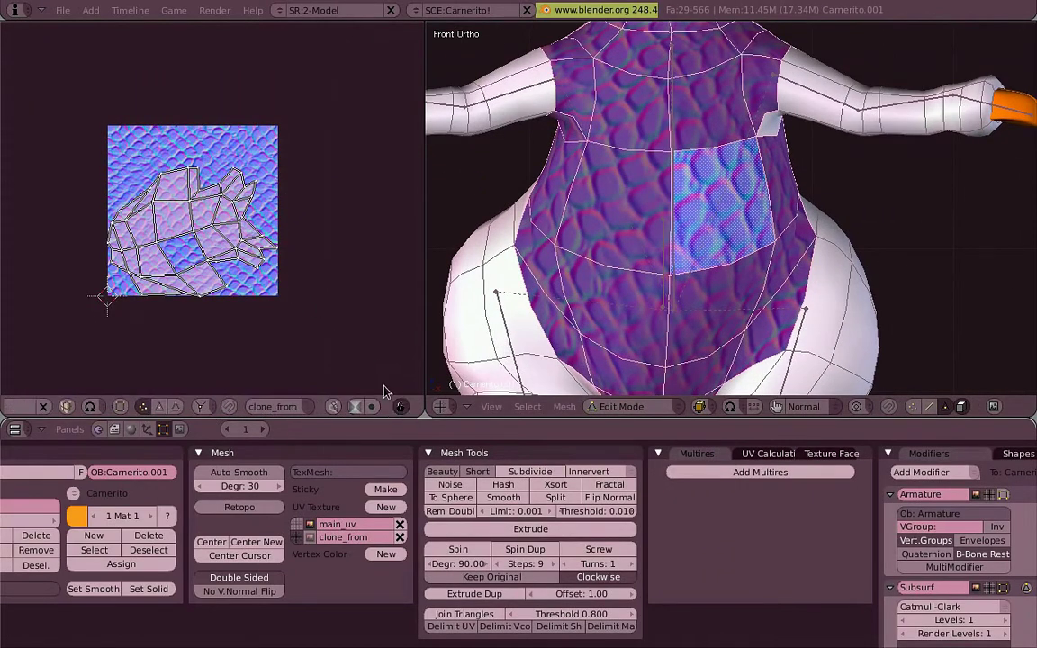
{"action": "key", "text": "s"}
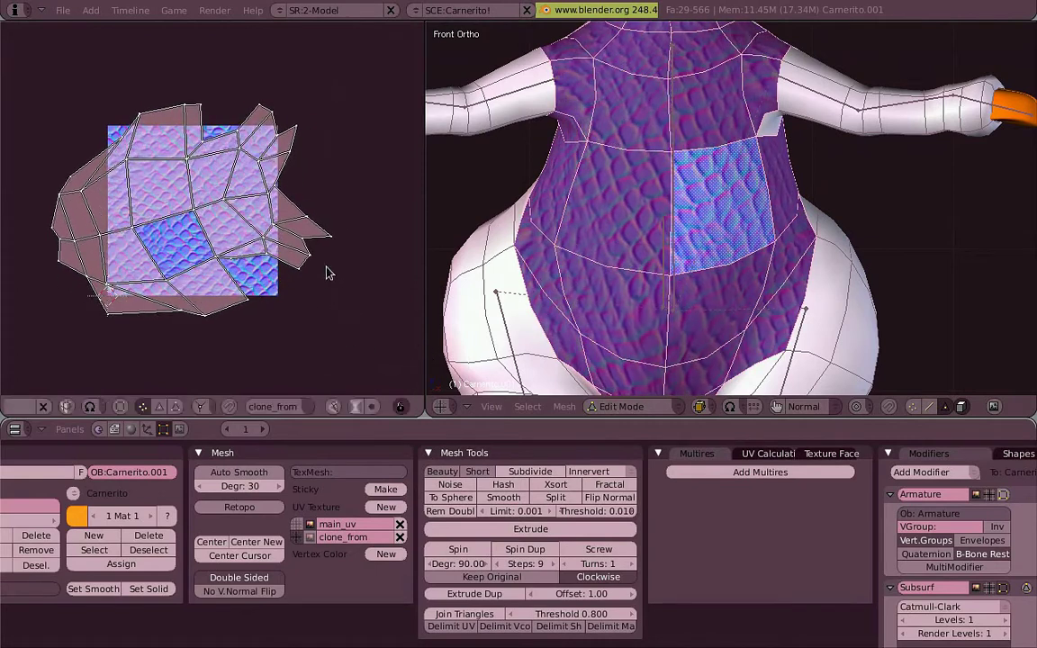
{"action": "key", "text": "Tab"}
{"action": "key", "text": "alt+z"}
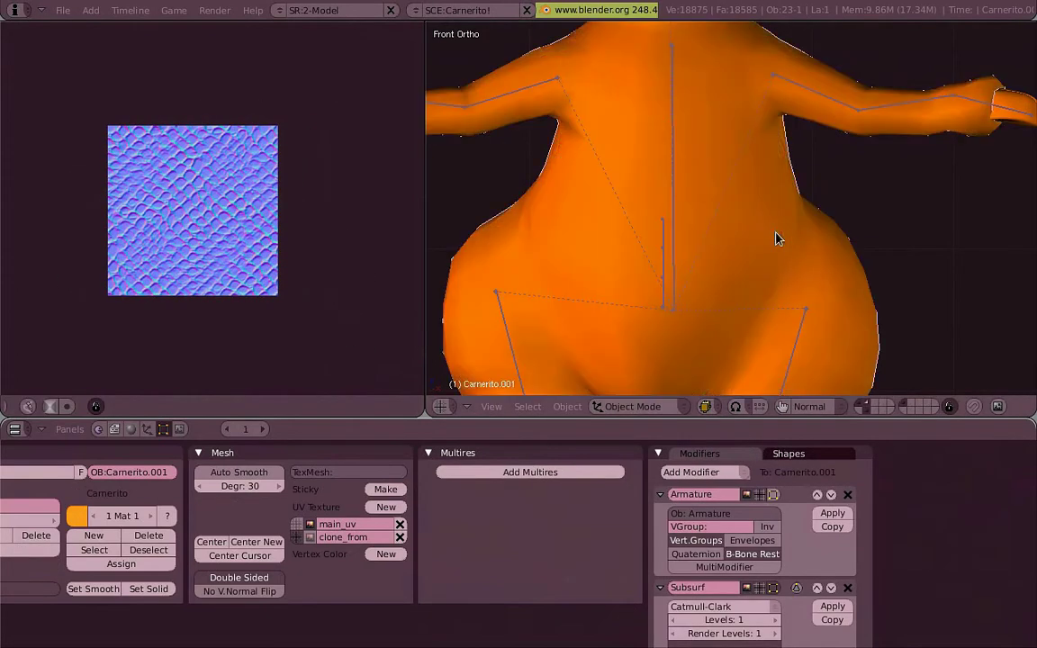
Step: Add a texture to the top channel of the character's material
{"action": "left_click", "coordinate": [131, 430]}
{"action": "left_click", "coordinate": [680, 453]}
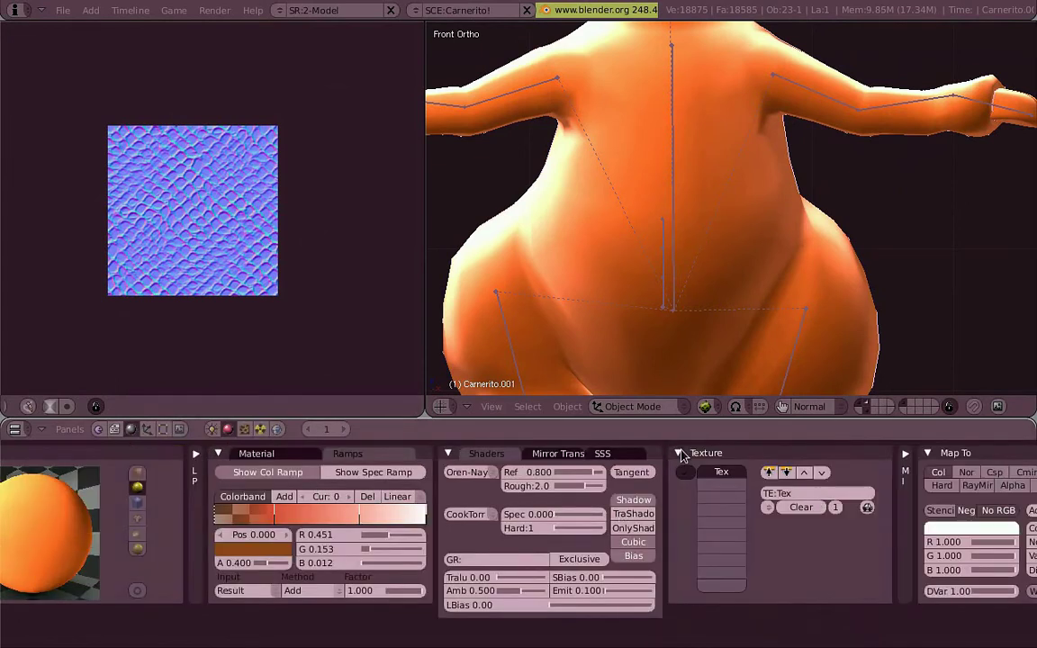
{"action": "left_click", "coordinate": [867, 508]}
{"action": "left_click", "coordinate": [729, 467]}
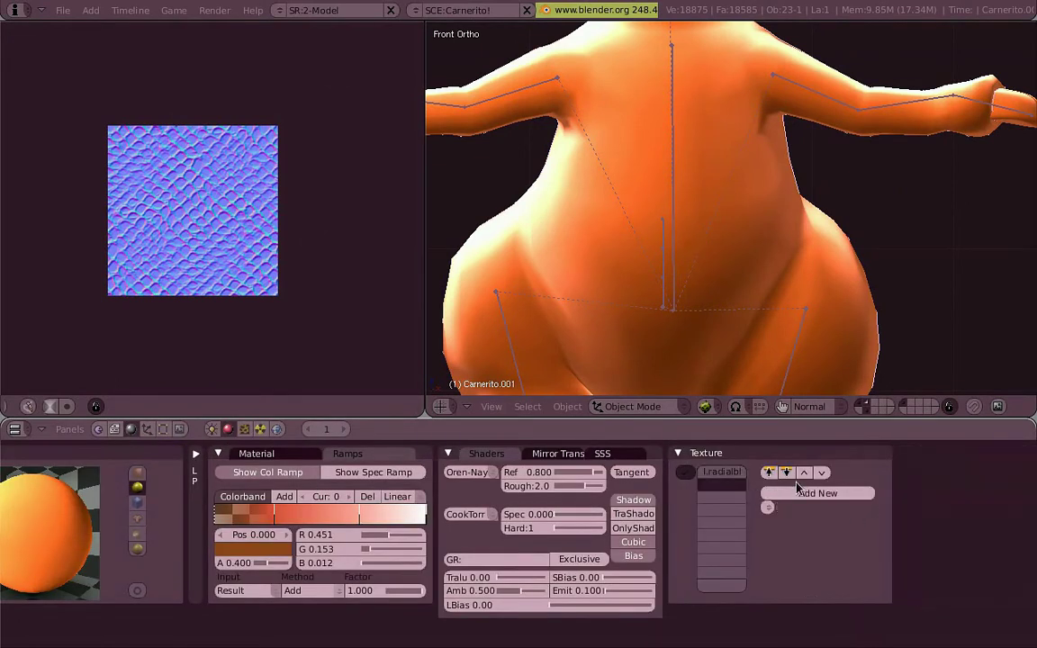
{"action": "left_click", "coordinate": [821, 473]}
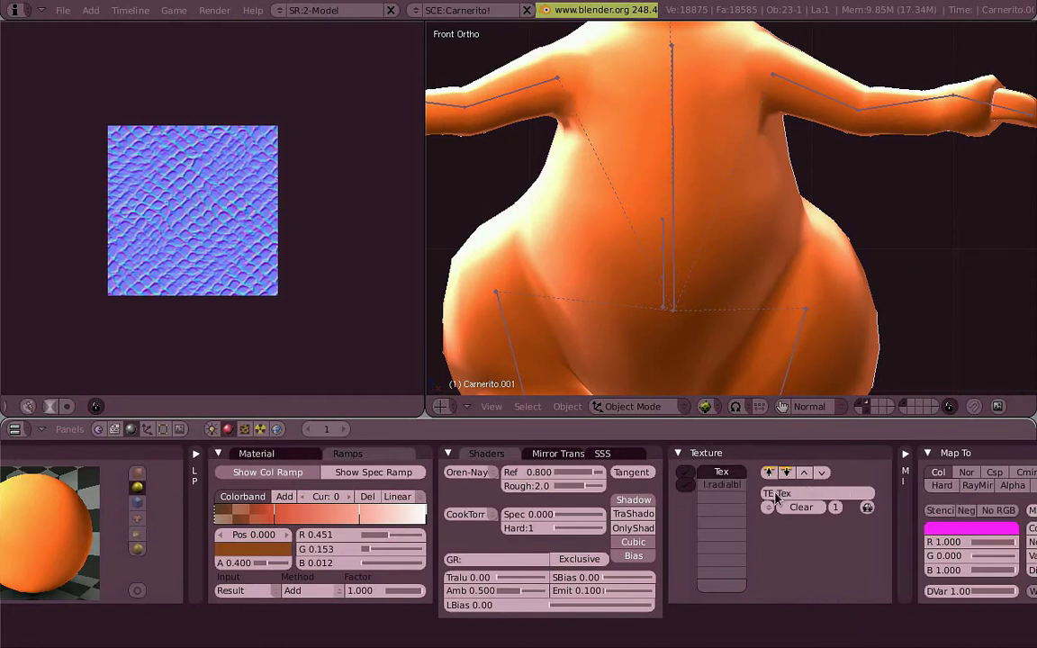
Step: Make it an Image texture using carnerito_nmap.png, named I.carnerito_nmap.png
{"action": "left_click", "coordinate": [244, 428]}
{"action": "left_click", "coordinate": [348, 504]}
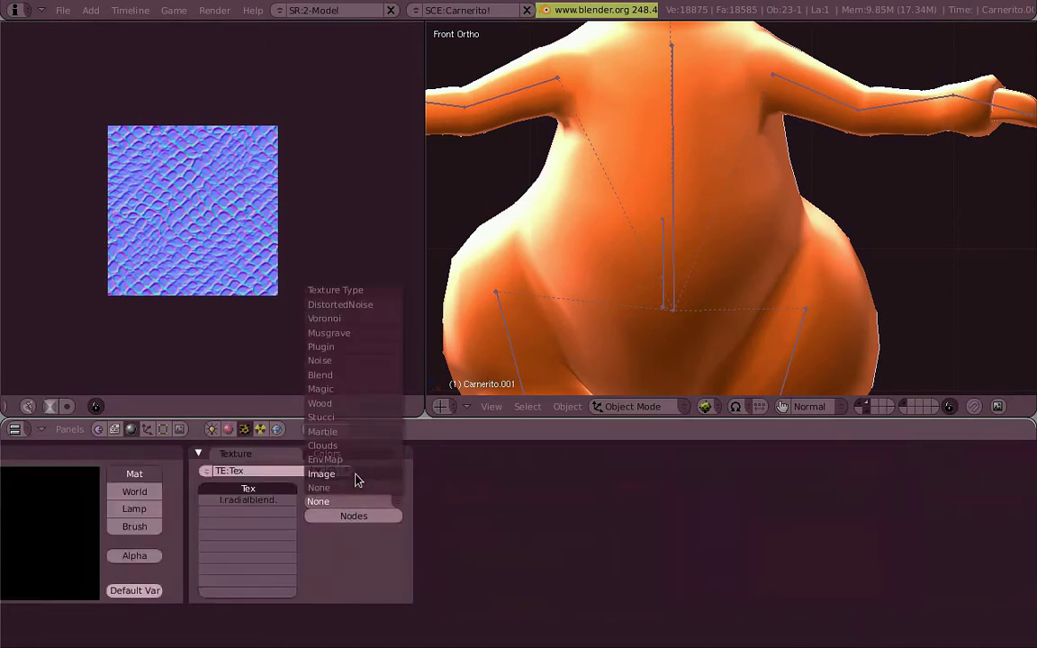
{"action": "left_click", "coordinate": [356, 478]}
{"action": "left_click", "coordinate": [664, 490]}
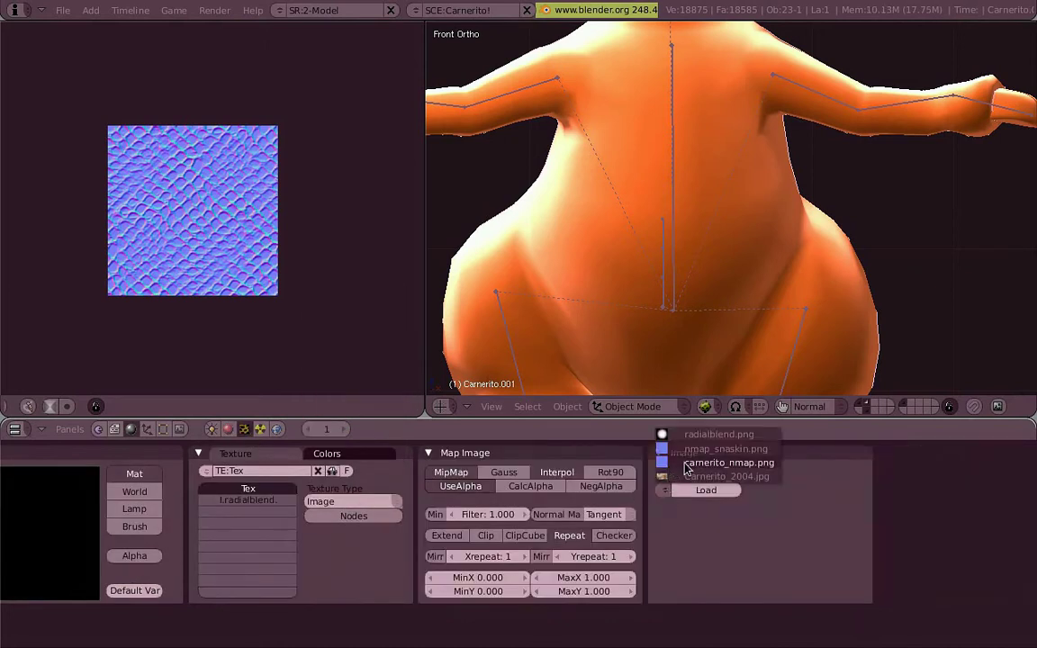
{"action": "left_click", "coordinate": [686, 464]}
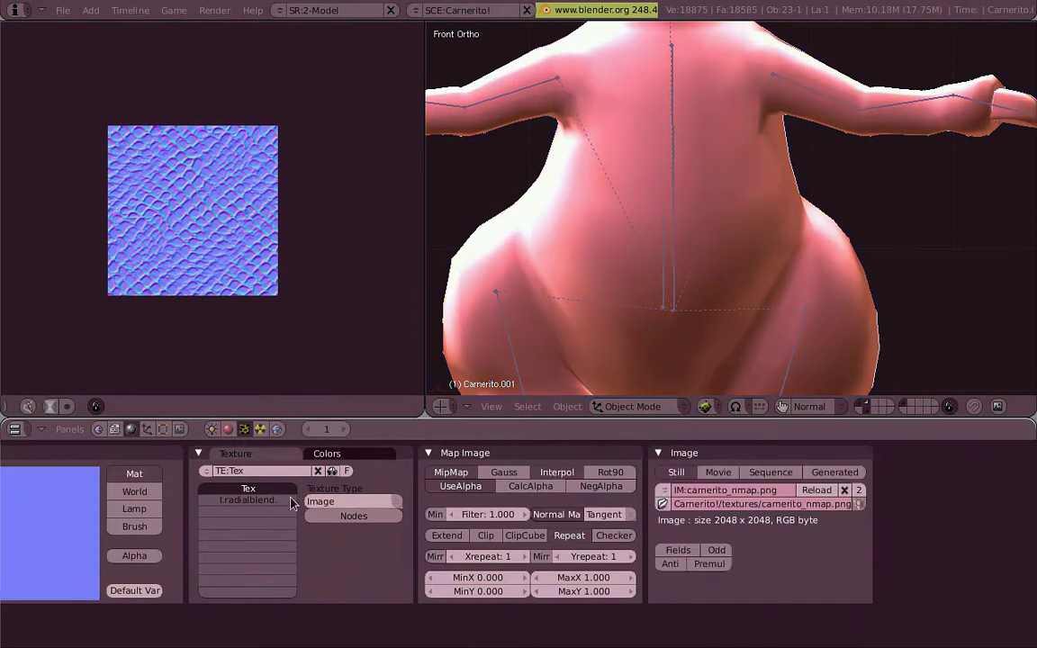
{"action": "left_click", "coordinate": [332, 471]}
Step: Map the texture to normals instead of colour, using main_uv UV coordinates
{"action": "left_click", "coordinate": [227, 429]}
{"action": "left_click", "coordinate": [225, 455]}
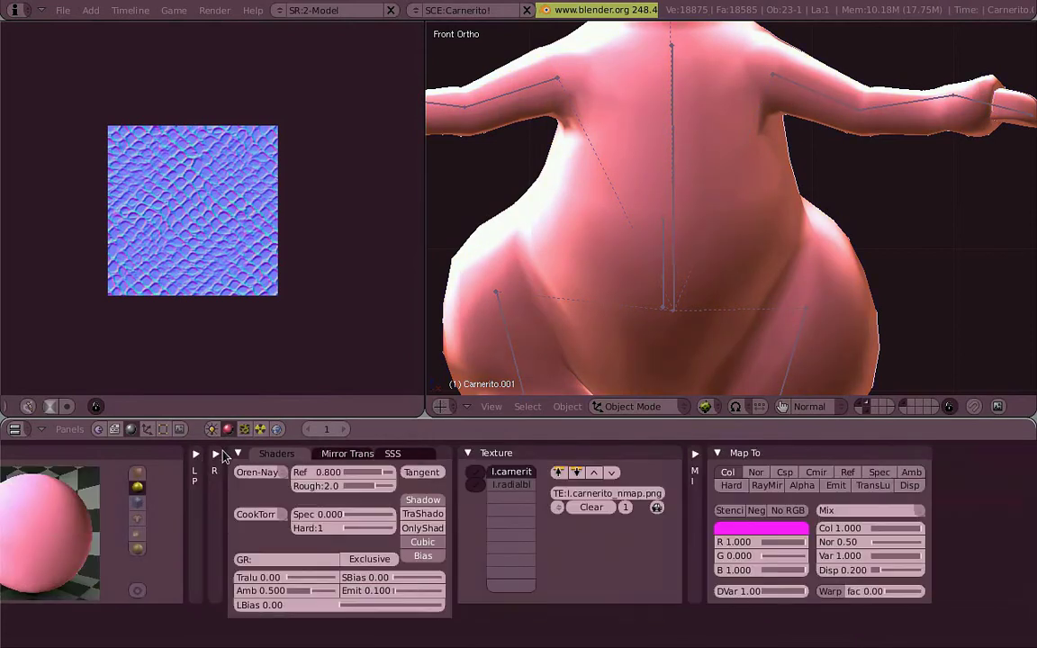
{"action": "left_click", "coordinate": [728, 472]}
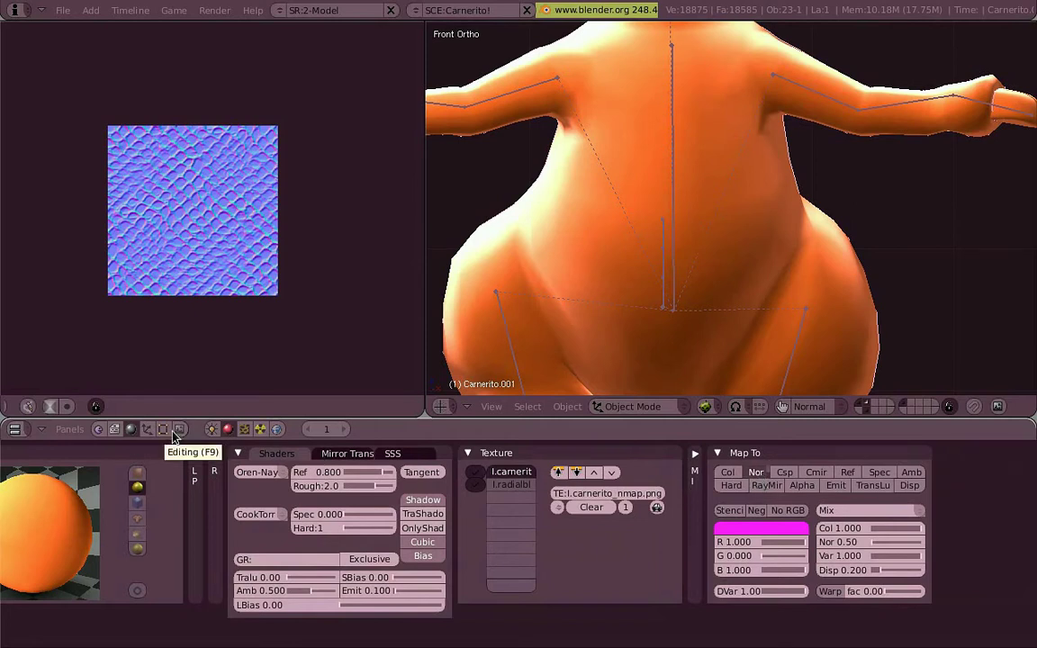
{"action": "left_click", "coordinate": [695, 453]}
{"action": "left_click", "coordinate": [718, 485]}
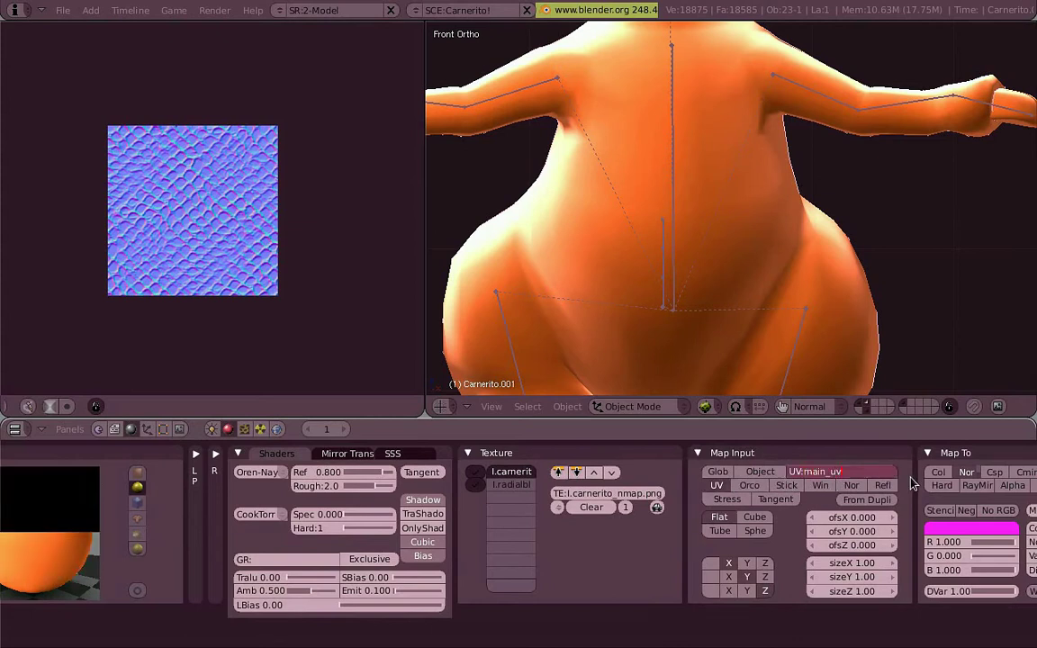
{"action": "left_click", "coordinate": [164, 431]}
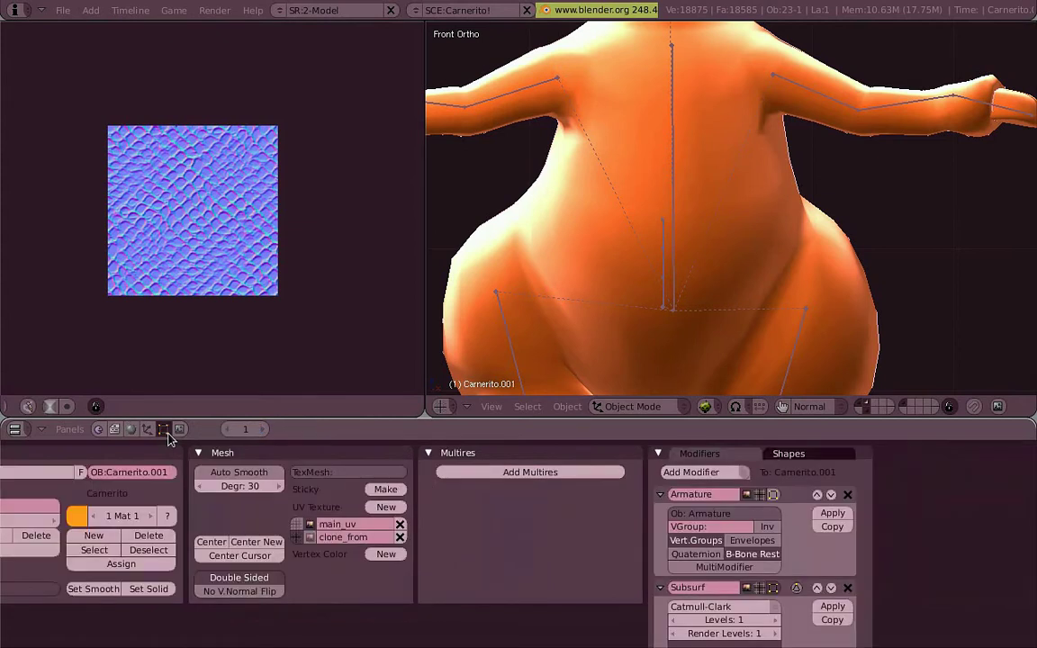
Step: Make clone_from the active UV layer and scale up its layout in the UV editor
{"action": "key", "text": "Tab"}
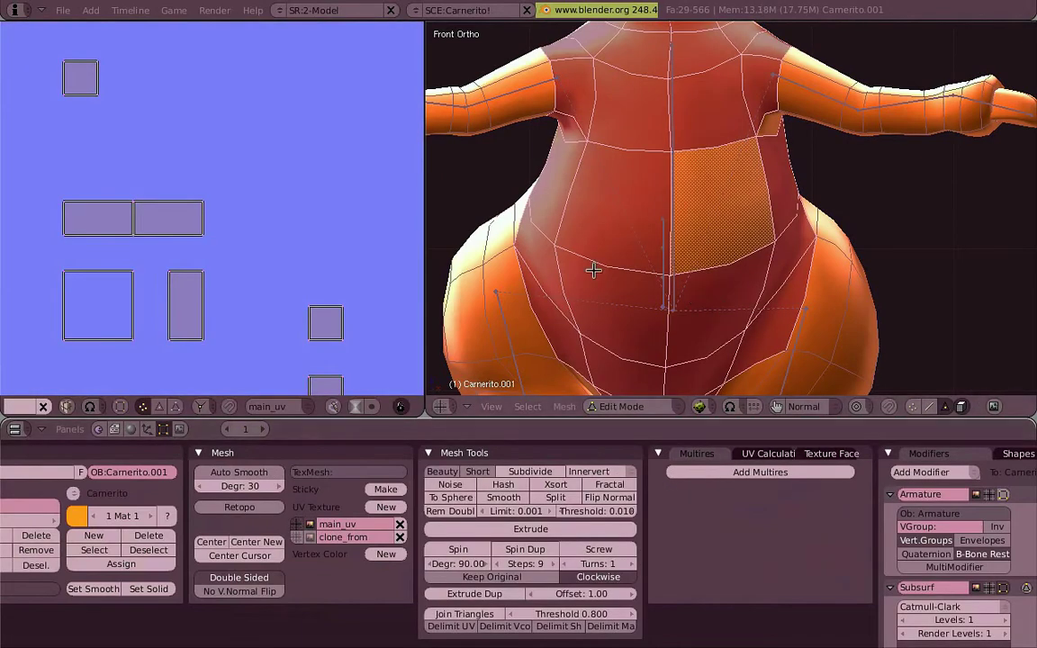
{"action": "key", "text": "Tab"}
{"action": "left_click", "coordinate": [310, 538]}
{"action": "key", "text": "Tab"}
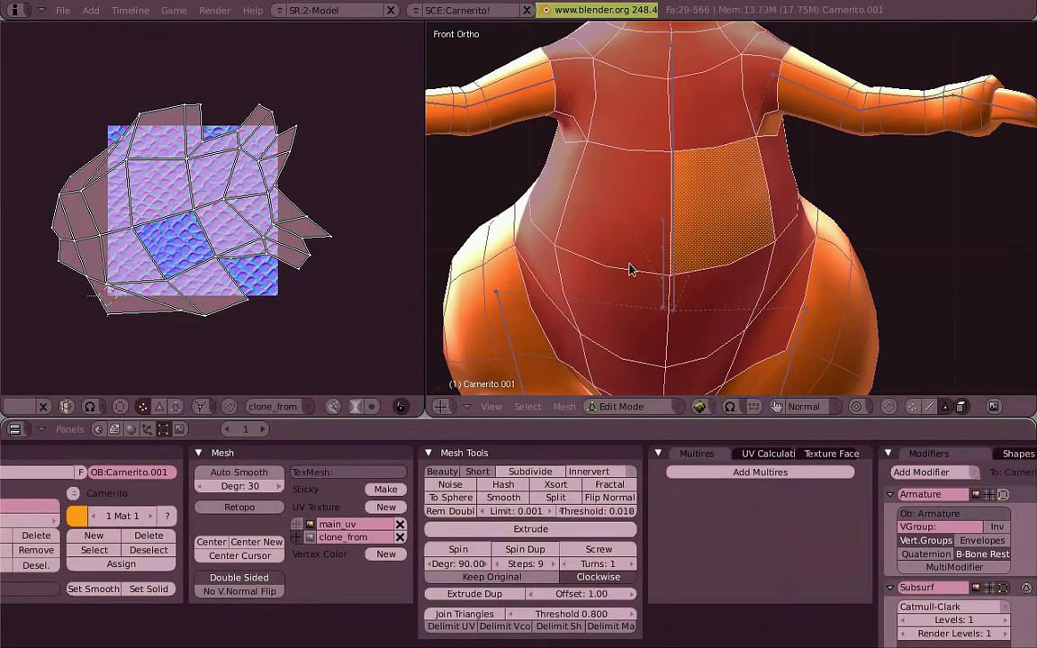
{"action": "key", "text": "Tab"}
{"action": "key", "text": "Tab"}
{"action": "key", "text": "s"}
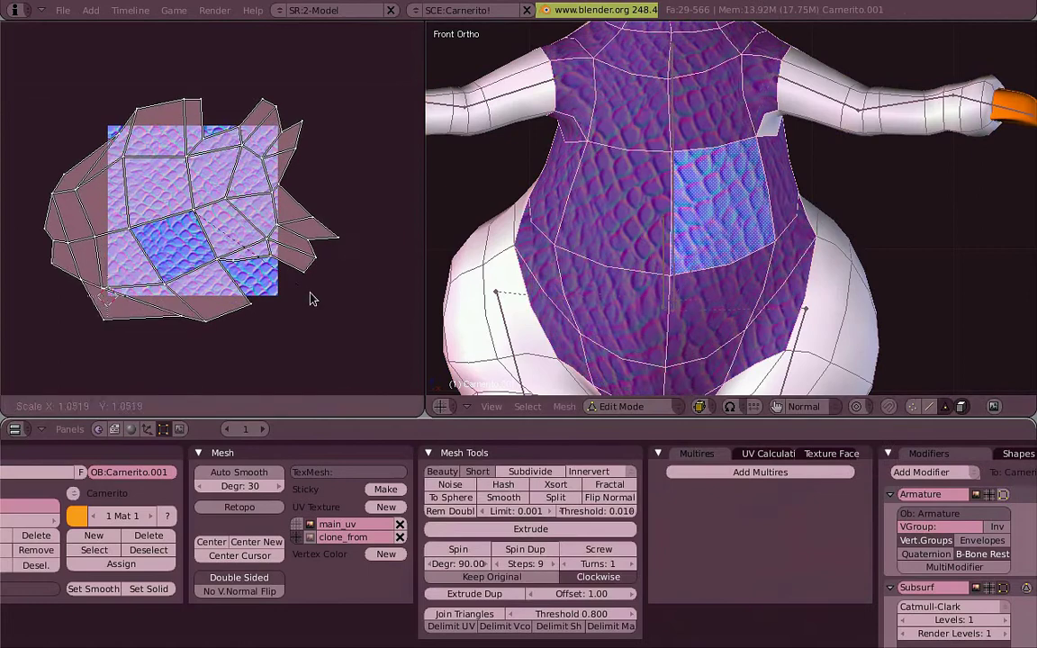
{"action": "left_click", "coordinate": [350, 284]}
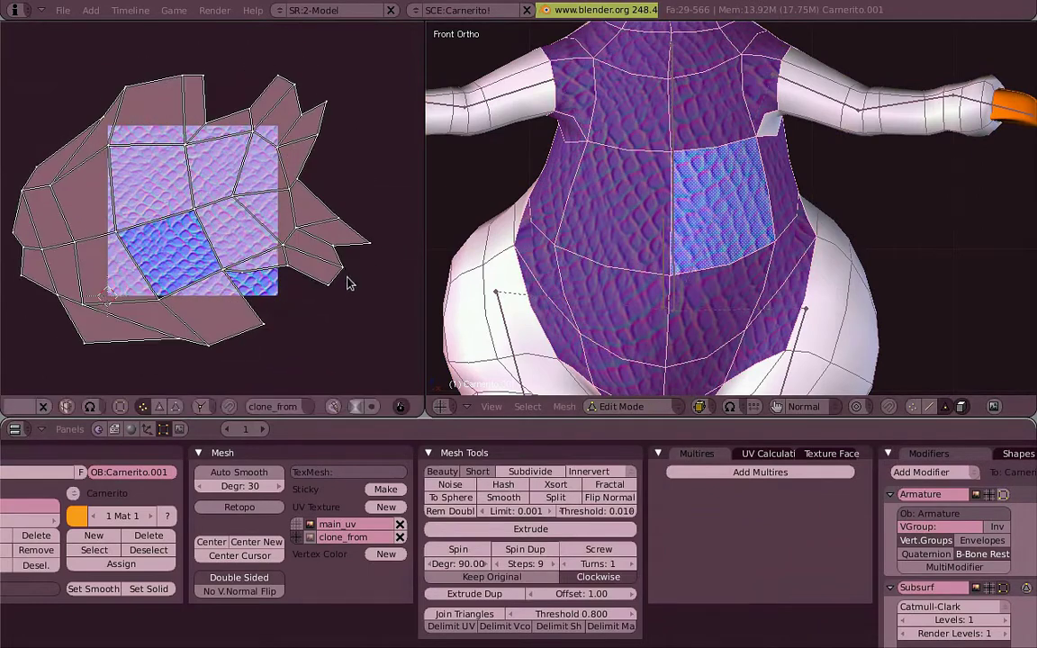
Step: Adjust the clone_from layout further, return to object mode and turn off textured display
{"action": "key", "text": "r"}
{"action": "key", "text": "Tab"}
{"action": "scroll", "coordinate": [785, 261], "scroll_direction": "down", "scroll_amount": 2}
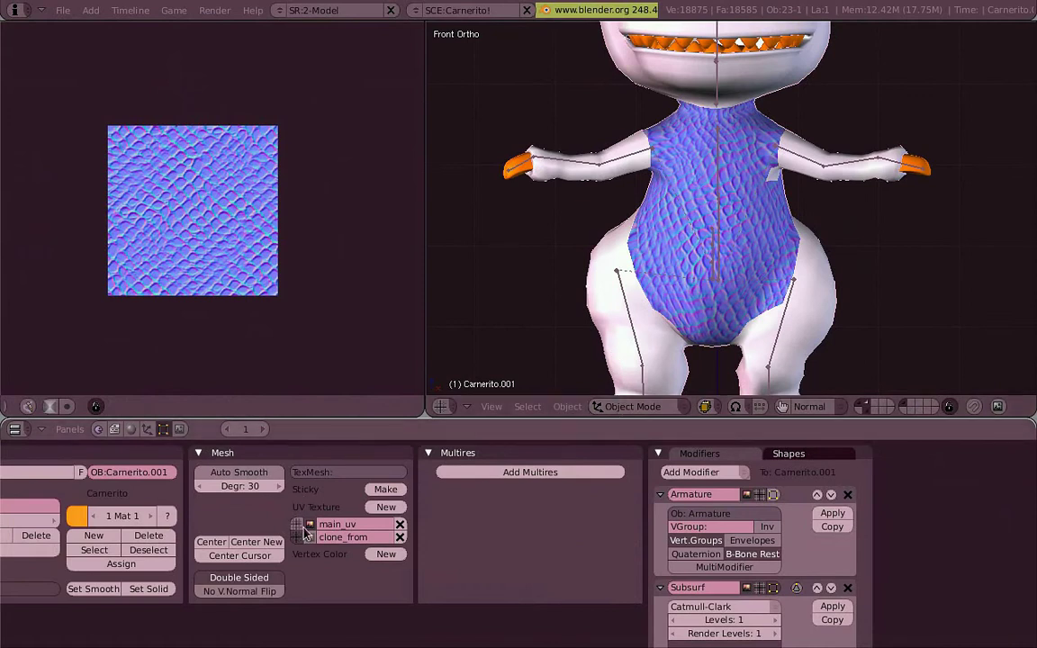
{"action": "key", "text": "alt+z"}
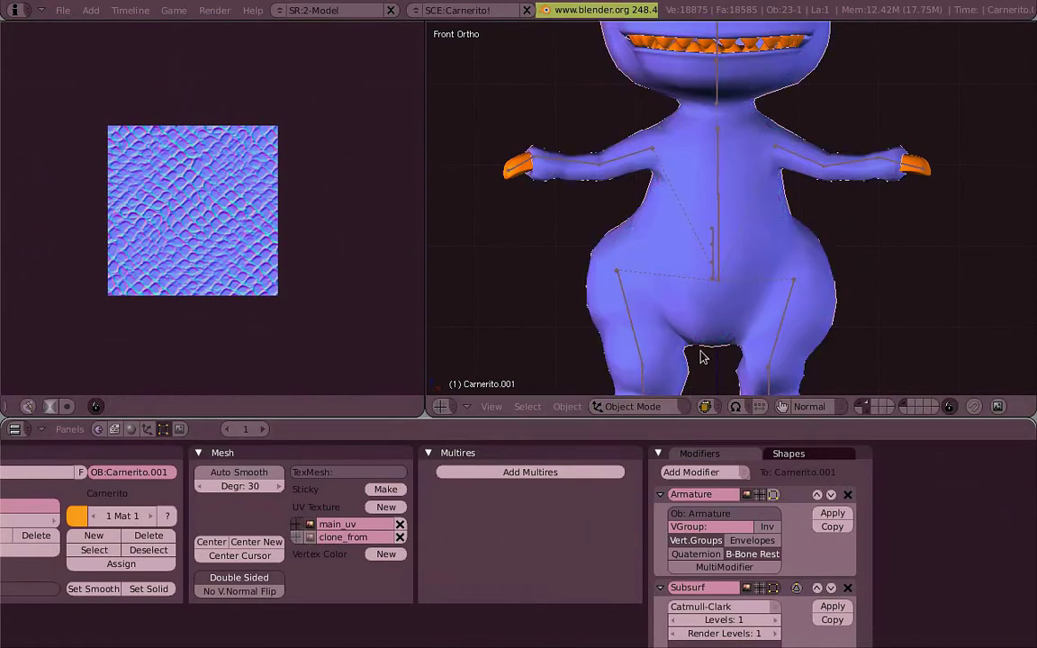
{"action": "left_click", "coordinate": [633, 406]}
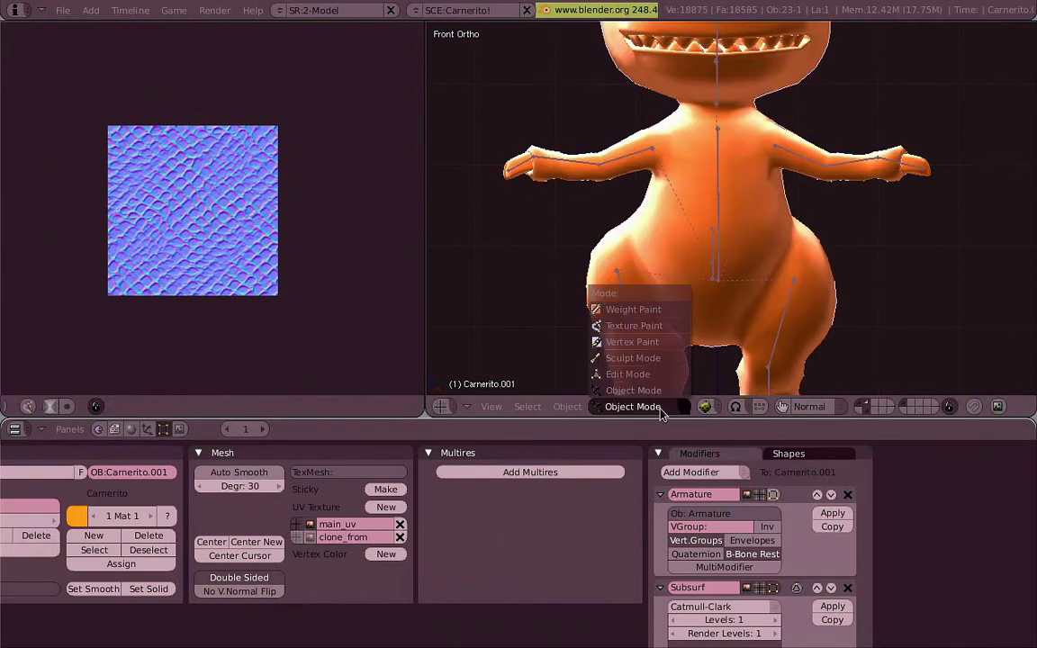
Step: Enter Texture Paint mode with the Clone brush and enlarge the settings panels
{"action": "left_click", "coordinate": [679, 332]}
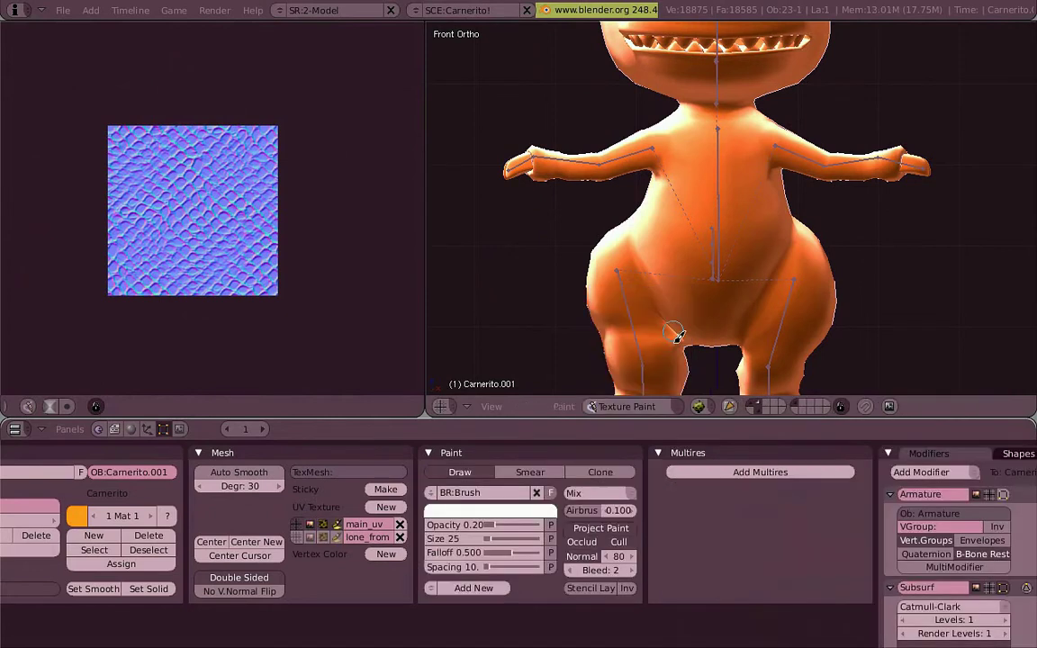
{"action": "left_click", "coordinate": [591, 478]}
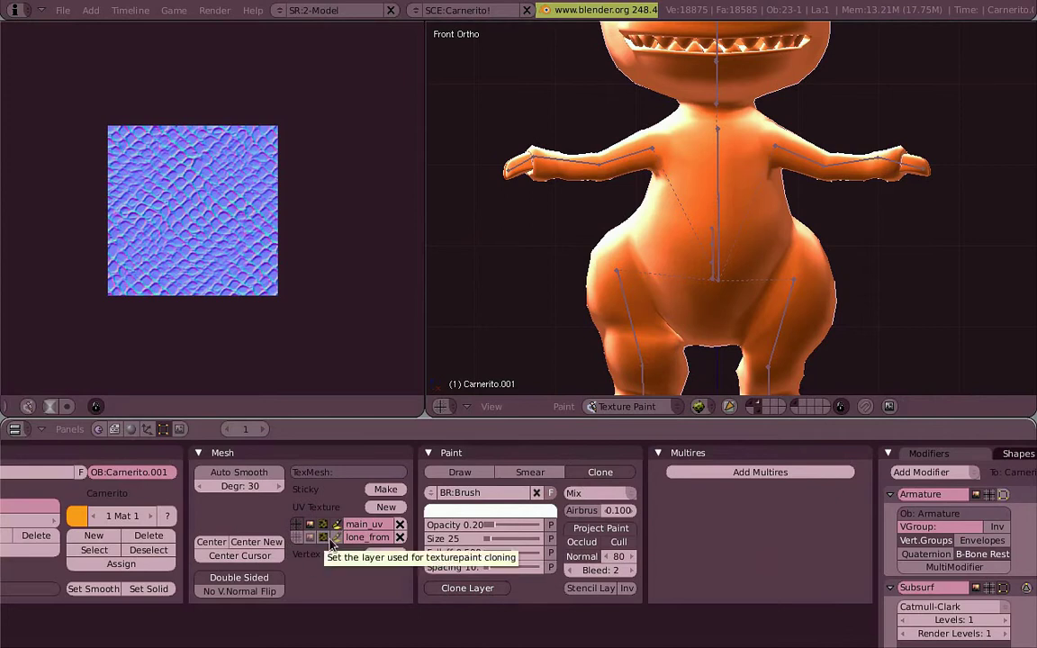
{"action": "middle_click_drag", "start_coordinate": [329, 553], "coordinate": [277, 488], "text": "ctrl"}
{"action": "middle_click_drag", "start_coordinate": [286, 510], "coordinate": [295, 550]}
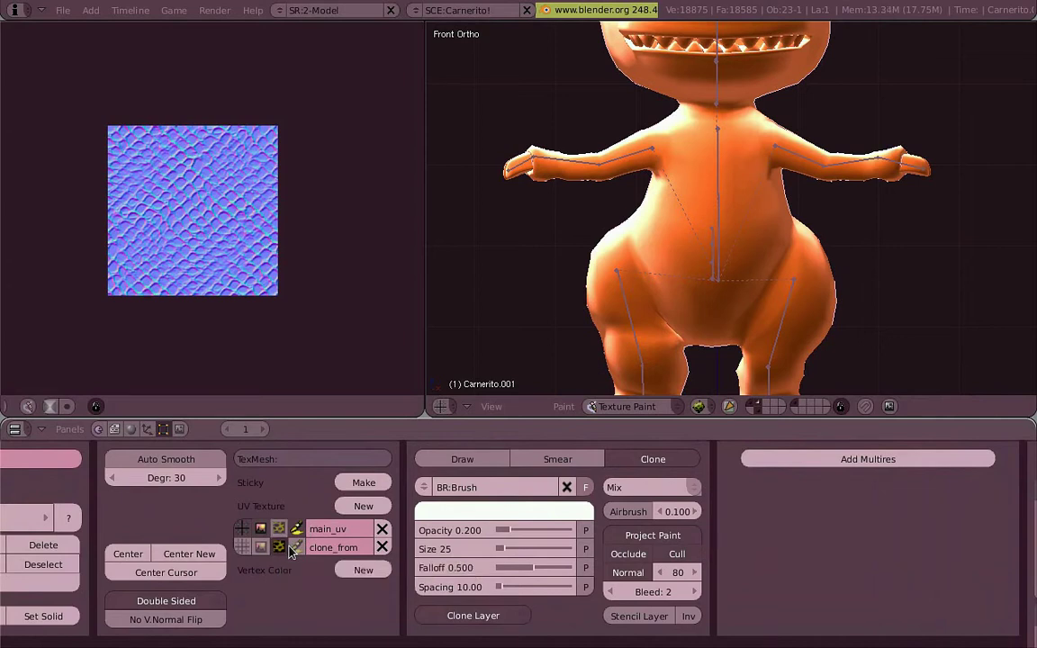
Step: Toggle Edit Mode and test two clone strokes on the belly in Texture Paint
{"action": "key", "text": "Tab"}
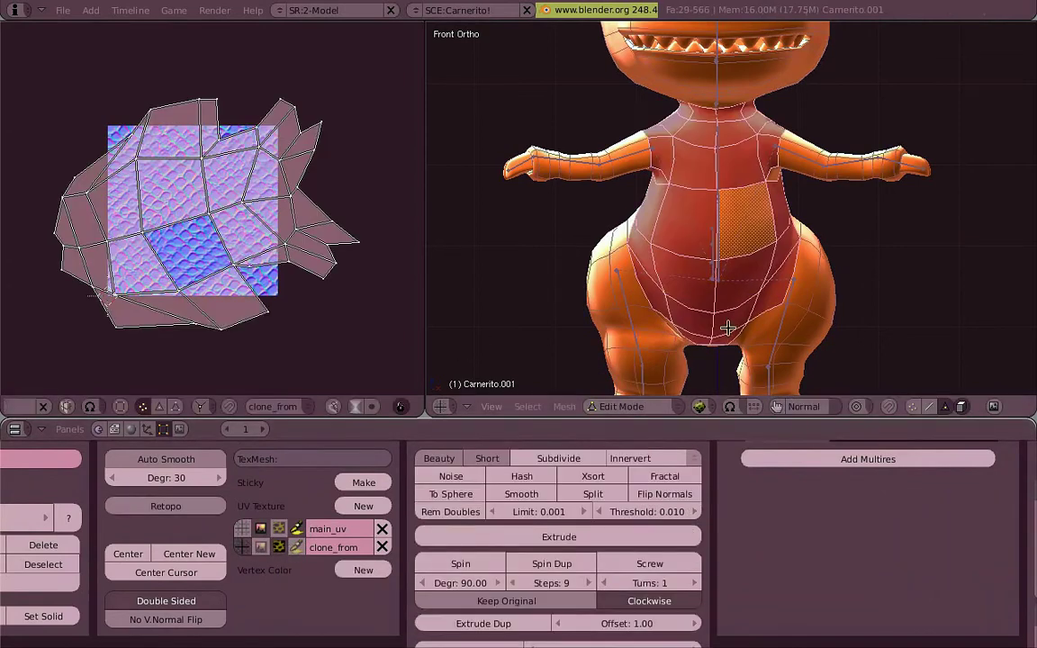
{"action": "key", "text": "Tab"}
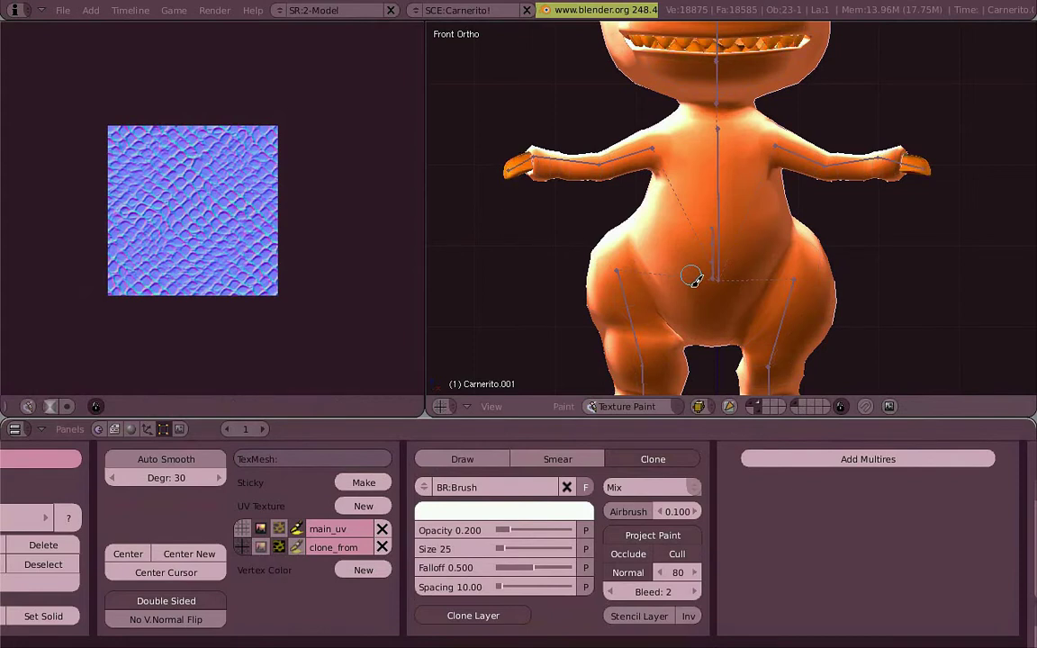
{"action": "left_click", "coordinate": [692, 277]}
{"action": "left_click", "coordinate": [695, 278]}
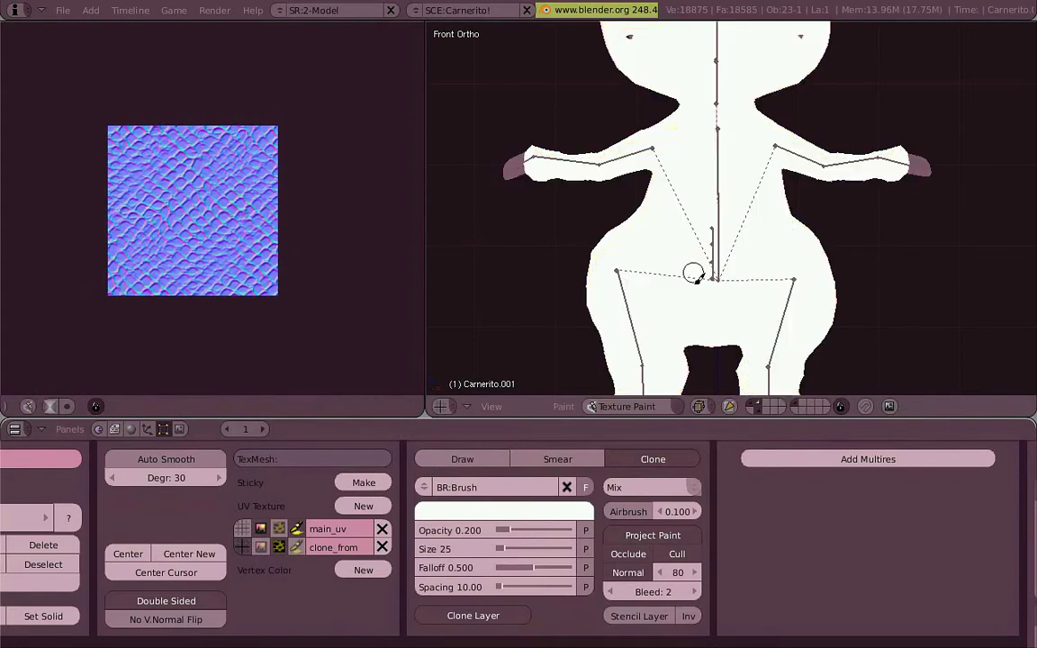
Step: Make main_uv the active UV layer and clone_from the clone layer, with textured display
{"action": "key", "text": "Tab"}
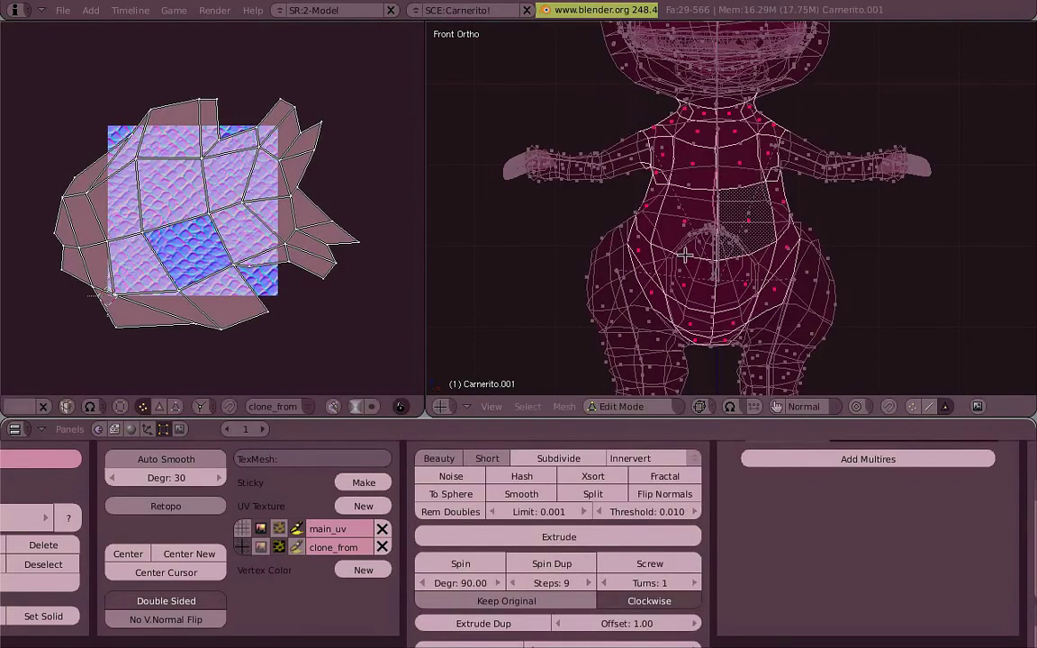
{"action": "key", "text": "alt+z"}
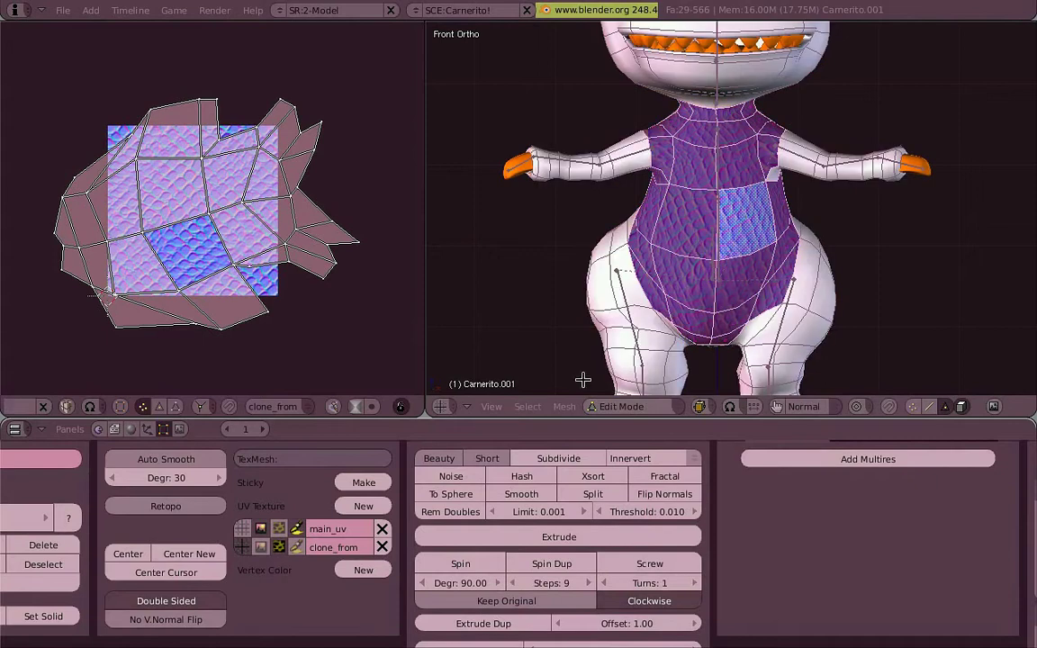
{"action": "left_click", "coordinate": [243, 530]}
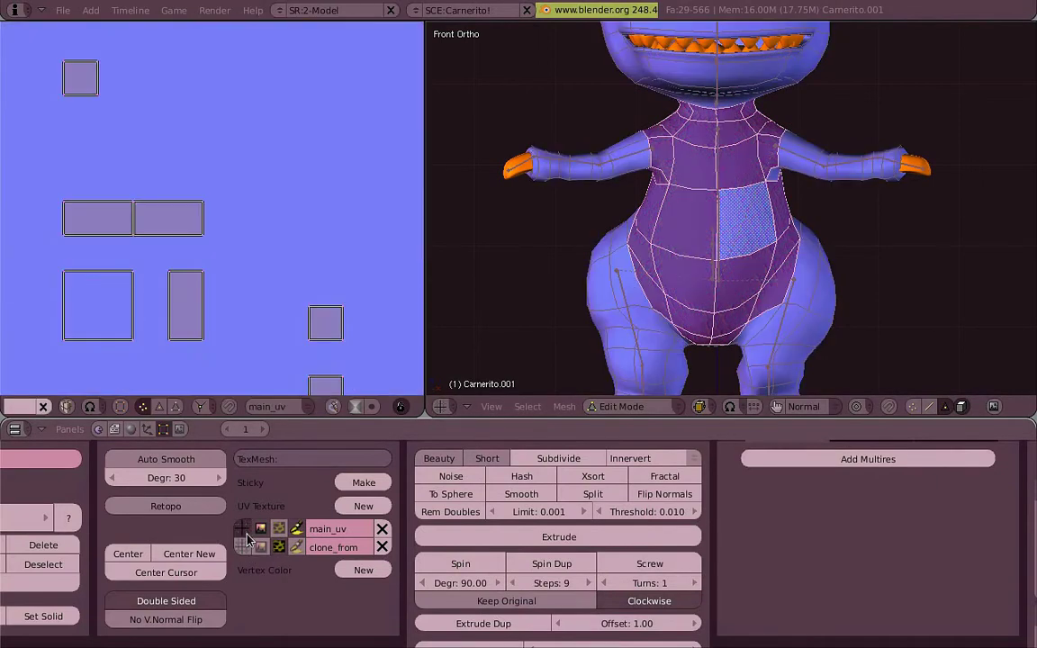
{"action": "left_click", "coordinate": [249, 548]}
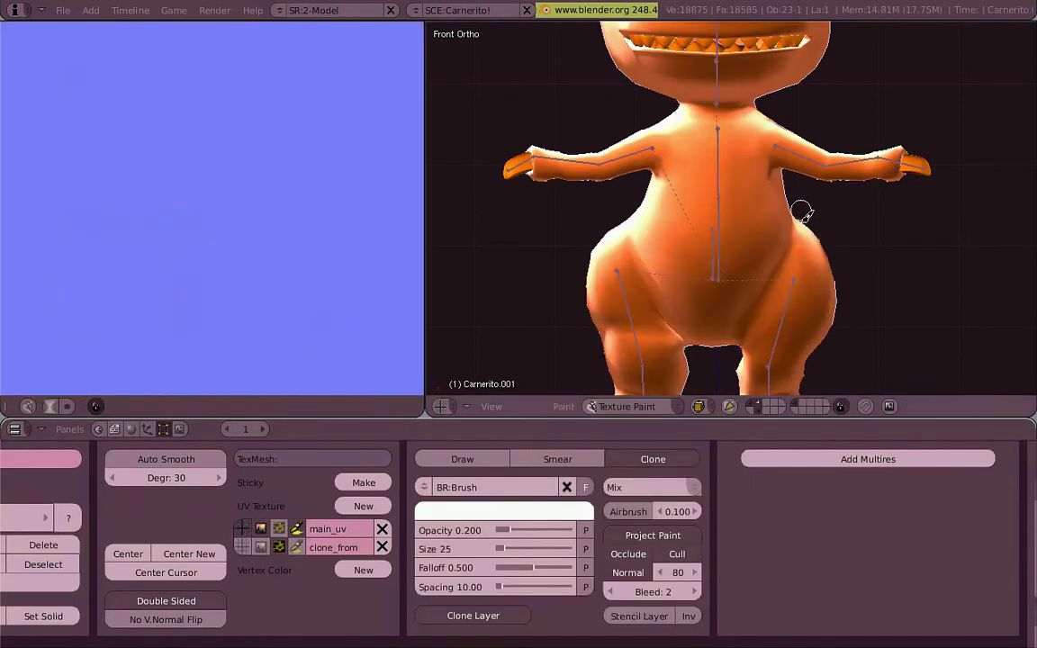
{"action": "scroll", "coordinate": [803, 203], "scroll_direction": "up", "scroll_amount": 1}
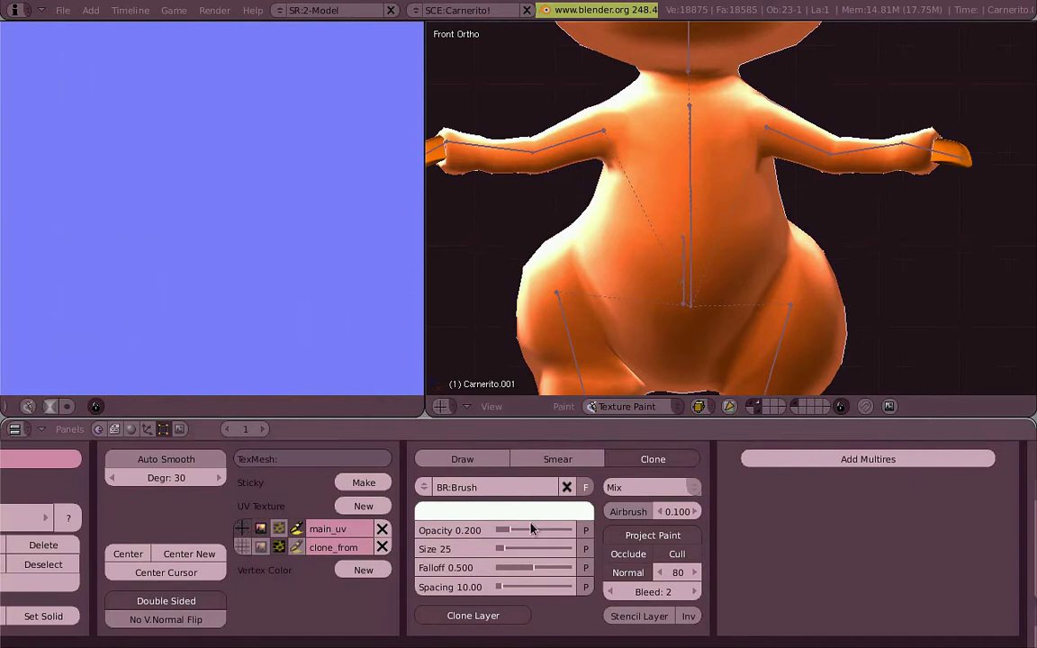
Step: Set the Clone brush to full opacity and larger size, and paint scales over the torso
{"action": "left_click_drag", "start_coordinate": [583, 538], "coordinate": [586, 540]}
{"action": "left_click_drag", "start_coordinate": [558, 549], "coordinate": [541, 564]}
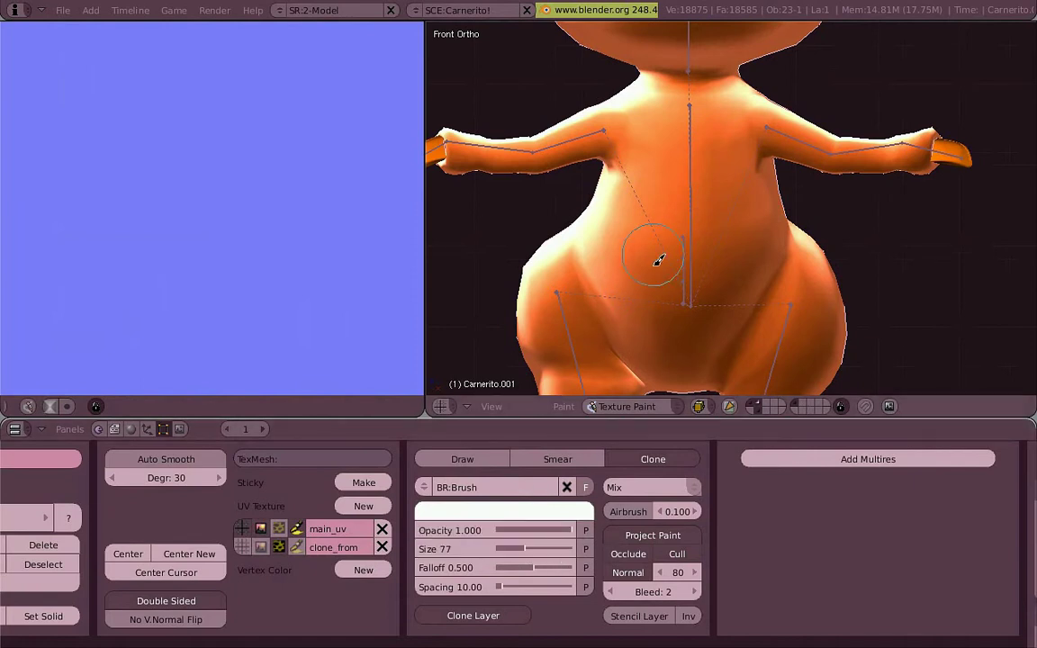
{"action": "middle_click_drag", "start_coordinate": [737, 236], "coordinate": [668, 236]}
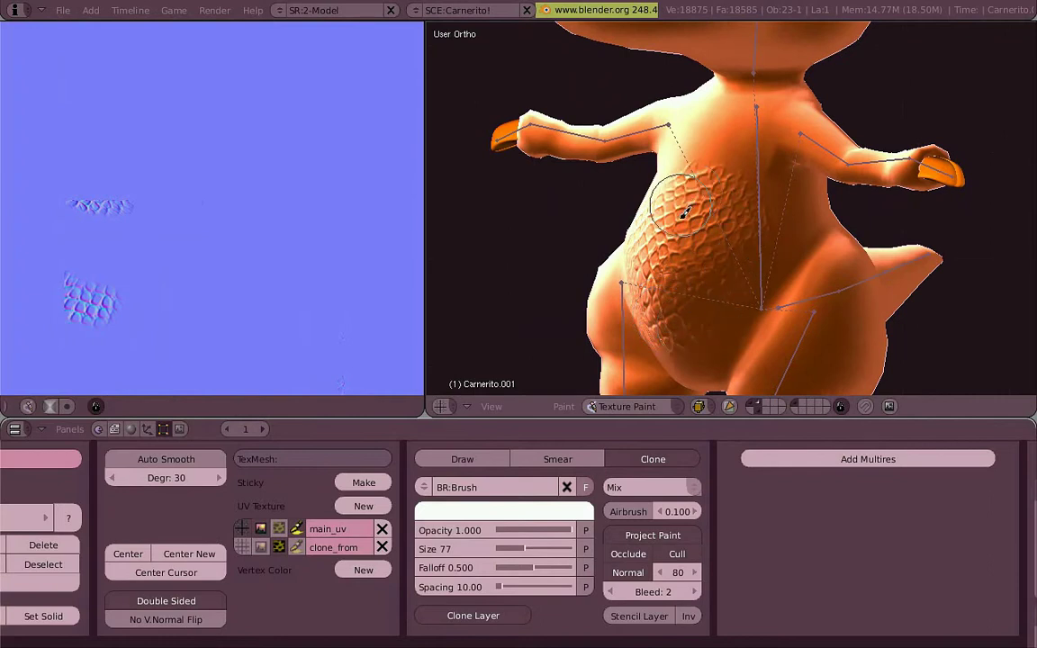
{"action": "scroll", "coordinate": [779, 225], "scroll_direction": "up", "scroll_amount": 2}
{"action": "scroll", "coordinate": [787, 220], "scroll_direction": "up", "scroll_amount": 3}
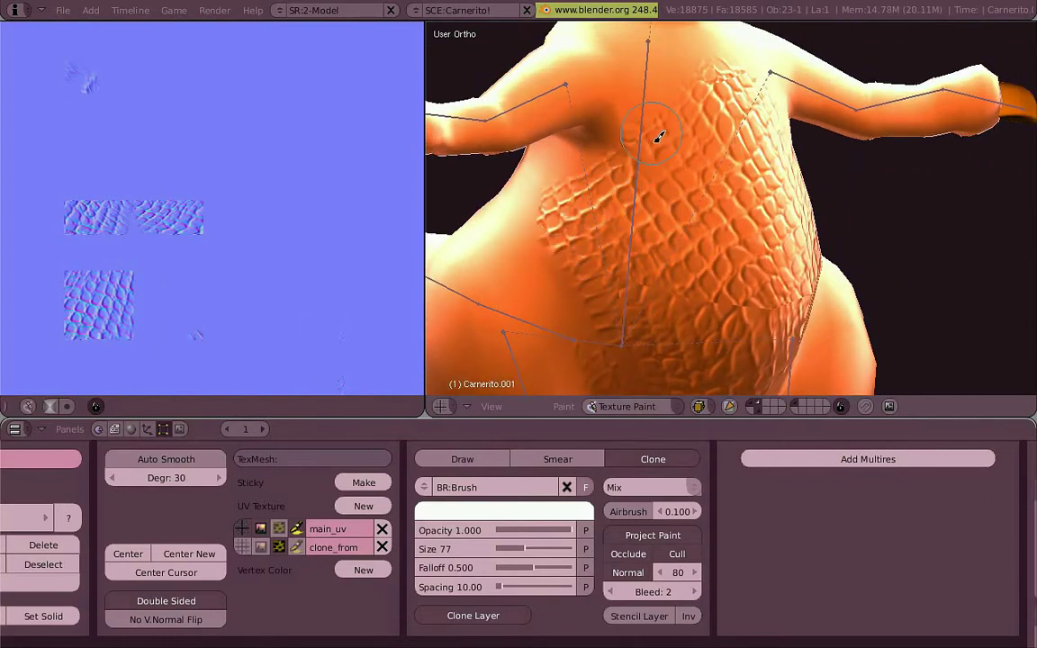
{"action": "mouse_move", "coordinate": [694, 58]}
{"action": "middle_mouse_down"}
{"action": "mouse_move", "coordinate": [778, 219]}
{"action": "mouse_move", "coordinate": [704, 167]}
{"action": "middle_mouse_up"}
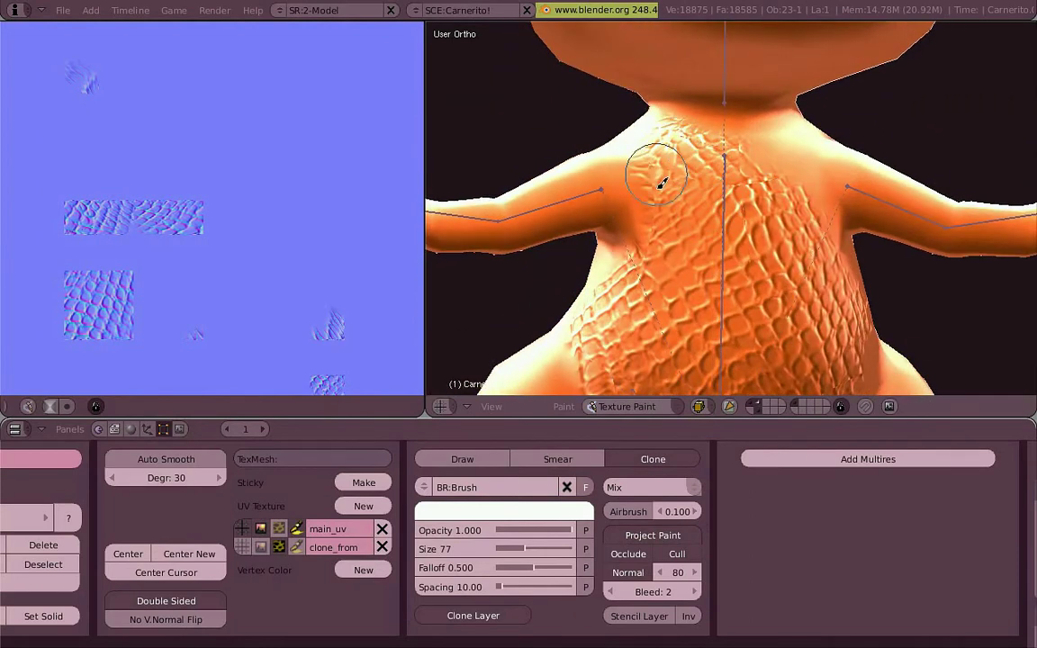
{"action": "mouse_move", "coordinate": [822, 245]}
{"action": "middle_mouse_down"}
{"action": "mouse_move", "coordinate": [726, 231]}
{"action": "mouse_move", "coordinate": [666, 150]}
{"action": "mouse_move", "coordinate": [713, 243]}
{"action": "mouse_move", "coordinate": [819, 238]}
{"action": "mouse_move", "coordinate": [750, 263]}
{"action": "middle_mouse_up"}
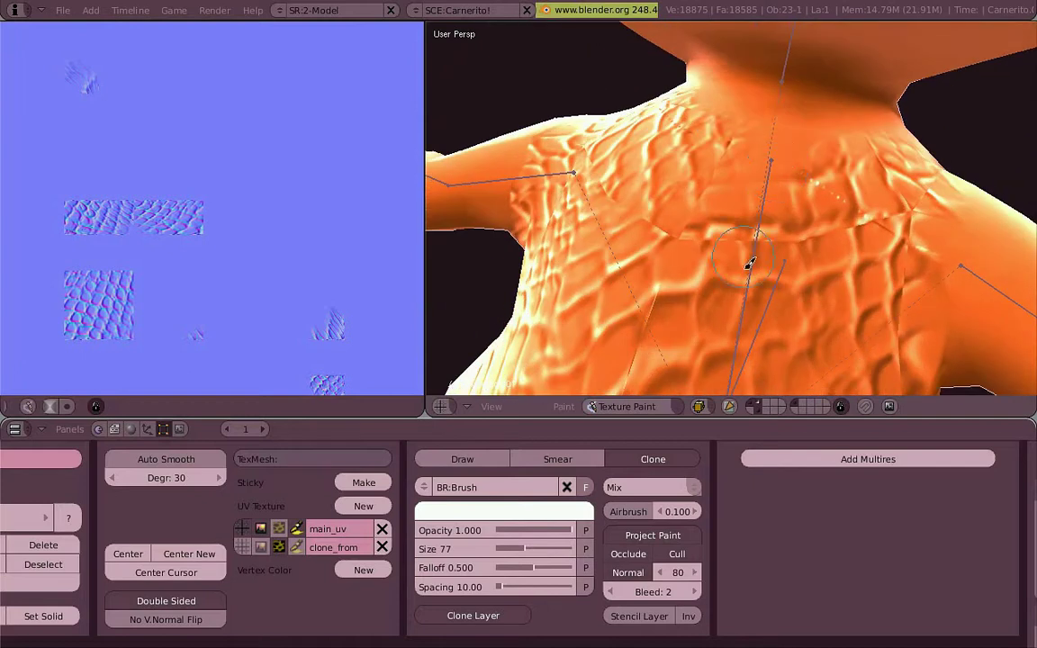
{"action": "scroll", "coordinate": [680, 306], "scroll_direction": "down", "scroll_amount": 5}
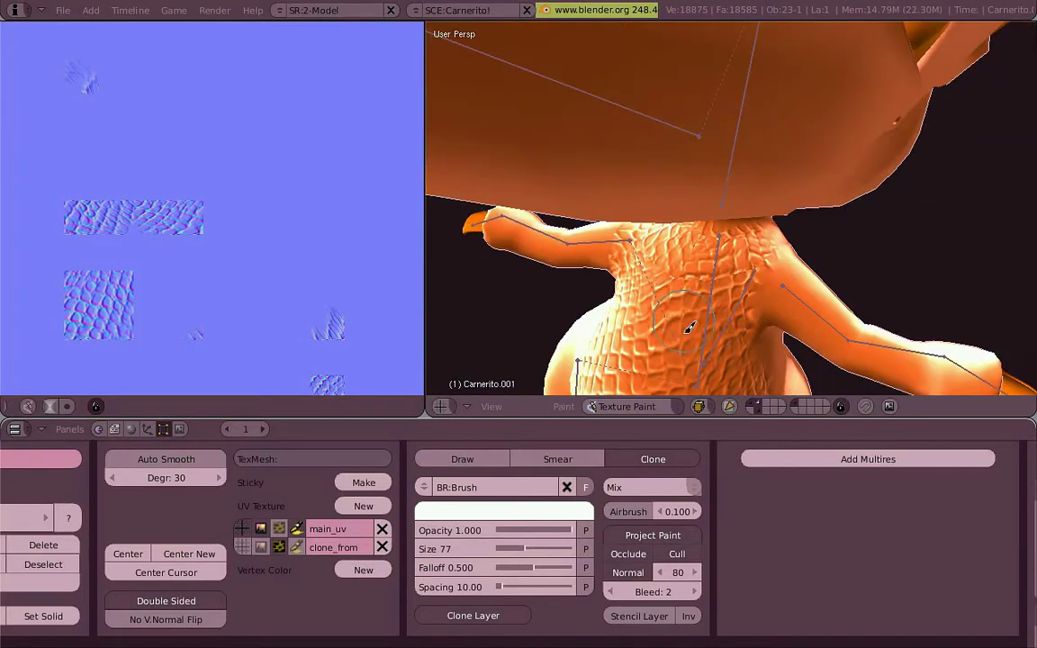
{"action": "mouse_move", "coordinate": [688, 324]}
{"action": "middle_mouse_down"}
{"action": "mouse_move", "coordinate": [741, 267]}
{"action": "mouse_move", "coordinate": [752, 182]}
{"action": "mouse_move", "coordinate": [694, 260]}
{"action": "middle_mouse_up"}
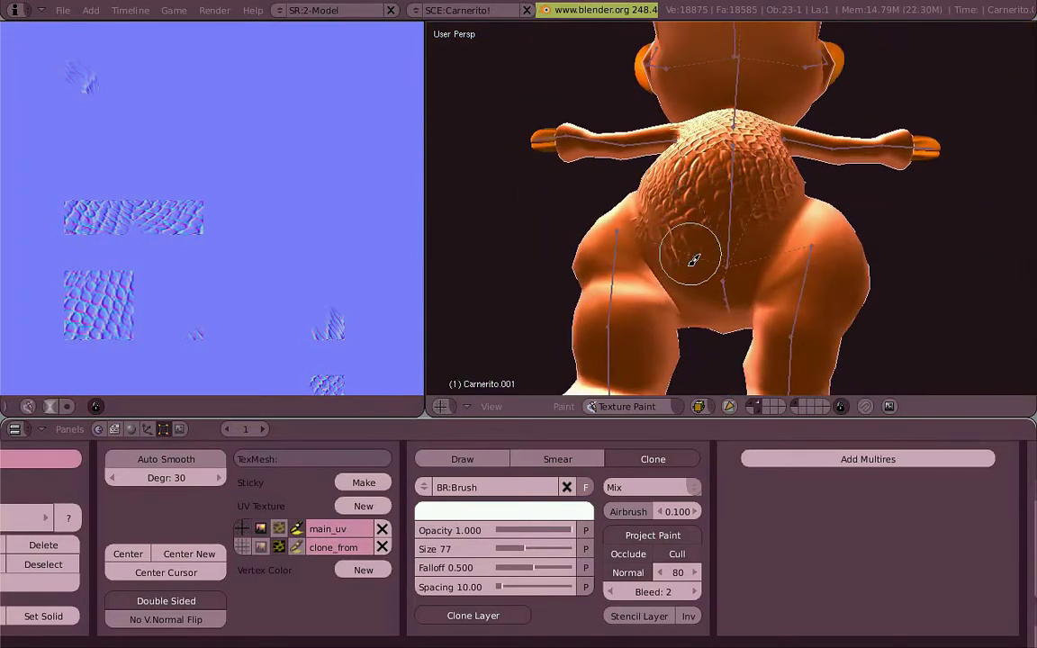
{"action": "middle_click_drag", "start_coordinate": [777, 204], "coordinate": [660, 220]}
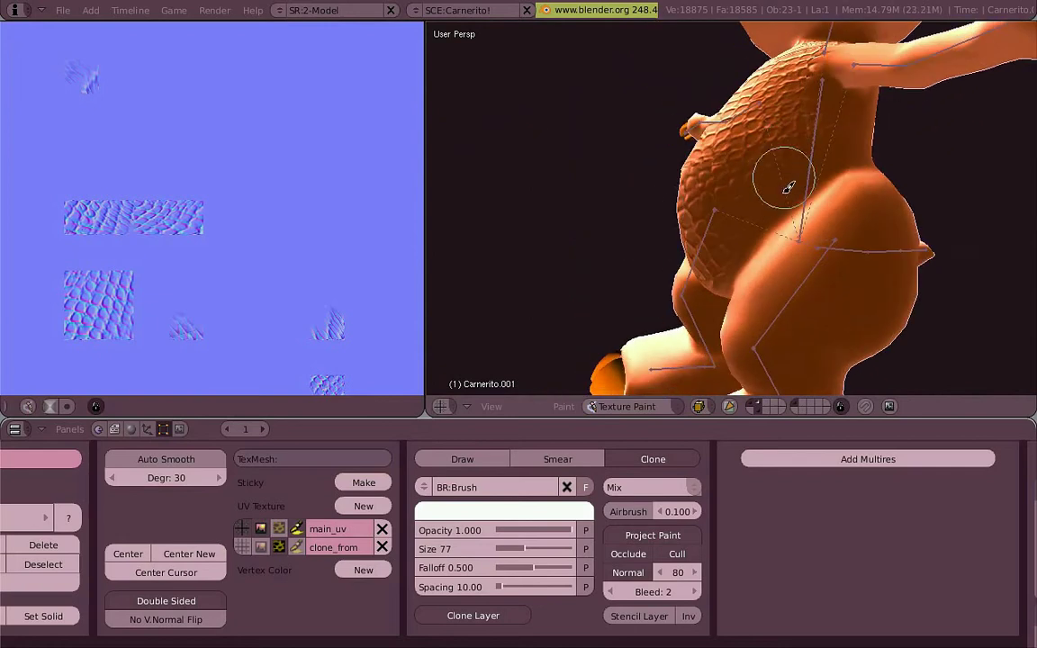
{"action": "middle_click_drag", "start_coordinate": [675, 166], "coordinate": [822, 278]}
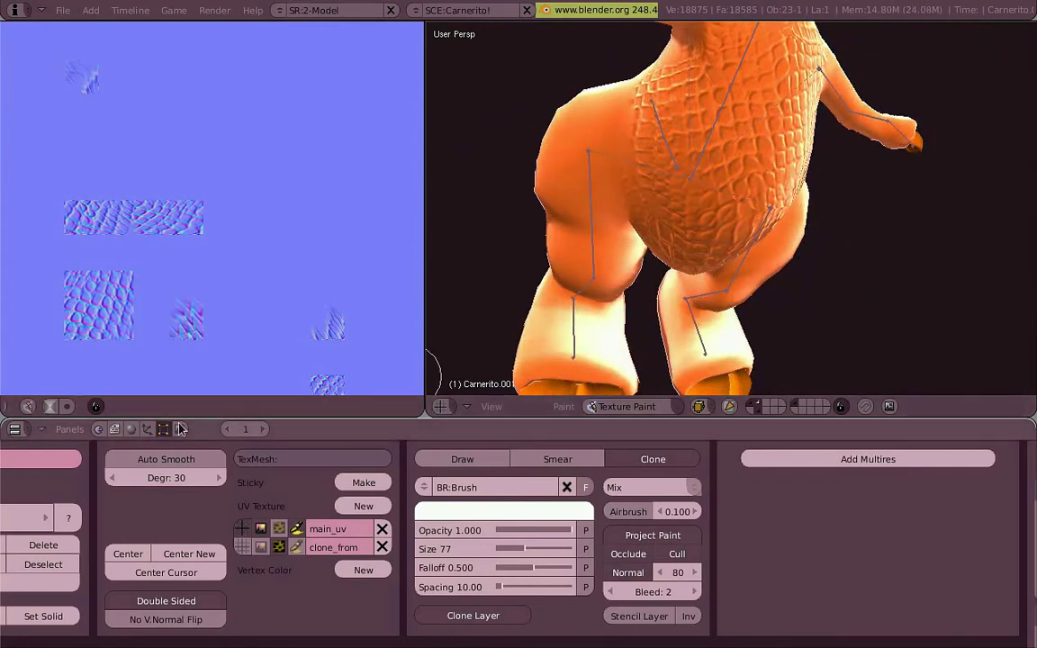
Step: Check the material's Map To Nor setting, then return to the Editing buttons
{"action": "key", "text": "F5"}
{"action": "scroll", "coordinate": [721, 455], "scroll_direction": "down", "scroll_amount": 4}
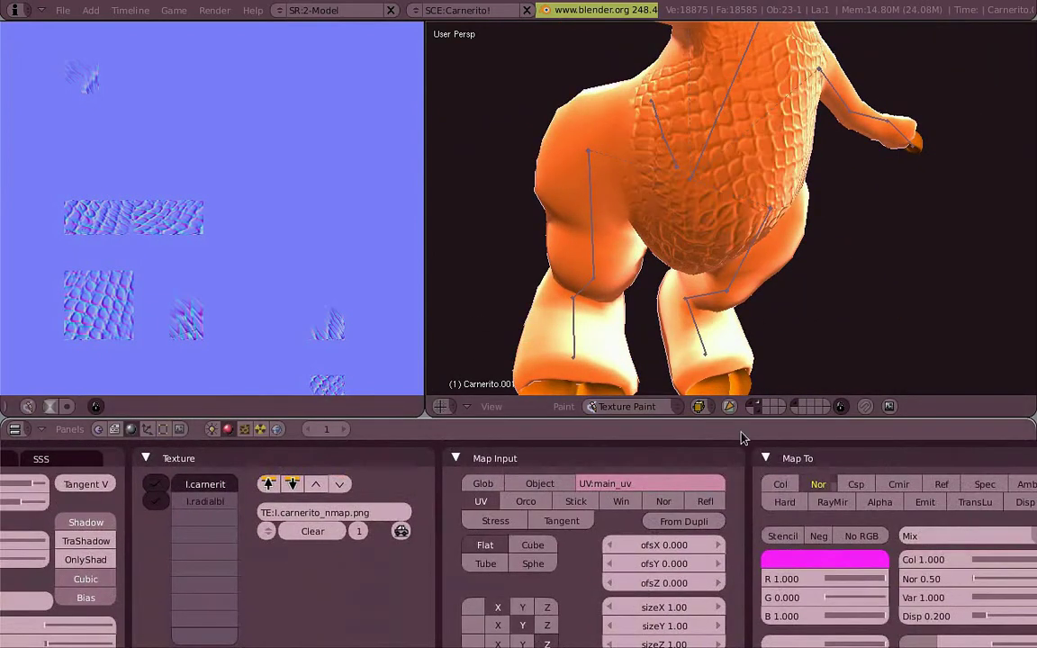
{"action": "mouse_move", "coordinate": [748, 360]}
{"action": "middle_mouse_down"}
{"action": "mouse_move", "coordinate": [751, 193]}
{"action": "mouse_move", "coordinate": [833, 263]}
{"action": "mouse_move", "coordinate": [717, 232]}
{"action": "mouse_move", "coordinate": [771, 278]}
{"action": "mouse_move", "coordinate": [807, 228]}
{"action": "mouse_move", "coordinate": [868, 260]}
{"action": "mouse_move", "coordinate": [426, 412]}
{"action": "middle_mouse_up"}
{"action": "key", "text": "F9"}
{"action": "scroll", "coordinate": [340, 566], "scroll_direction": "up", "scroll_amount": 5}
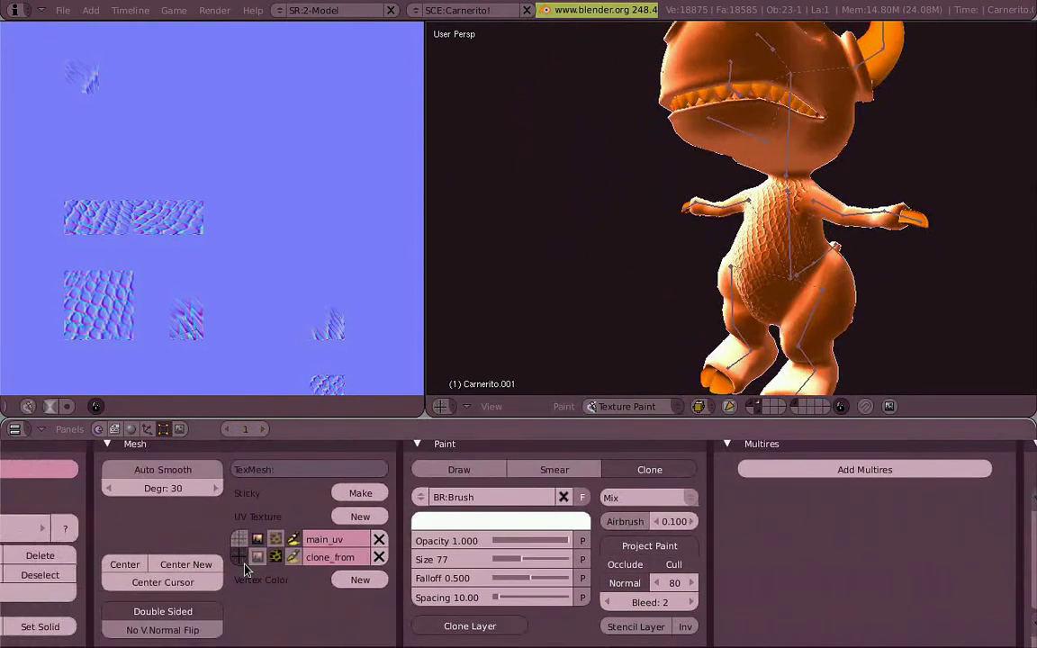
Step: Select the tail faces in Edit Mode, from base to tip, and unwrap them
{"action": "key", "text": "Tab"}
{"action": "middle_click_drag", "start_coordinate": [616, 377], "coordinate": [482, 317]}
{"action": "scroll", "coordinate": [678, 222], "scroll_direction": "up", "scroll_amount": 3}
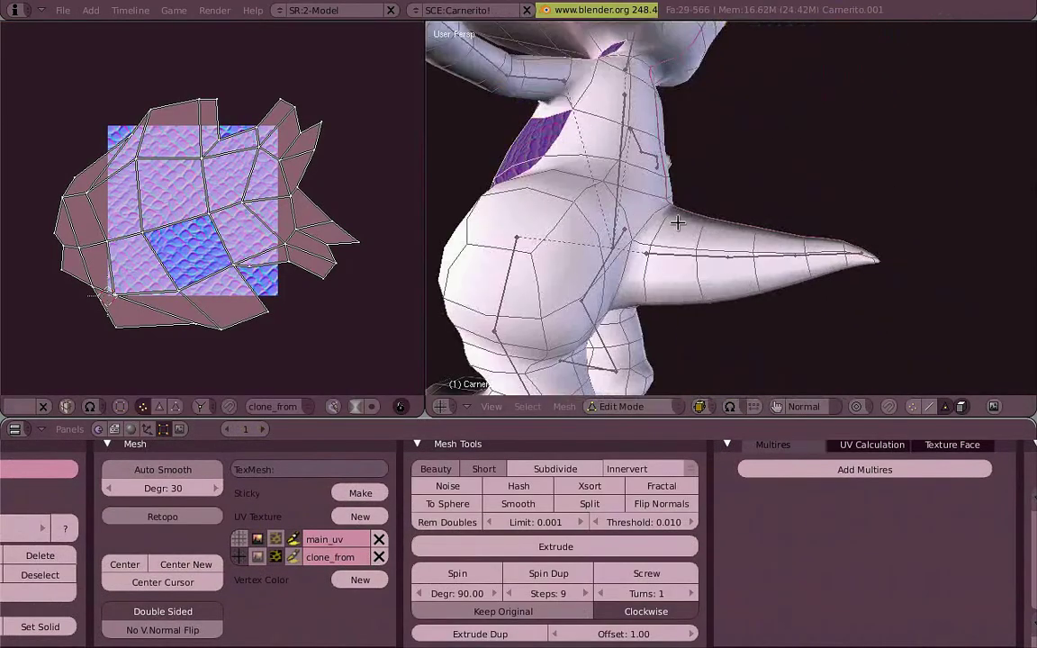
{"action": "right_click", "coordinate": [678, 222], "text": "alt"}
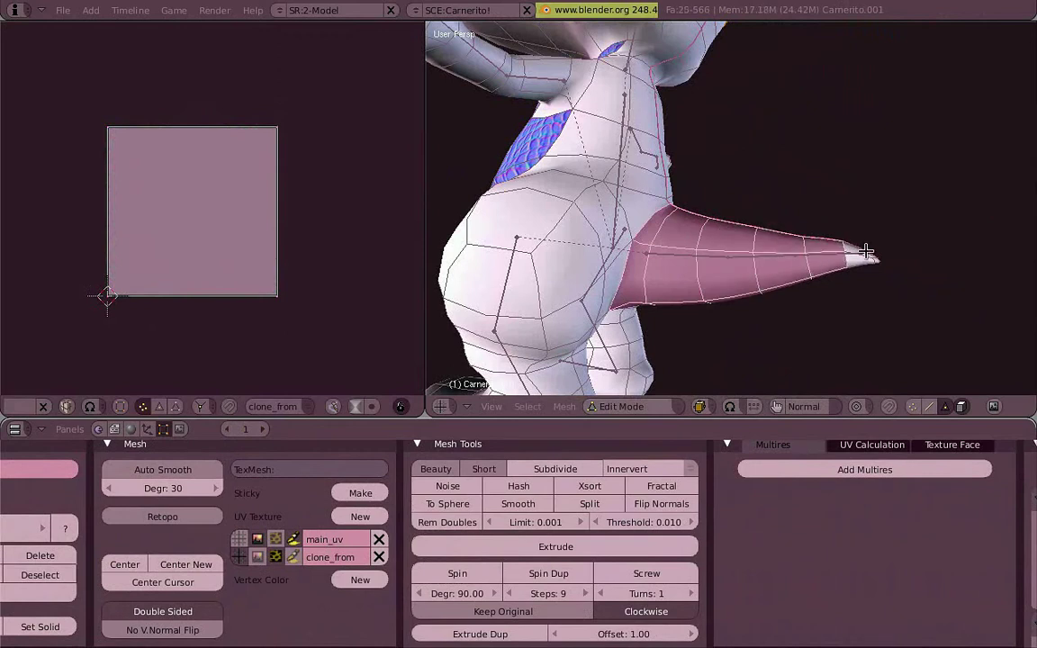
{"action": "key", "text": "z"}
{"action": "key", "text": "b"}
{"action": "left_click", "coordinate": [898, 278]}
{"action": "key", "text": "Escape"}
{"action": "key", "text": "z"}
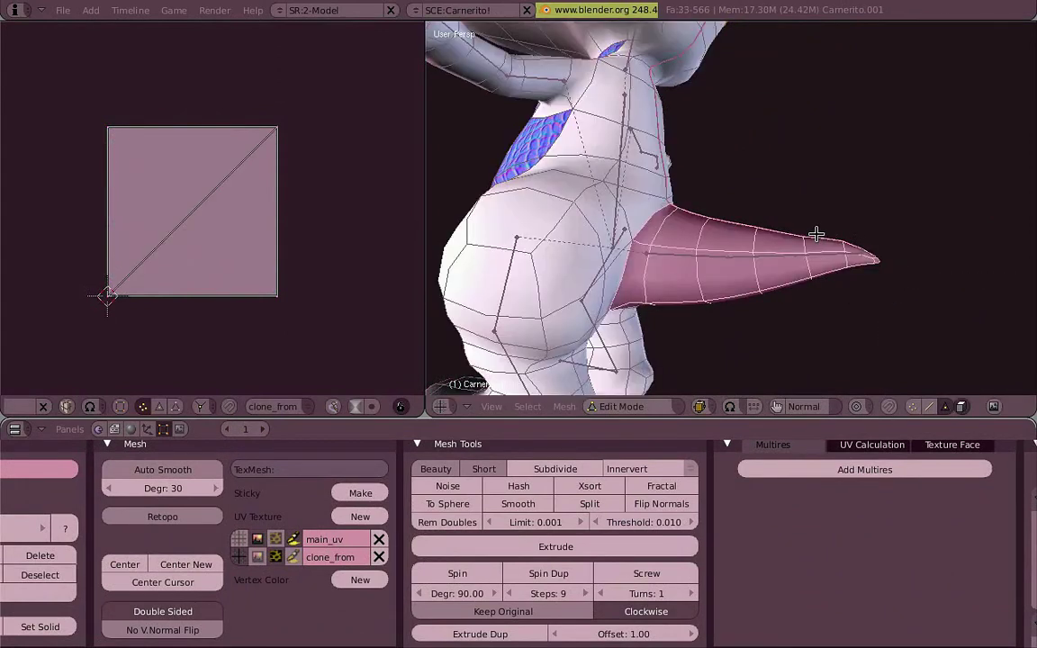
{"action": "key", "text": "u"}
{"action": "left_click", "coordinate": [815, 234]}
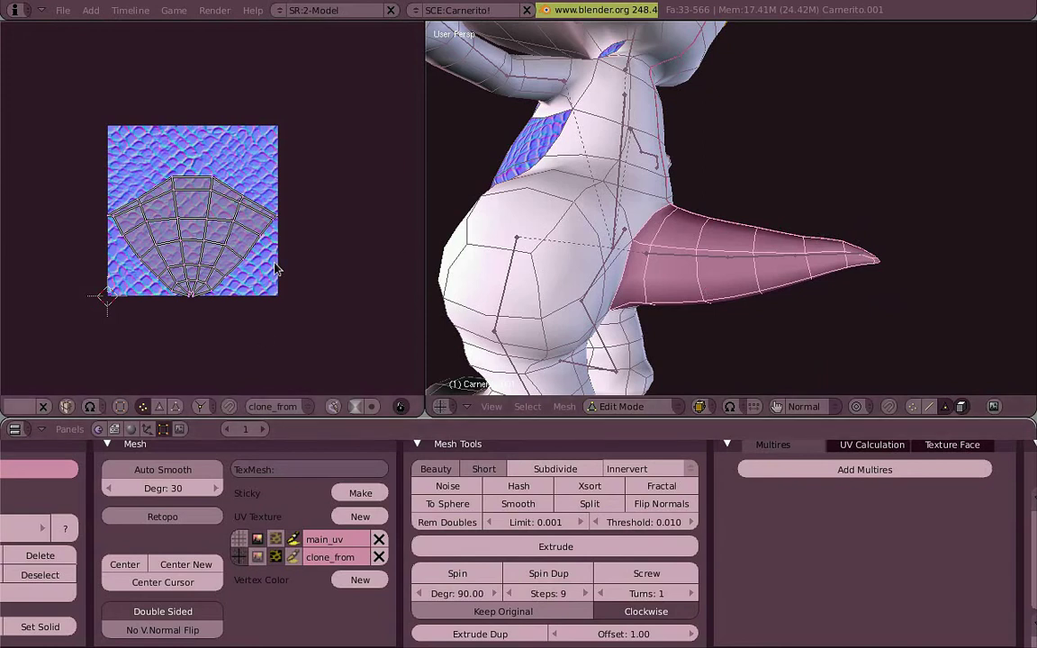
Step: Assign nmap_snaskin.png to the connected tail faces and start scaling their UVs
{"action": "right_click", "coordinate": [692, 246]}
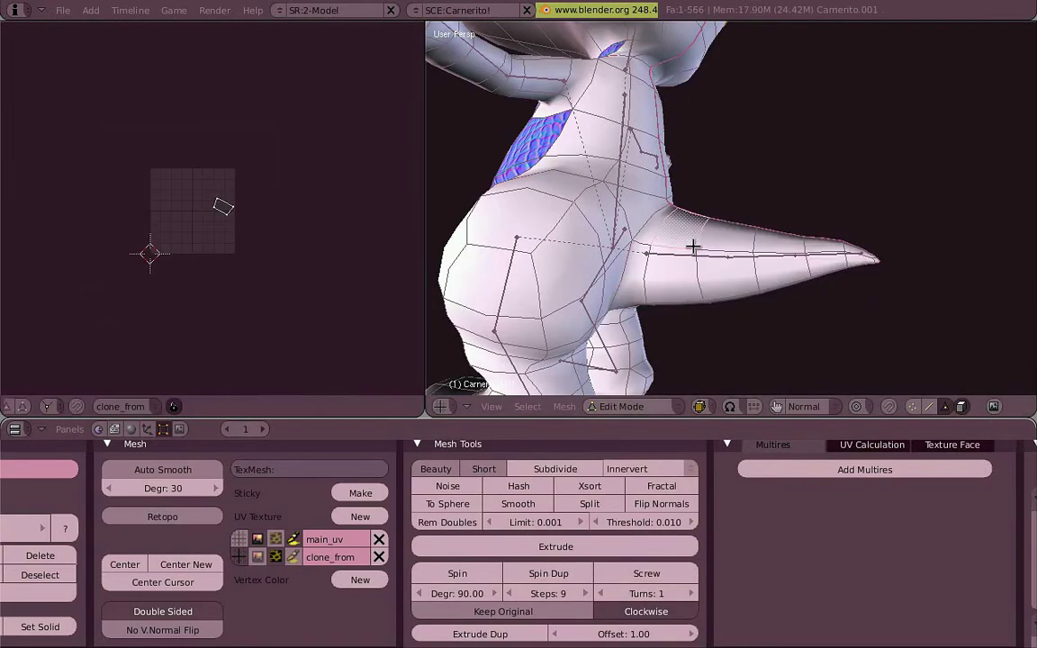
{"action": "key", "text": "l"}
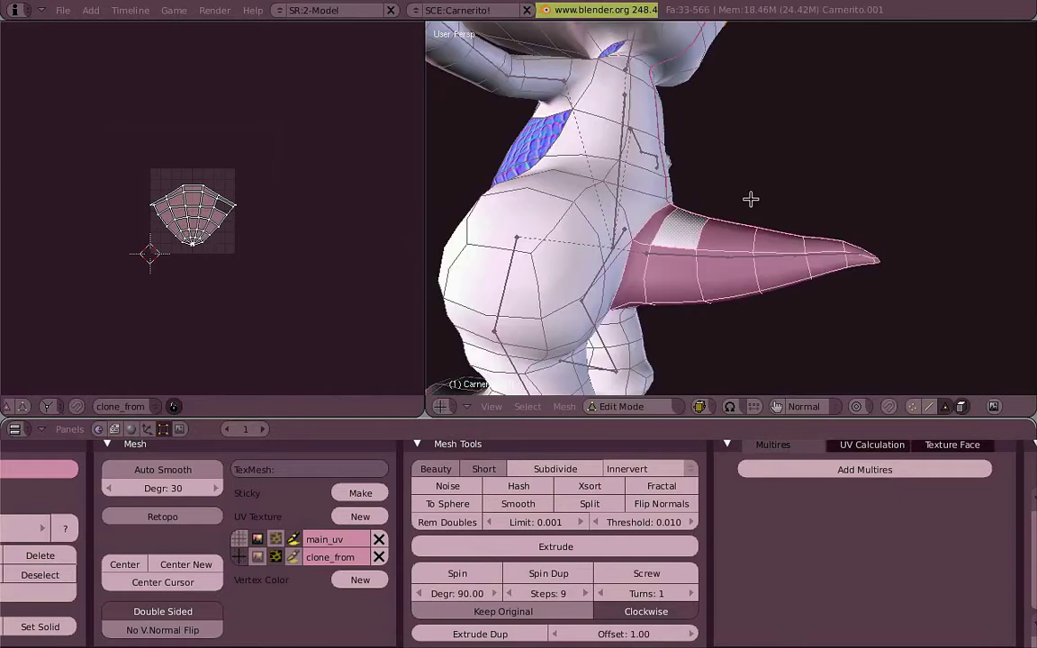
{"action": "scroll", "coordinate": [114, 410], "scroll_direction": "up", "scroll_amount": 5}
{"action": "left_click", "coordinate": [200, 406]}
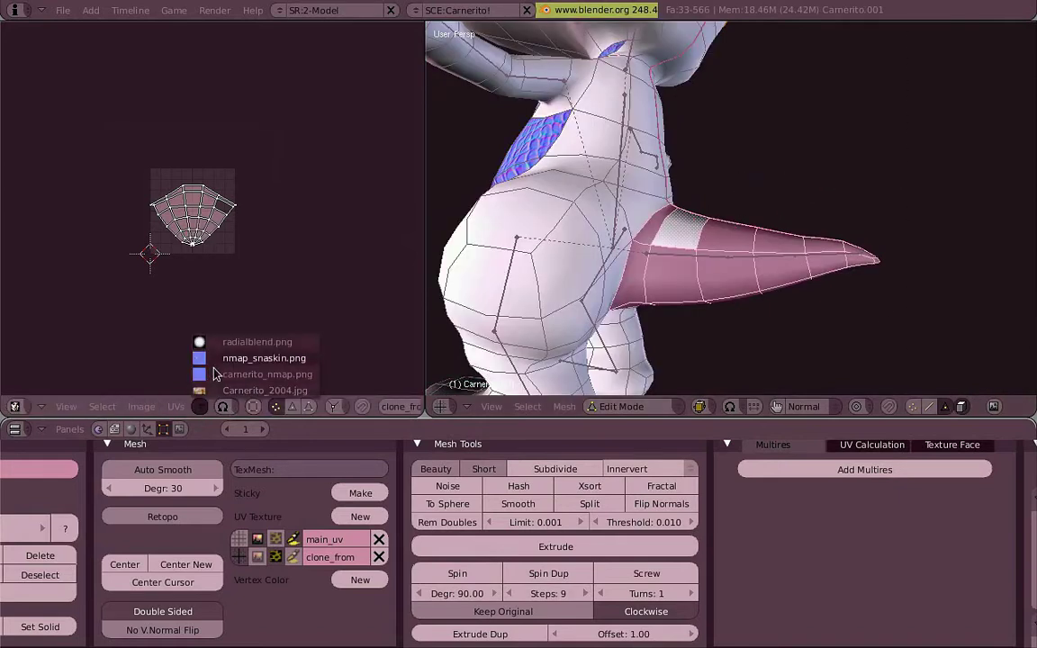
{"action": "left_click", "coordinate": [214, 375]}
{"action": "key", "text": "s"}
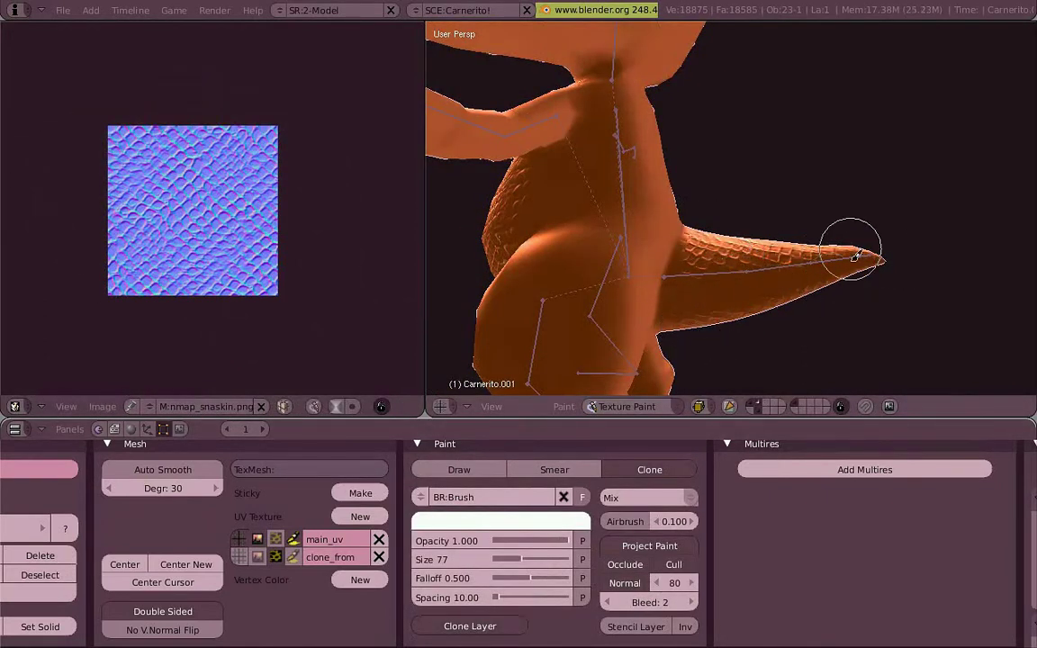
Step: Clone-paint scales along the tail, viewing it from behind and below
{"action": "mouse_move", "coordinate": [858, 256]}
{"action": "middle_mouse_down"}
{"action": "mouse_move", "coordinate": [660, 300]}
{"action": "mouse_move", "coordinate": [605, 333]}
{"action": "middle_mouse_up"}
{"action": "mouse_move", "coordinate": [704, 273]}
{"action": "middle_mouse_down"}
{"action": "mouse_move", "coordinate": [653, 263]}
{"action": "mouse_move", "coordinate": [697, 231]}
{"action": "mouse_move", "coordinate": [821, 273]}
{"action": "middle_mouse_up"}
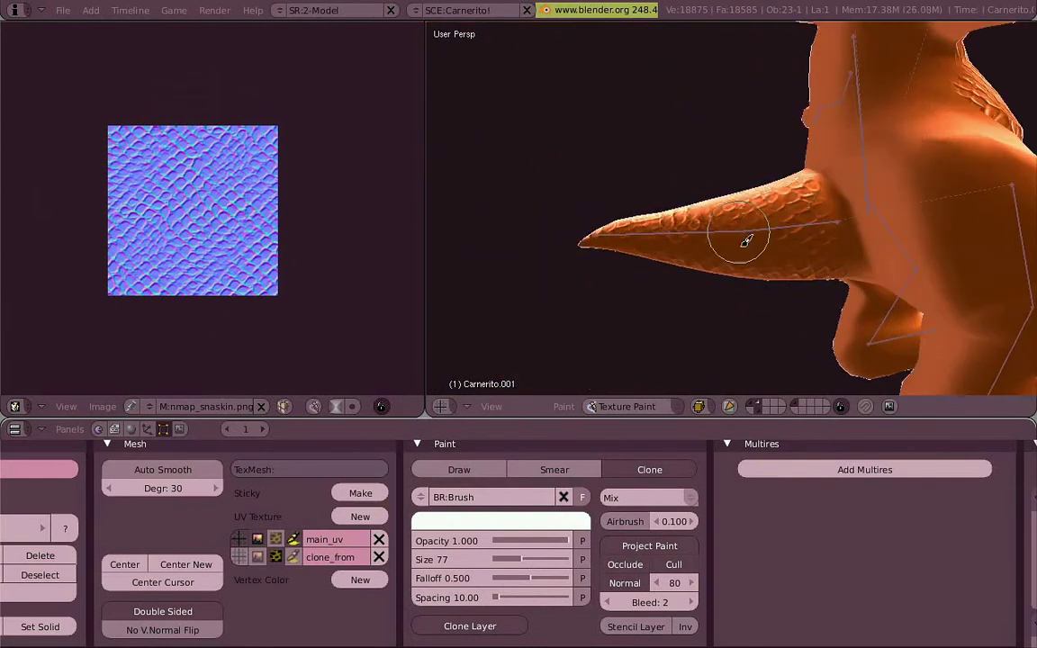
{"action": "middle_click_drag", "start_coordinate": [703, 223], "coordinate": [817, 220]}
{"action": "mouse_move", "coordinate": [825, 111]}
{"action": "middle_mouse_down"}
{"action": "mouse_move", "coordinate": [695, 174]}
{"action": "mouse_move", "coordinate": [746, 232]}
{"action": "mouse_move", "coordinate": [711, 210]}
{"action": "middle_mouse_up"}
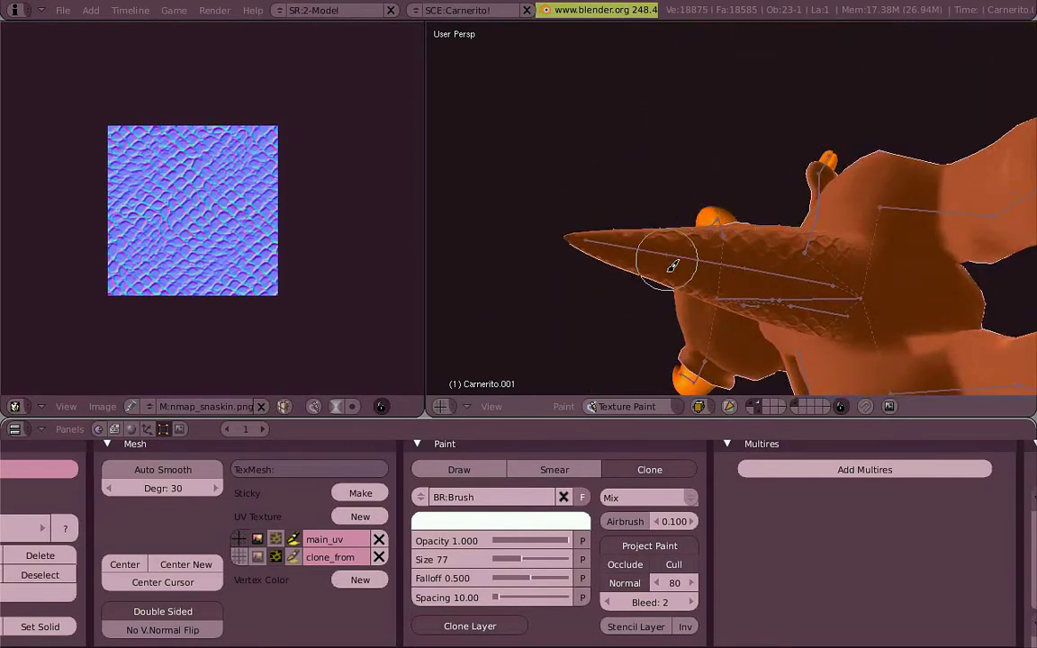
{"action": "mouse_move", "coordinate": [673, 265]}
{"action": "middle_mouse_down"}
{"action": "mouse_move", "coordinate": [702, 234]}
{"action": "mouse_move", "coordinate": [768, 303]}
{"action": "mouse_move", "coordinate": [753, 186]}
{"action": "mouse_move", "coordinate": [822, 262]}
{"action": "mouse_move", "coordinate": [699, 158]}
{"action": "mouse_move", "coordinate": [684, 200]}
{"action": "middle_mouse_up"}
Step: Shrink the tail's UV fan and move it lower on the nmap_snaskin image
{"action": "key", "text": "Tab"}
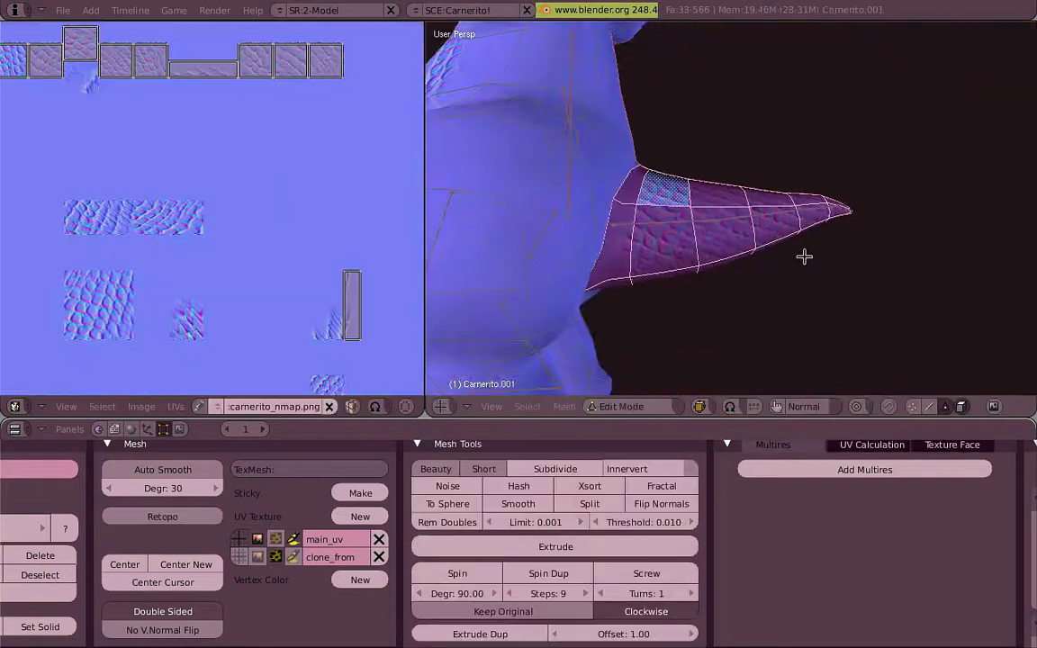
{"action": "key", "text": "s"}
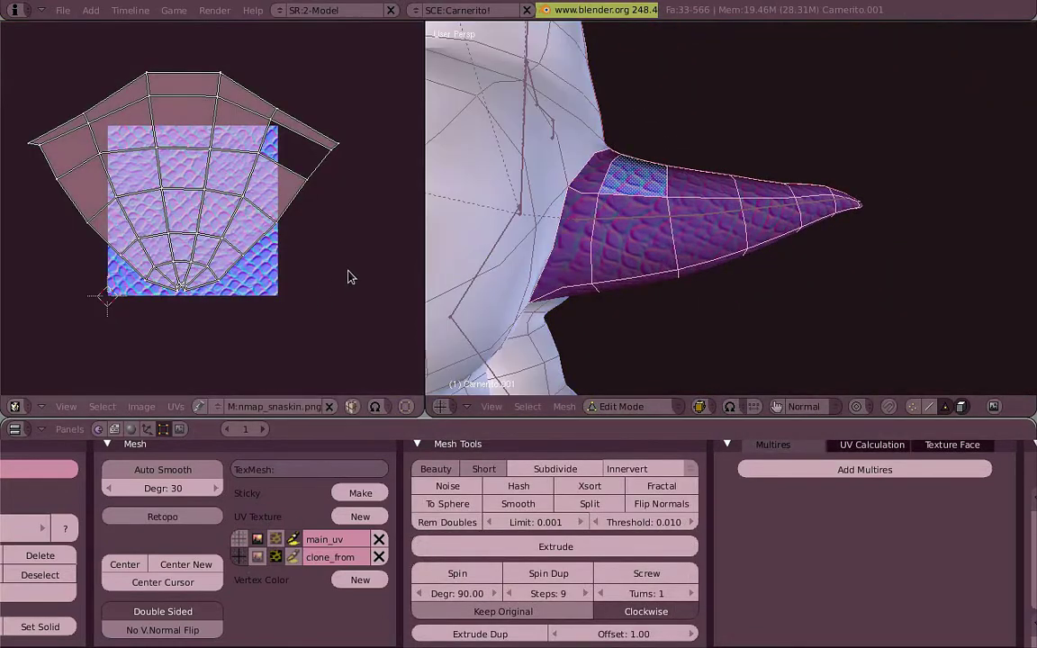
{"action": "left_click", "coordinate": [293, 234]}
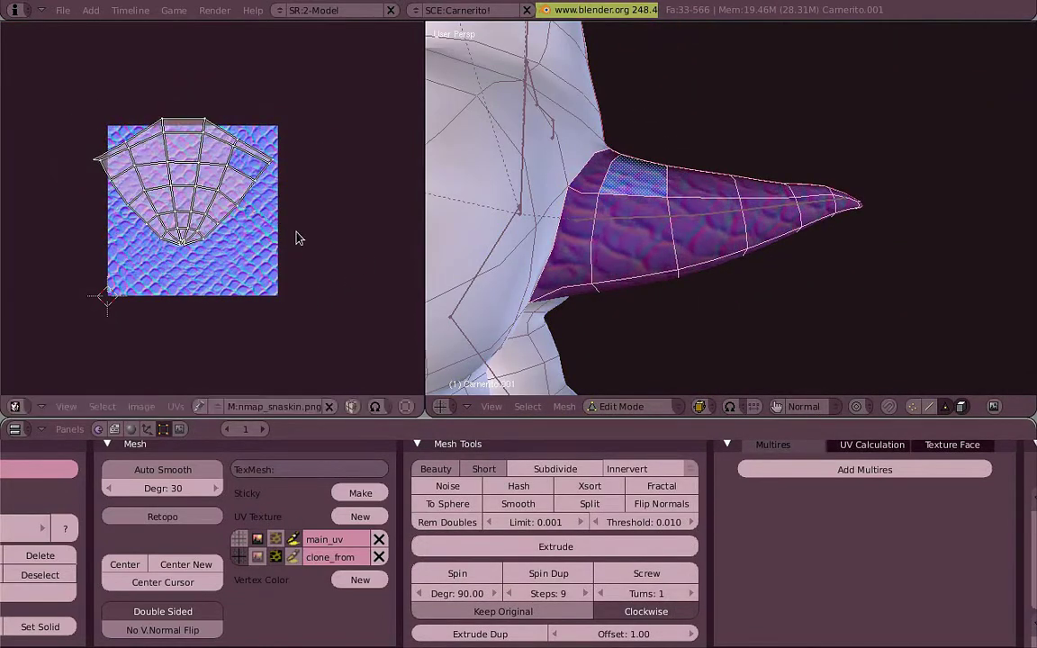
{"action": "key", "text": "g"}
{"action": "left_click", "coordinate": [306, 268]}
{"action": "middle_click_drag", "start_coordinate": [667, 298], "coordinate": [753, 311]}
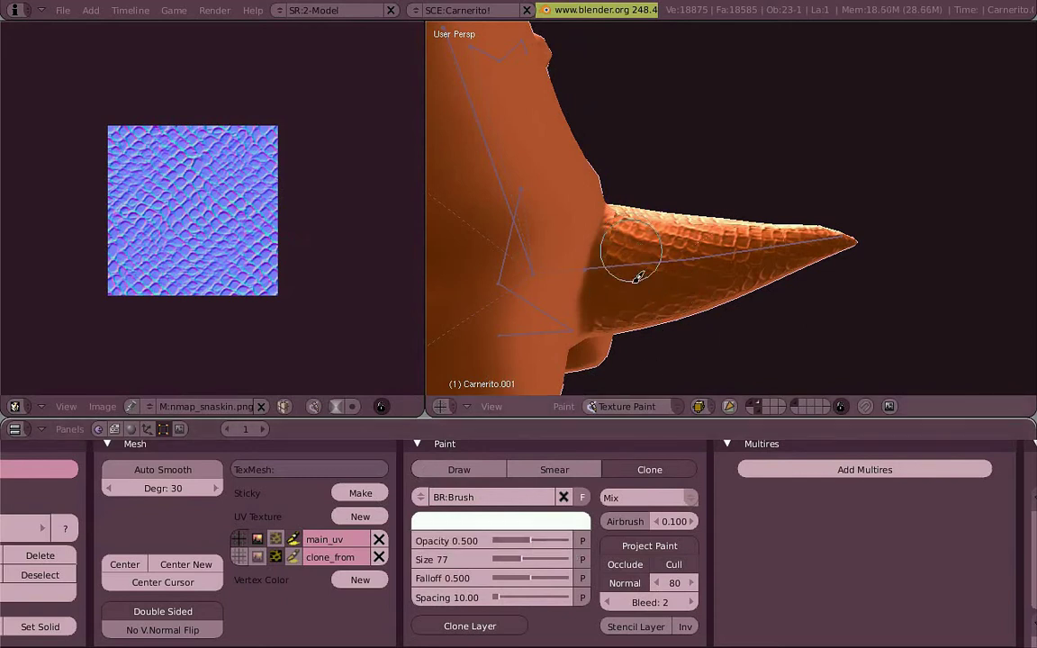
Step: Paint more tail scales with clone opacity at 0.723, 1.000, then 0.700
{"action": "mouse_move", "coordinate": [630, 348]}
{"action": "middle_mouse_down"}
{"action": "mouse_move", "coordinate": [803, 354]}
{"action": "mouse_move", "coordinate": [620, 143]}
{"action": "middle_mouse_up"}
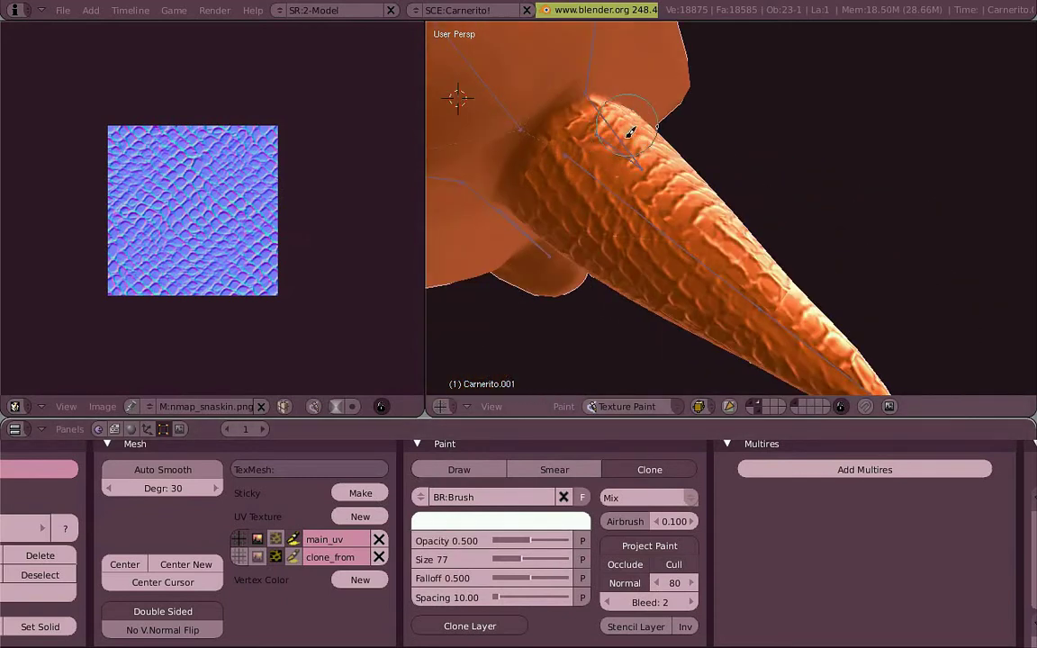
{"action": "middle_click_drag", "start_coordinate": [565, 230], "coordinate": [611, 196]}
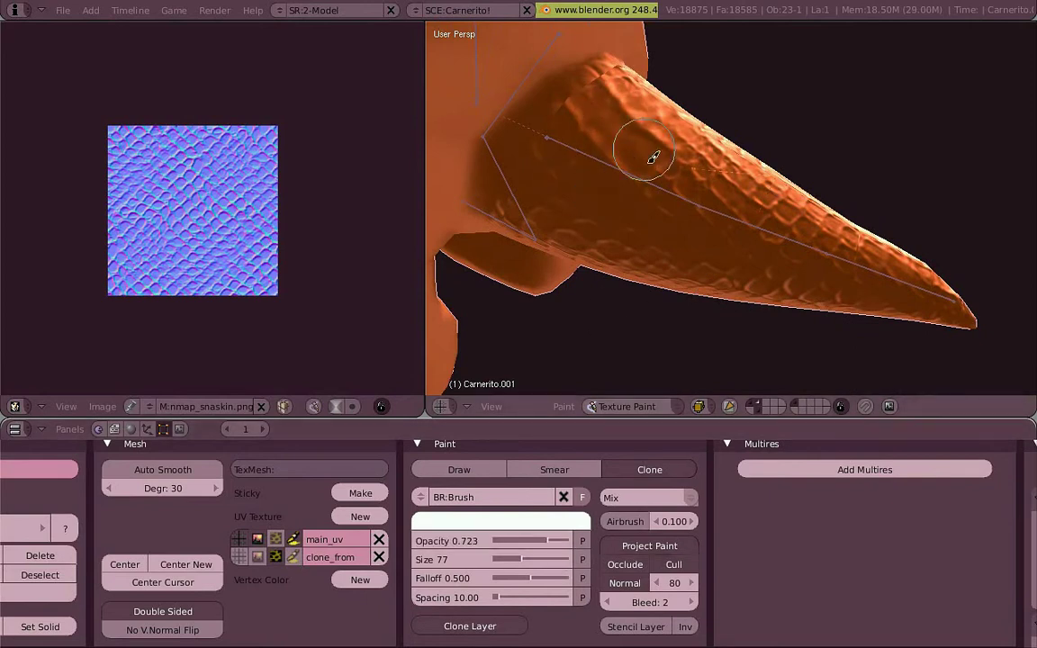
{"action": "middle_click_drag", "start_coordinate": [815, 343], "coordinate": [718, 194]}
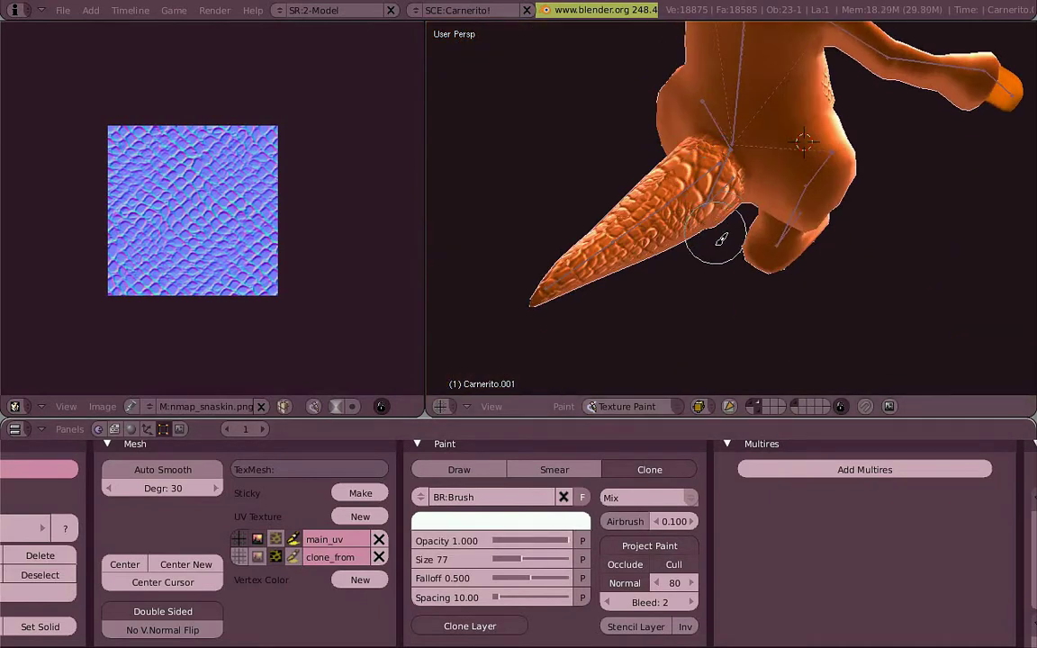
{"action": "mouse_move", "coordinate": [721, 240]}
{"action": "middle_mouse_down"}
{"action": "mouse_move", "coordinate": [660, 260]}
{"action": "mouse_move", "coordinate": [660, 210]}
{"action": "middle_mouse_up"}
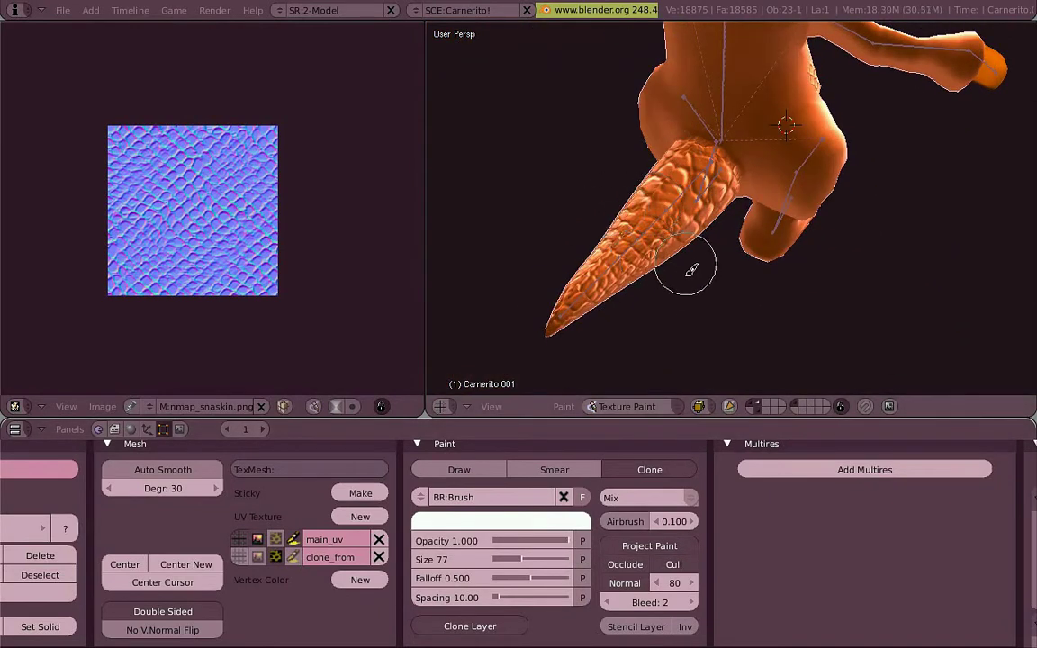
{"action": "mouse_move", "coordinate": [653, 250]}
{"action": "middle_mouse_down"}
{"action": "mouse_move", "coordinate": [724, 257]}
{"action": "mouse_move", "coordinate": [821, 293]}
{"action": "mouse_move", "coordinate": [764, 202]}
{"action": "mouse_move", "coordinate": [904, 287]}
{"action": "mouse_move", "coordinate": [826, 261]}
{"action": "mouse_move", "coordinate": [789, 291]}
{"action": "mouse_move", "coordinate": [878, 287]}
{"action": "mouse_move", "coordinate": [887, 245]}
{"action": "mouse_move", "coordinate": [734, 278]}
{"action": "mouse_move", "coordinate": [717, 271]}
{"action": "middle_mouse_up"}
Step: Return to Edit Mode and select the leg faces
{"action": "key", "text": "Tab"}
{"action": "right_click", "coordinate": [631, 270]}
{"action": "mouse_move", "coordinate": [631, 270]}
{"action": "middle_mouse_down"}
{"action": "mouse_move", "coordinate": [605, 273]}
{"action": "mouse_move", "coordinate": [592, 247]}
{"action": "mouse_move", "coordinate": [630, 276]}
{"action": "mouse_move", "coordinate": [715, 282]}
{"action": "mouse_move", "coordinate": [757, 305]}
{"action": "mouse_move", "coordinate": [794, 224]}
{"action": "mouse_move", "coordinate": [681, 222]}
{"action": "middle_mouse_up"}
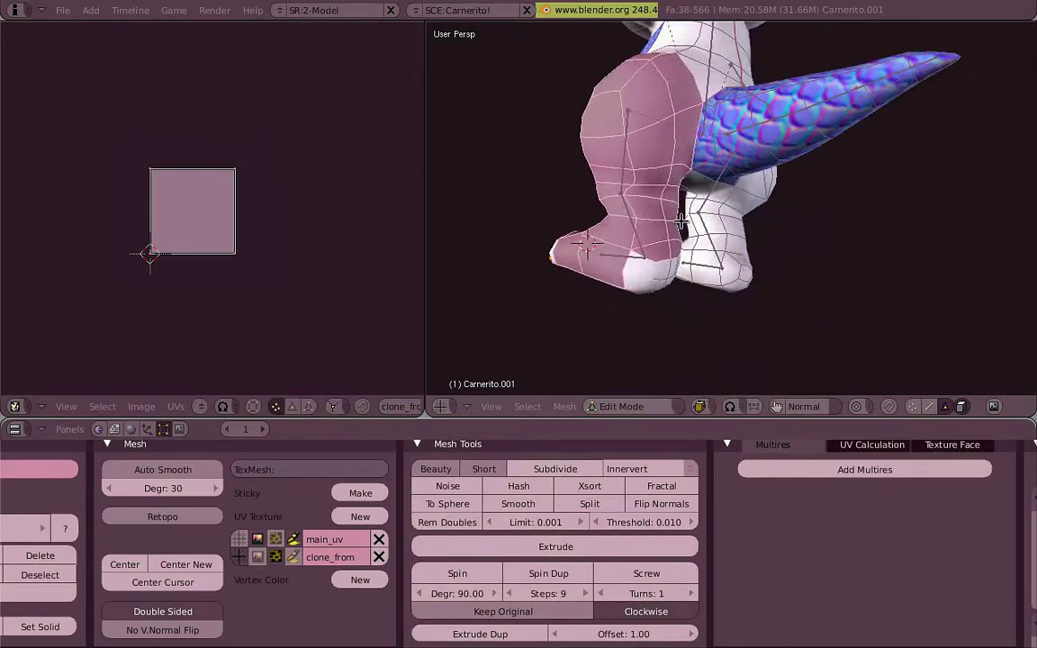
Step: Unwrap the leg onto nmap_snaskin.png, then enlarge and rotate all its UVs
{"action": "key", "text": "u"}
{"action": "left_click", "coordinate": [681, 222]}
{"action": "left_click", "coordinate": [200, 406]}
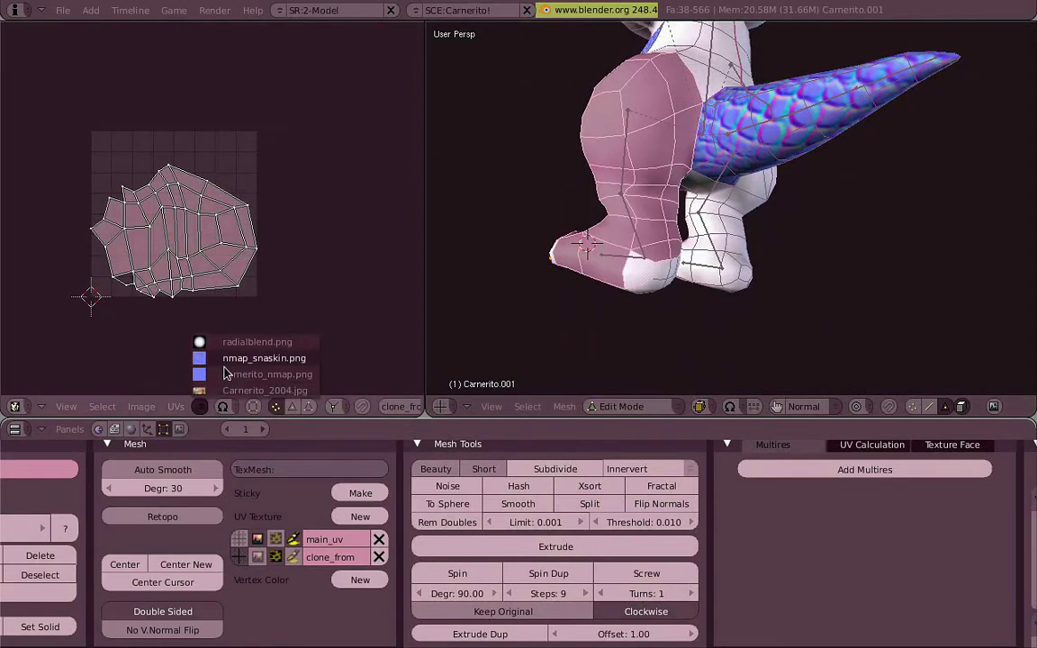
{"action": "left_click", "coordinate": [252, 352]}
{"action": "key", "text": "a"}
{"action": "key", "text": "s"}
{"action": "key", "text": "r"}
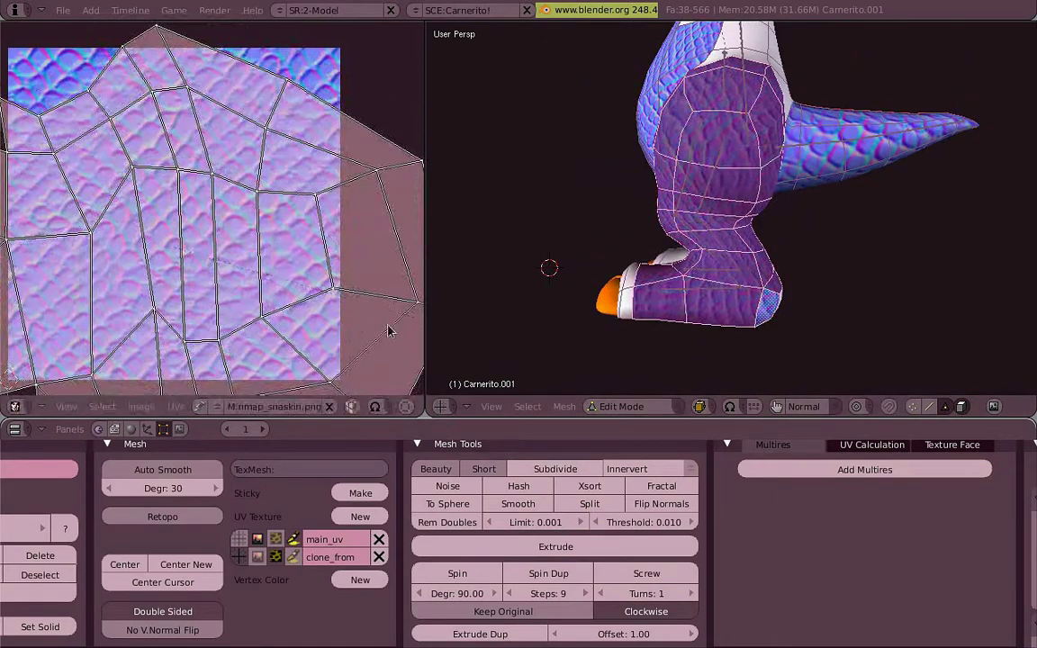
{"action": "left_click", "coordinate": [362, 219]}
{"action": "middle_click_drag", "start_coordinate": [878, 504], "coordinate": [253, 475]}
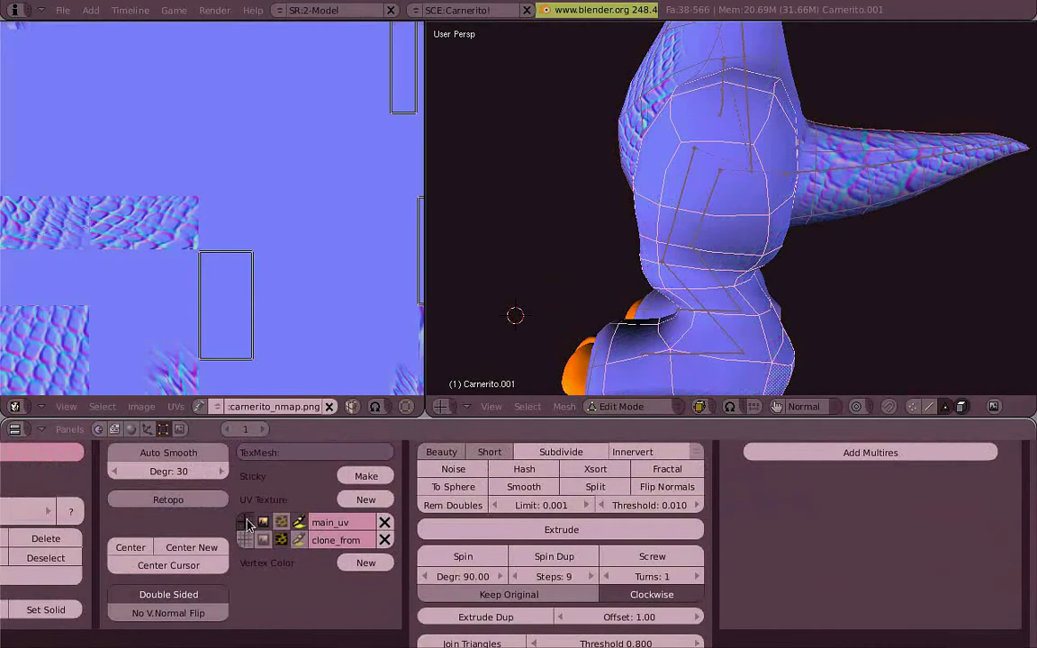
{"action": "middle_click_drag", "start_coordinate": [247, 525], "coordinate": [261, 558], "text": "ctrl"}
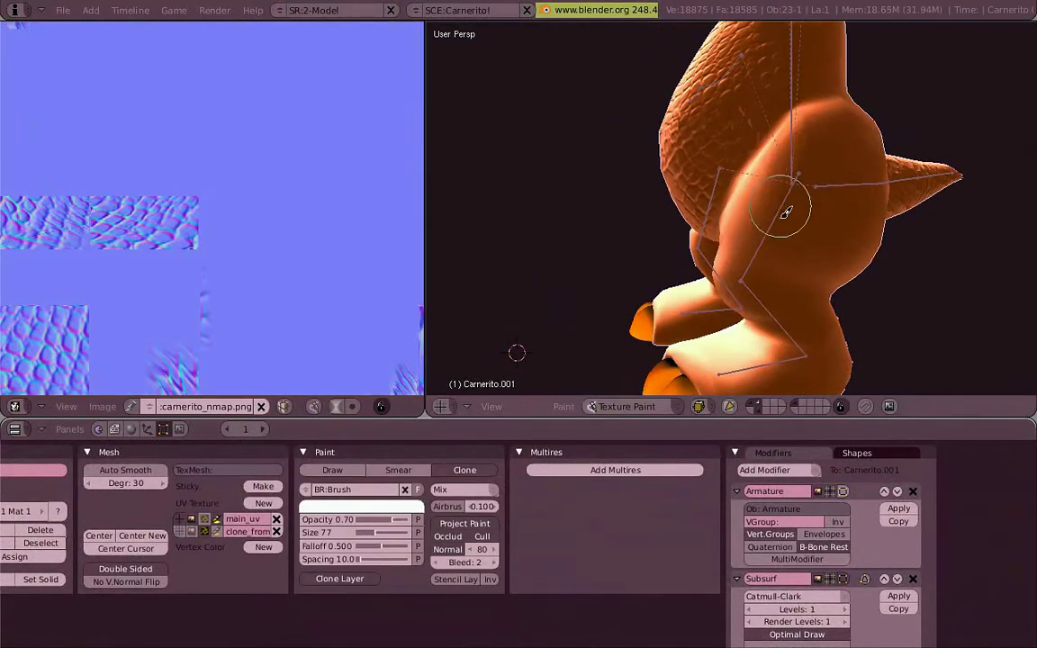
Step: Paint scales on the tail and legs, then reload the normal map image
{"action": "mouse_move", "coordinate": [769, 282]}
{"action": "middle_mouse_down"}
{"action": "mouse_move", "coordinate": [818, 181]}
{"action": "mouse_move", "coordinate": [660, 239]}
{"action": "middle_mouse_up"}
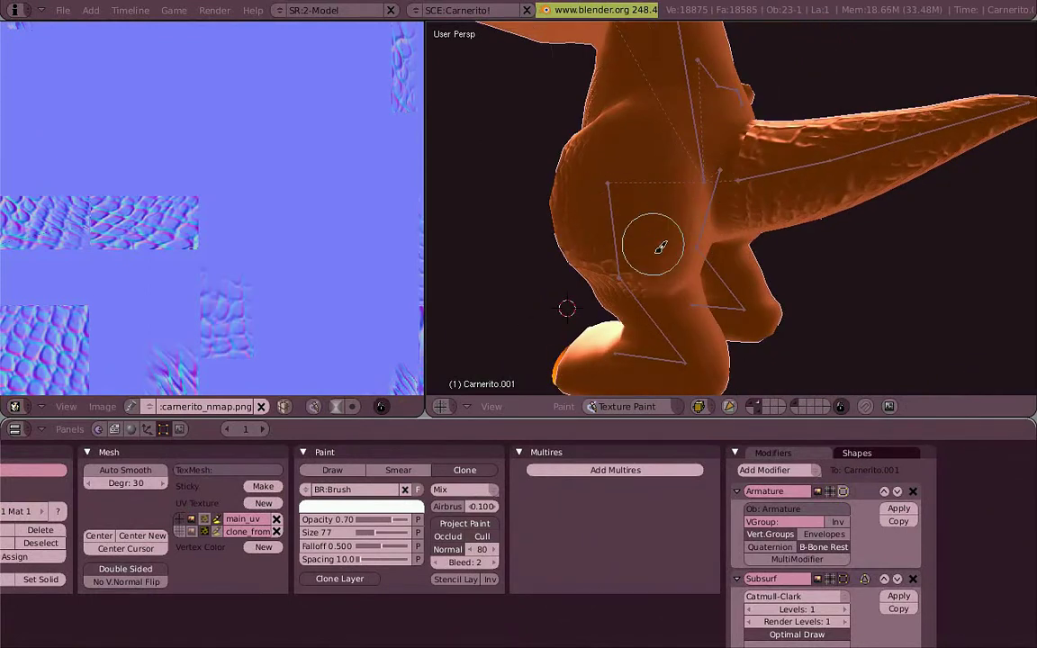
{"action": "key", "text": "ctrl+Up"}
{"action": "middle_click_drag", "start_coordinate": [444, 353], "coordinate": [314, 385]}
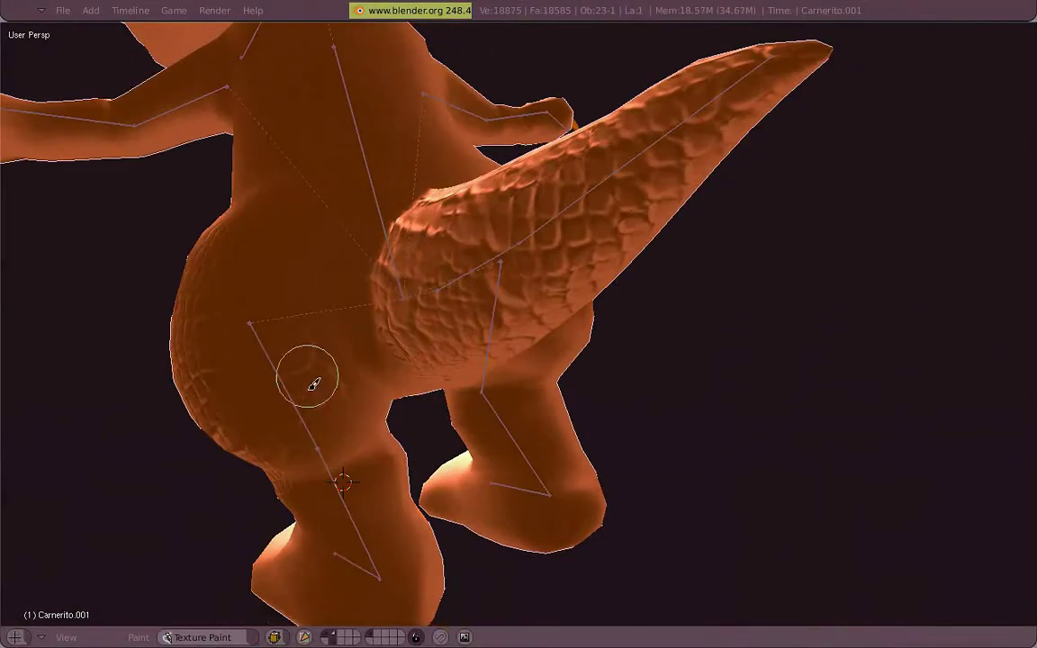
{"action": "mouse_move", "coordinate": [370, 488]}
{"action": "middle_mouse_down"}
{"action": "mouse_move", "coordinate": [532, 229]}
{"action": "mouse_move", "coordinate": [590, 443]}
{"action": "middle_mouse_up"}
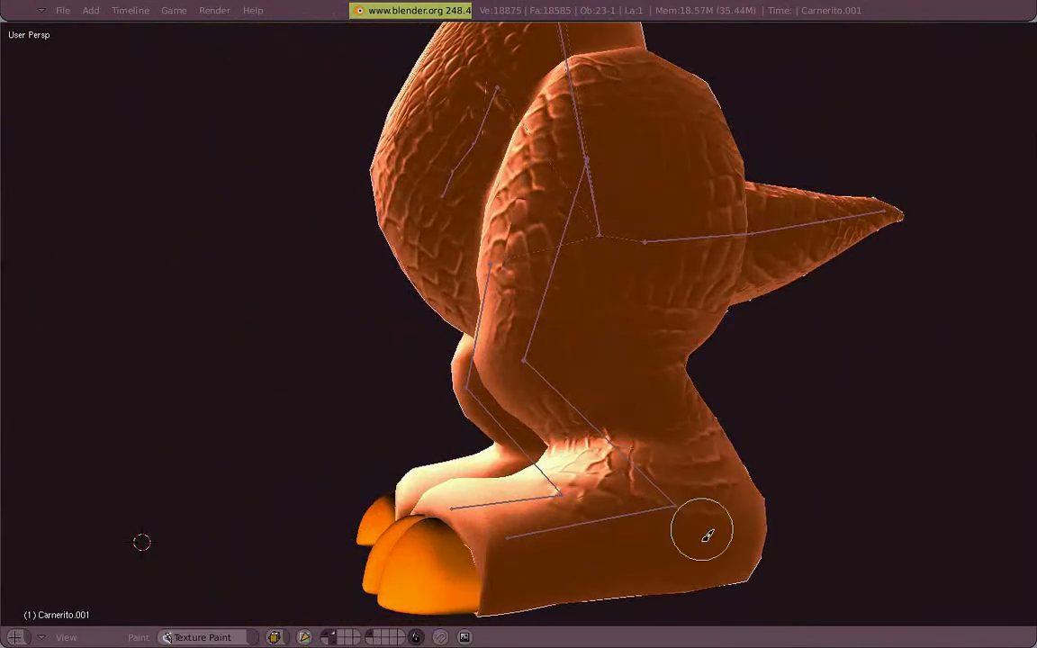
{"action": "mouse_move", "coordinate": [708, 536]}
{"action": "middle_mouse_down"}
{"action": "mouse_move", "coordinate": [737, 423]}
{"action": "mouse_move", "coordinate": [690, 398]}
{"action": "mouse_move", "coordinate": [591, 423]}
{"action": "mouse_move", "coordinate": [543, 349]}
{"action": "mouse_move", "coordinate": [494, 360]}
{"action": "mouse_move", "coordinate": [575, 328]}
{"action": "mouse_move", "coordinate": [600, 372]}
{"action": "mouse_move", "coordinate": [521, 364]}
{"action": "mouse_move", "coordinate": [794, 370]}
{"action": "mouse_move", "coordinate": [505, 490]}
{"action": "middle_mouse_up"}
{"action": "key", "text": "ctrl+Down"}
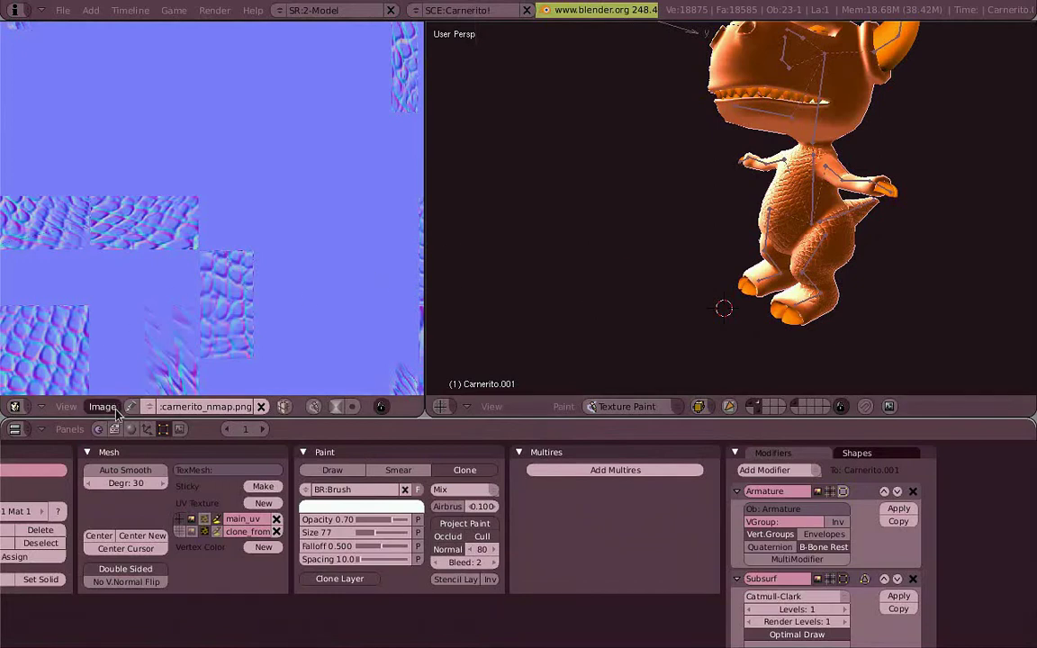
{"action": "left_click", "coordinate": [113, 408]}
{"action": "left_click", "coordinate": [144, 321]}
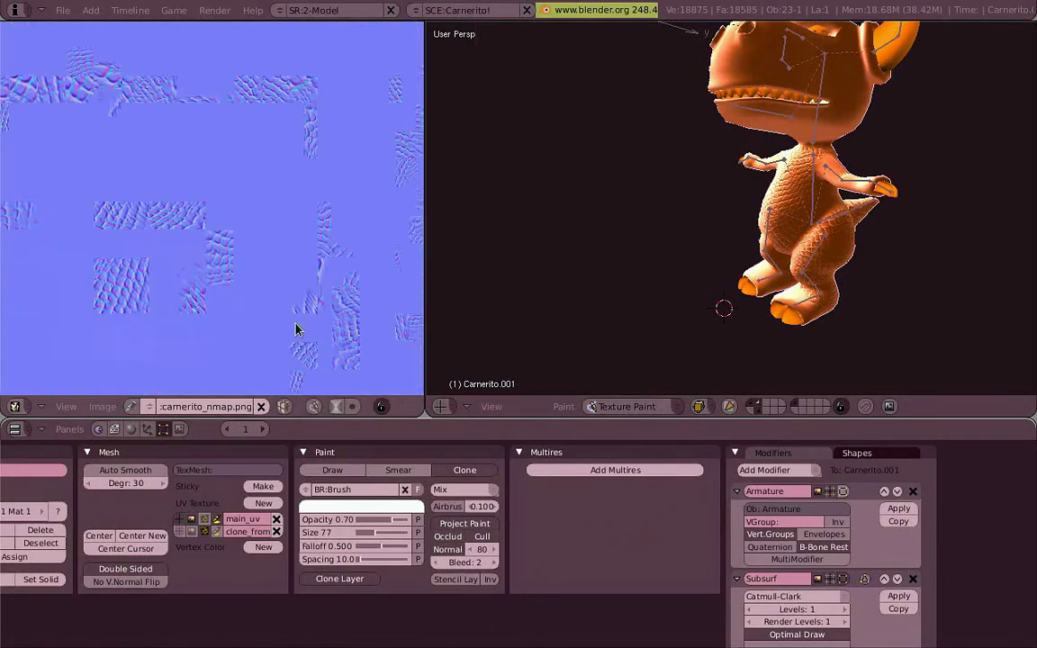
Step: Select all faces, view the character's back in Texture Paint, and return to Edit Mode
{"action": "middle_click_drag", "start_coordinate": [504, 297], "coordinate": [763, 231]}
{"action": "key", "text": "Tab"}
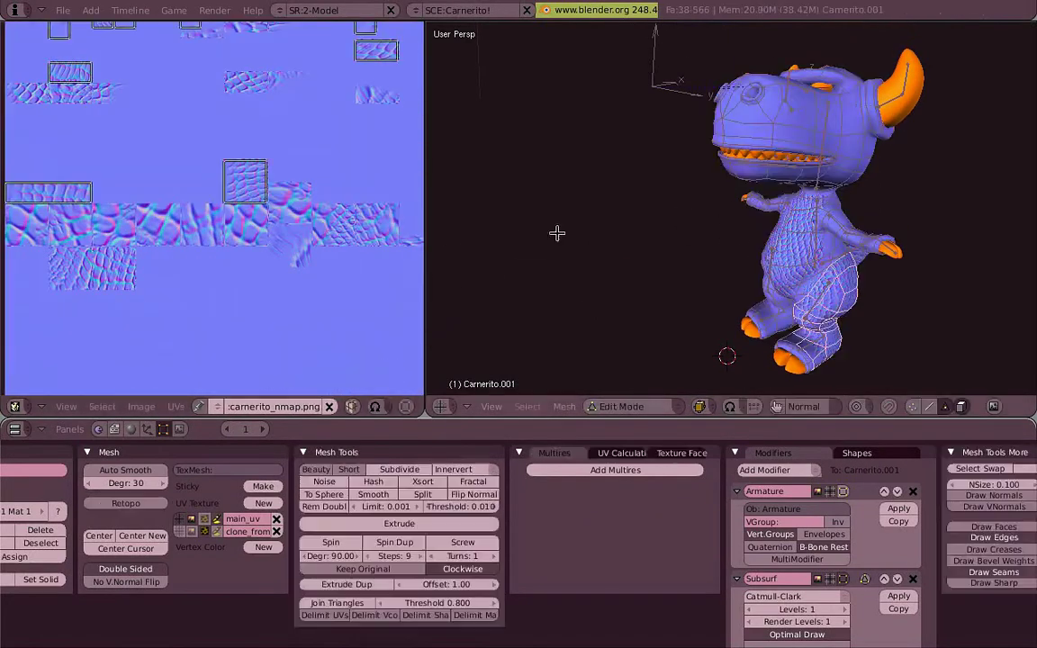
{"action": "key", "text": "a"}
{"action": "key", "text": "Tab"}
{"action": "middle_click_drag", "start_coordinate": [557, 234], "coordinate": [869, 273]}
{"action": "scroll", "coordinate": [803, 189], "scroll_direction": "up", "scroll_amount": 3}
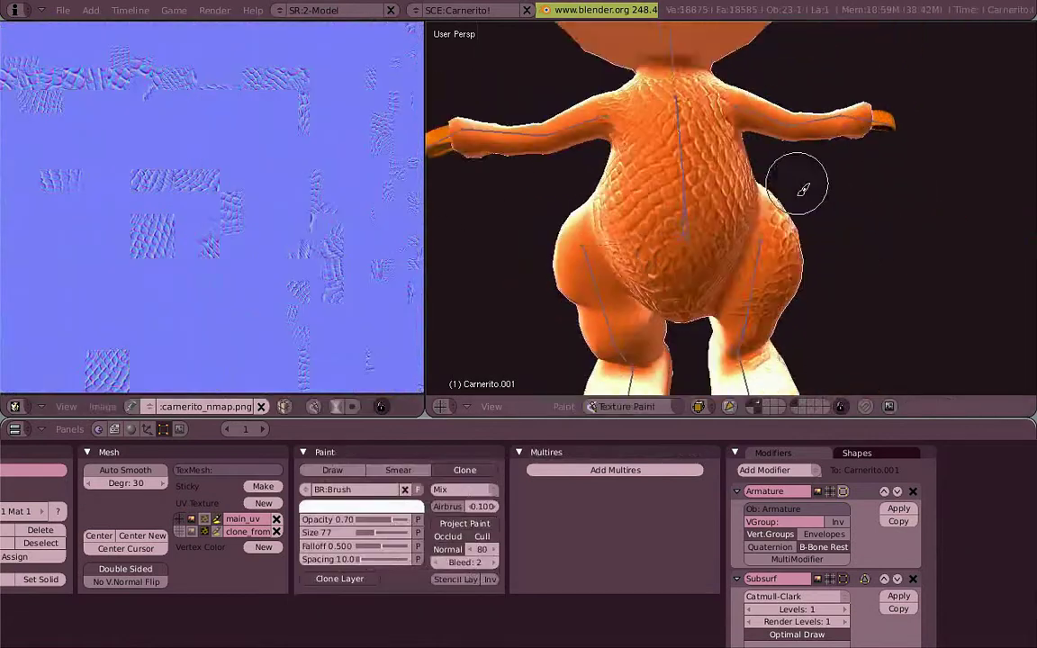
{"action": "mouse_move", "coordinate": [804, 189]}
{"action": "middle_mouse_down"}
{"action": "mouse_move", "coordinate": [880, 179]}
{"action": "mouse_move", "coordinate": [621, 360]}
{"action": "mouse_move", "coordinate": [633, 203]}
{"action": "middle_mouse_up"}
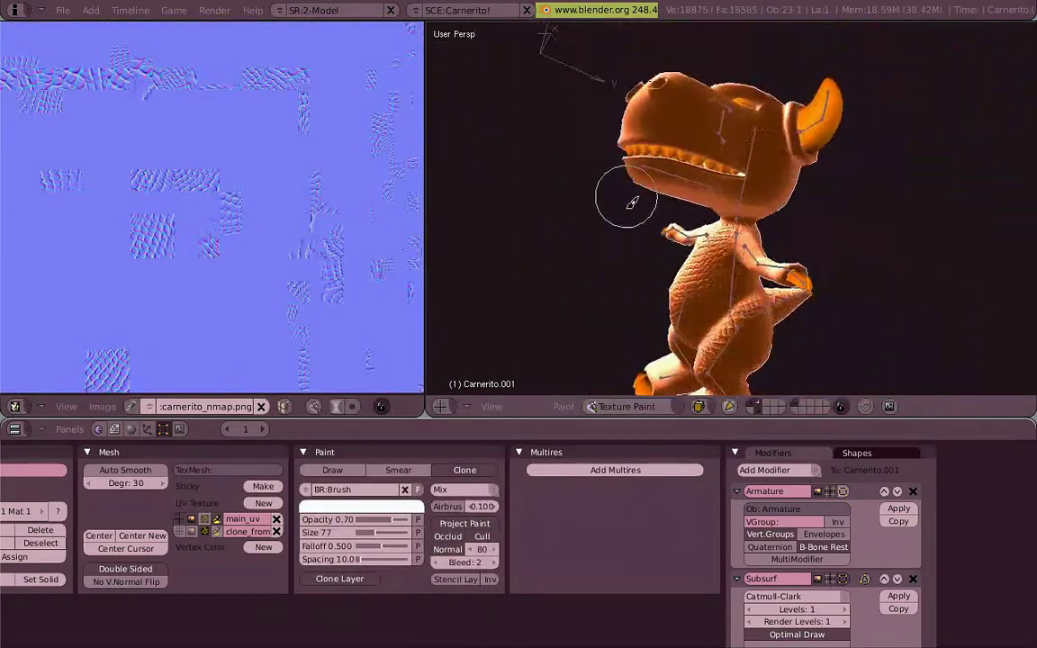
{"action": "key", "text": "Tab"}
{"action": "key", "text": "a"}
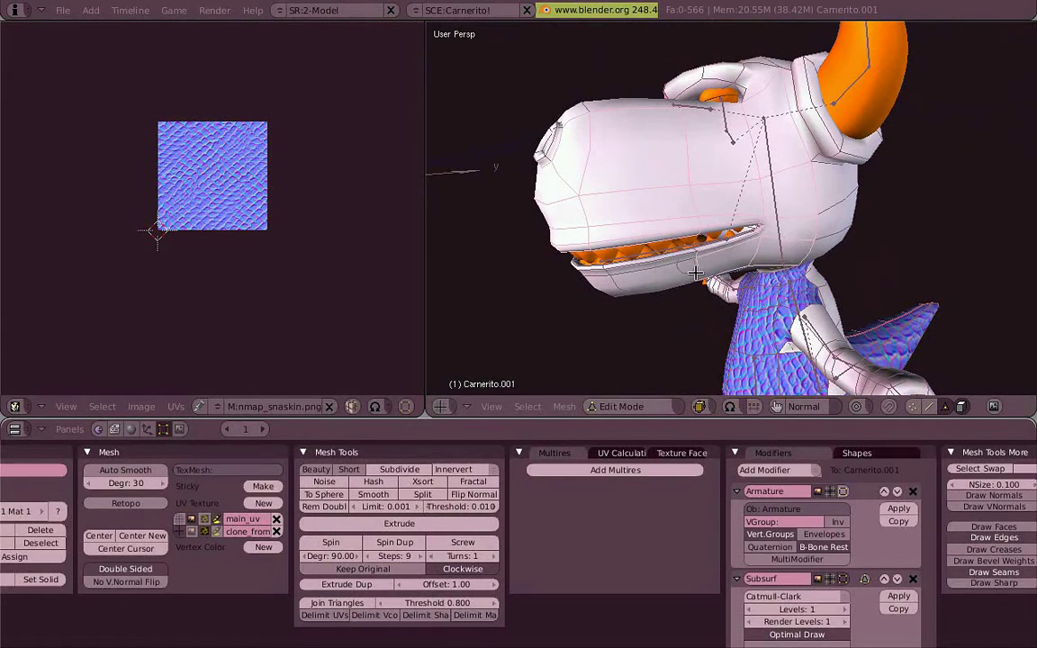
Step: Unwrap the head faces onto nmap_snaskin.png and scale their UVs with proportional editing
{"action": "middle_click_drag", "start_coordinate": [832, 192], "coordinate": [742, 163]}
{"action": "key", "text": "u"}
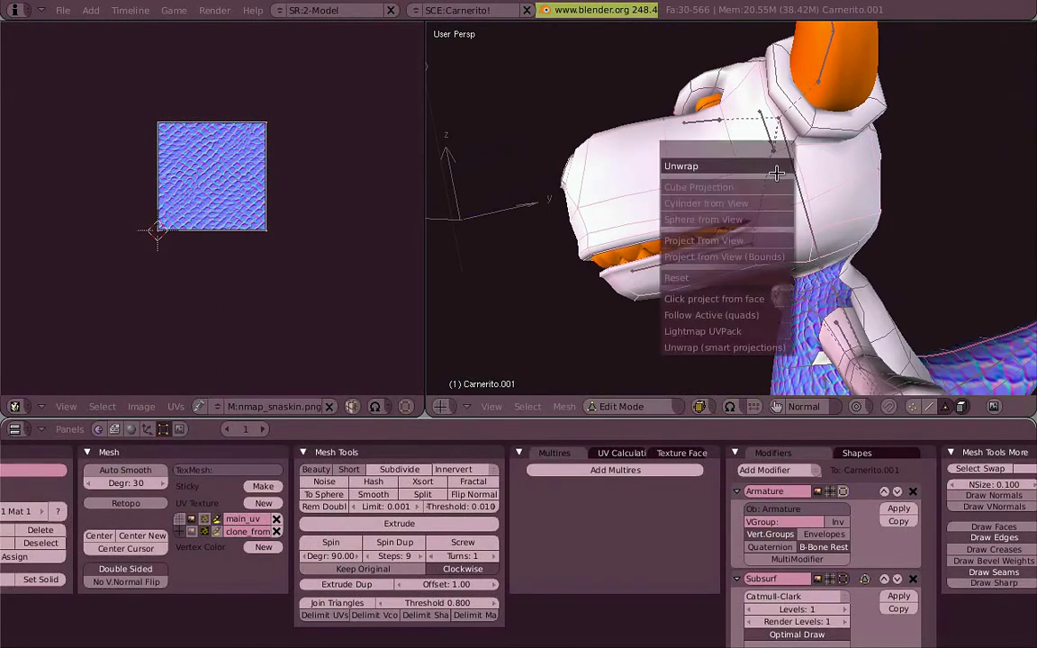
{"action": "left_click", "coordinate": [648, 153]}
{"action": "left_click", "coordinate": [199, 406]}
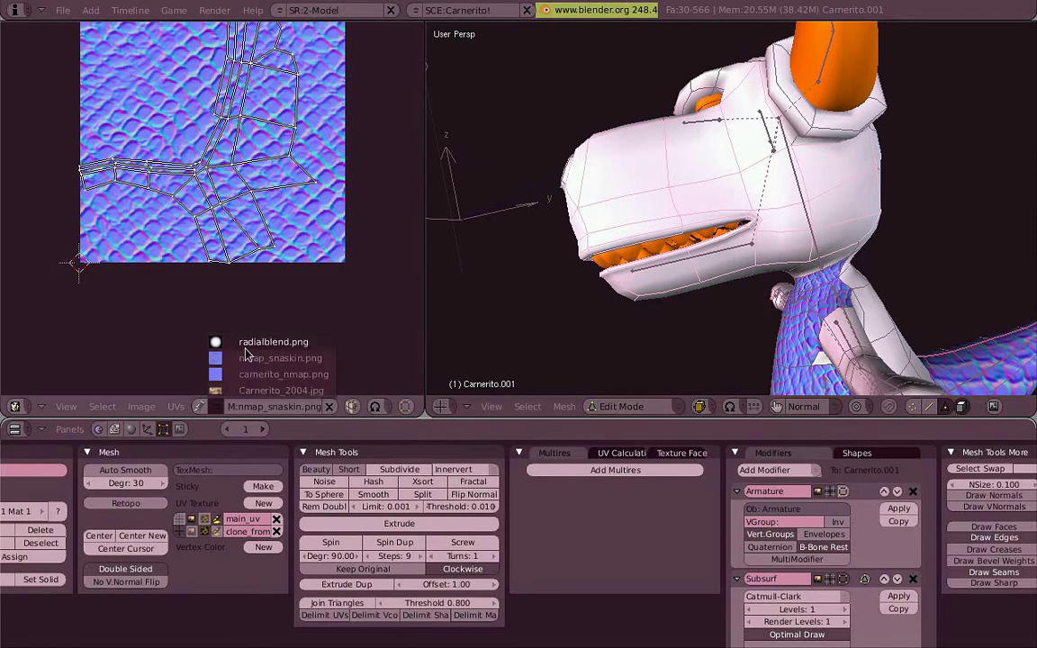
{"action": "left_click", "coordinate": [248, 361]}
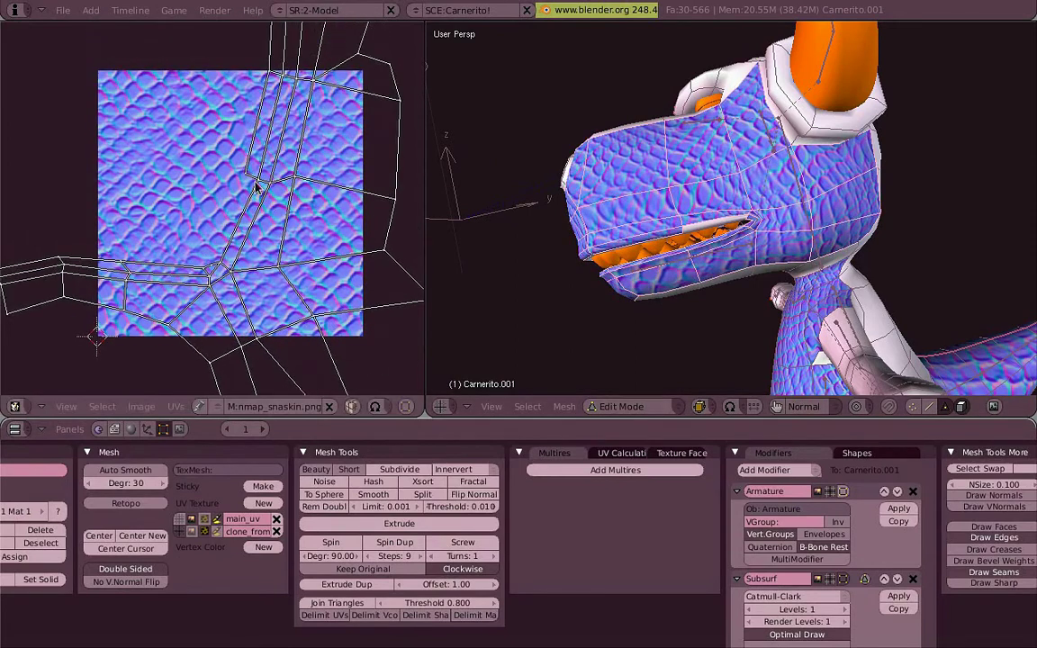
{"action": "middle_click_drag", "start_coordinate": [370, 125], "coordinate": [356, 184]}
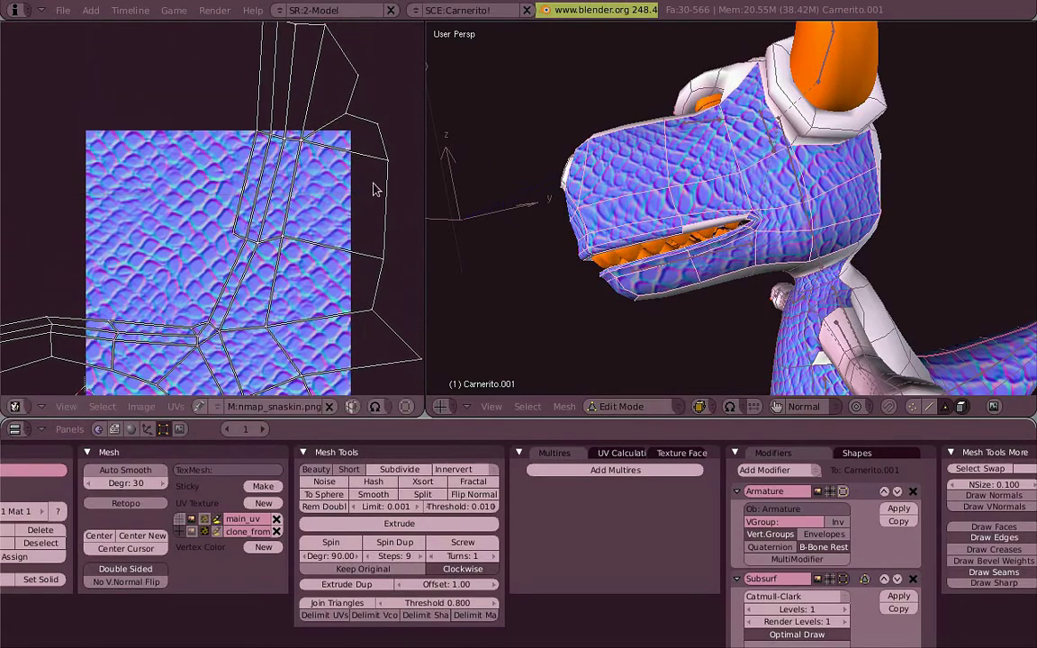
{"action": "scroll", "coordinate": [375, 189], "scroll_direction": "down", "scroll_amount": 2}
{"action": "key", "text": "s"}
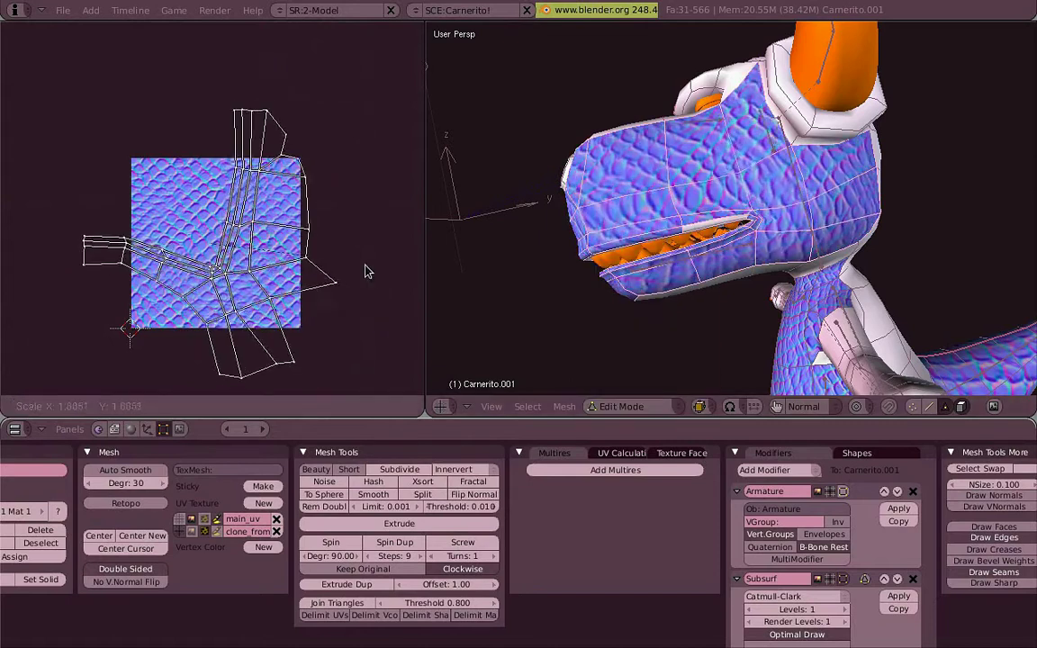
{"action": "key", "text": "o"}
{"action": "scroll", "coordinate": [270, 243], "scroll_direction": "up", "scroll_amount": 2}
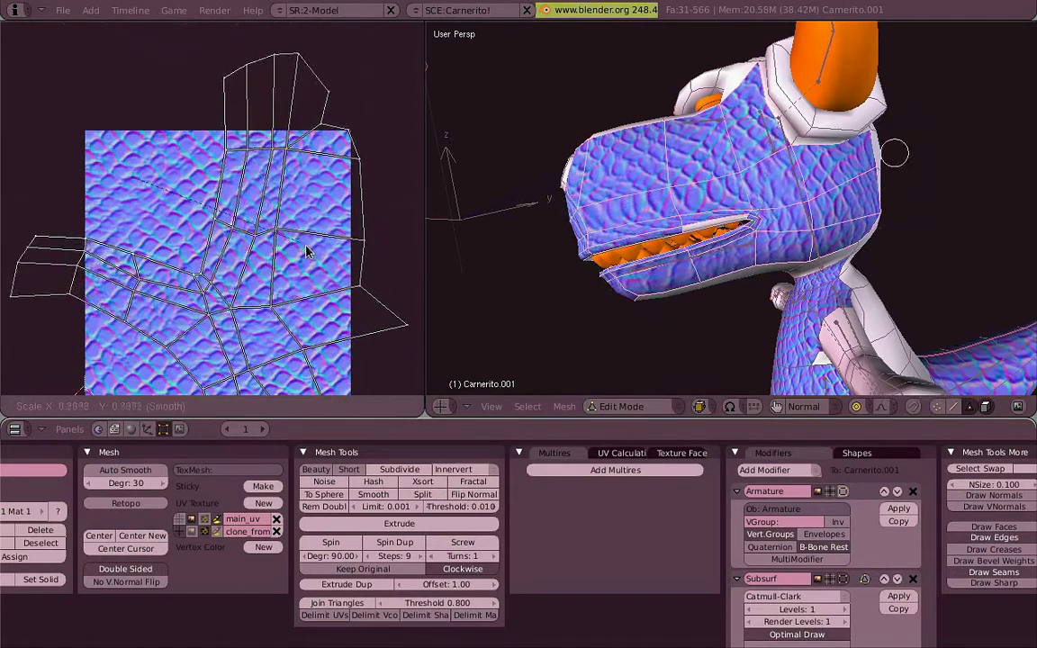
Step: Move the head UVs into place, paint and inspect the head, then return to Edit Mode
{"action": "key", "text": "g"}
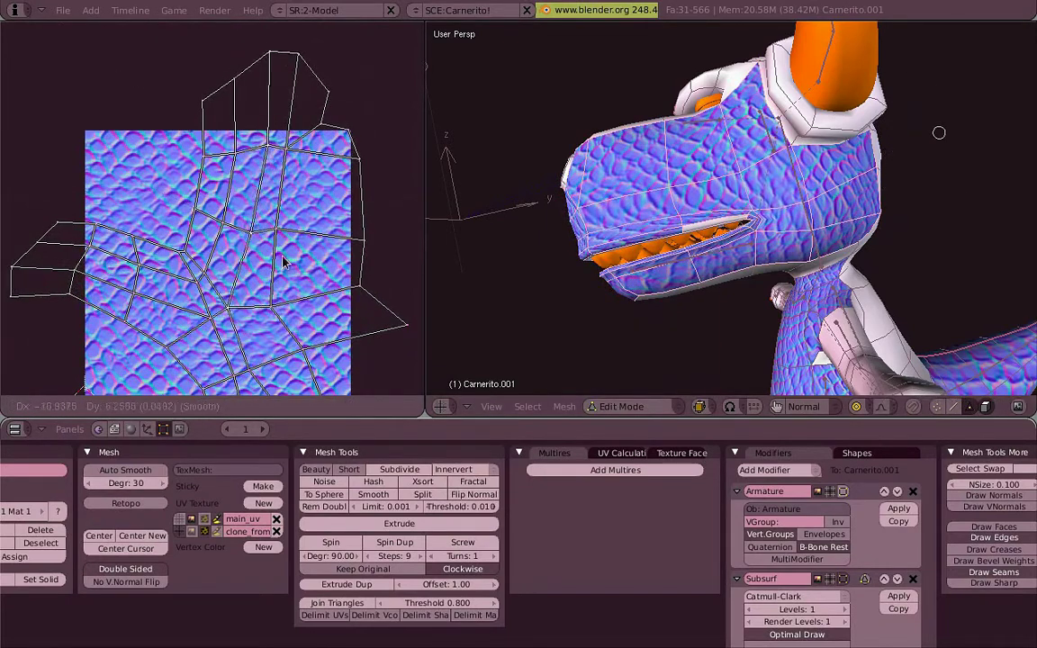
{"action": "left_click", "coordinate": [301, 162]}
{"action": "key", "text": "Tab"}
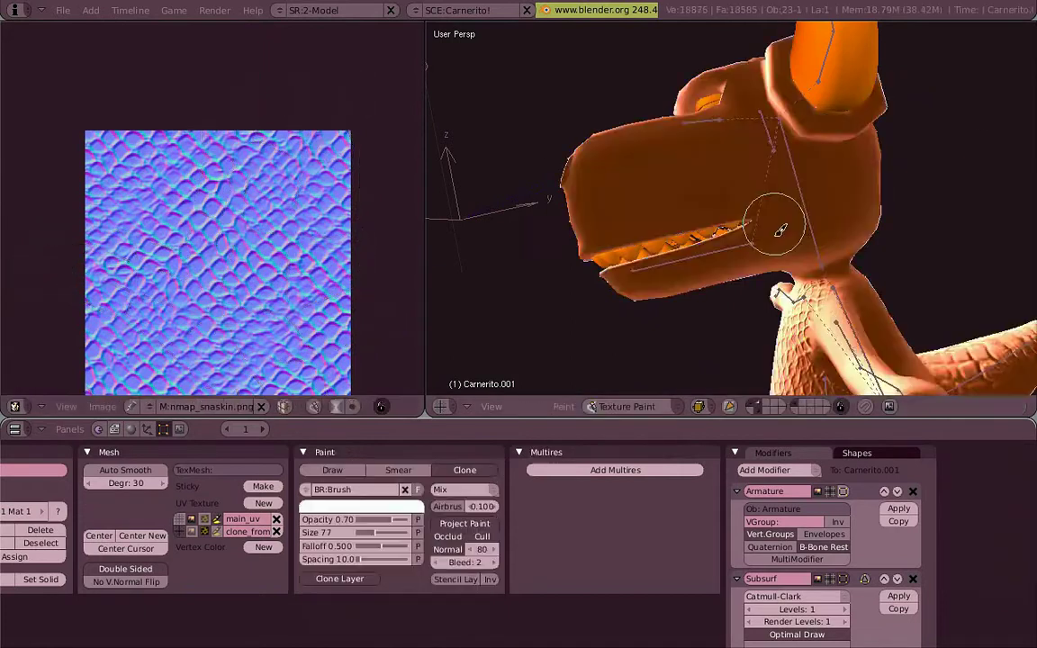
{"action": "middle_click_drag", "start_coordinate": [779, 230], "coordinate": [702, 194]}
{"action": "middle_click_drag", "start_coordinate": [664, 159], "coordinate": [750, 181]}
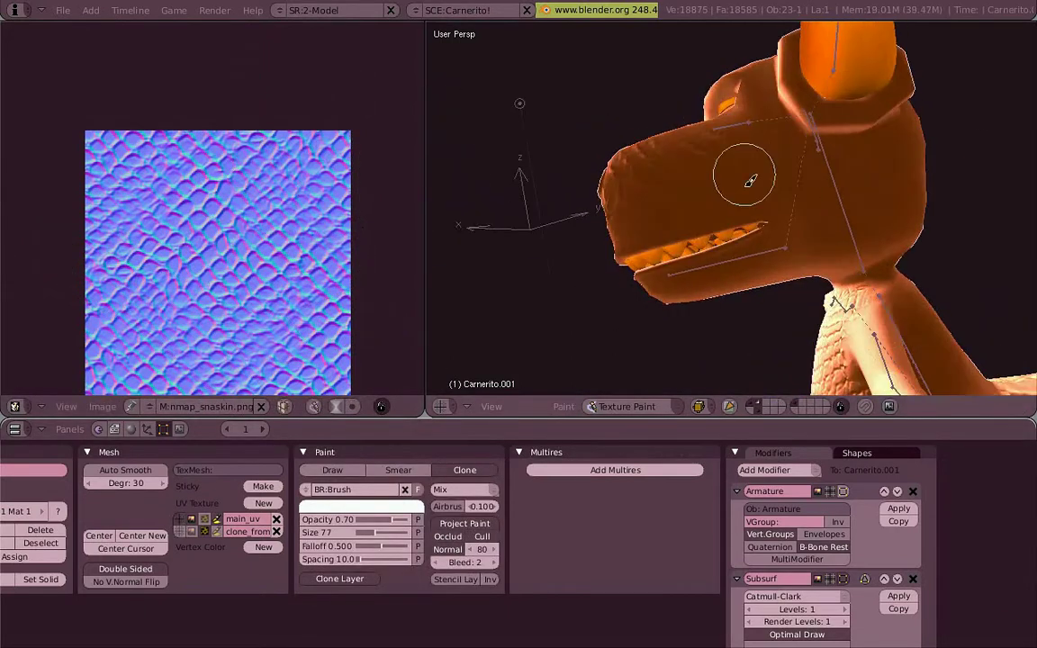
{"action": "mouse_move", "coordinate": [813, 239]}
{"action": "middle_mouse_down"}
{"action": "mouse_move", "coordinate": [672, 289]}
{"action": "mouse_move", "coordinate": [740, 224]}
{"action": "middle_mouse_up"}
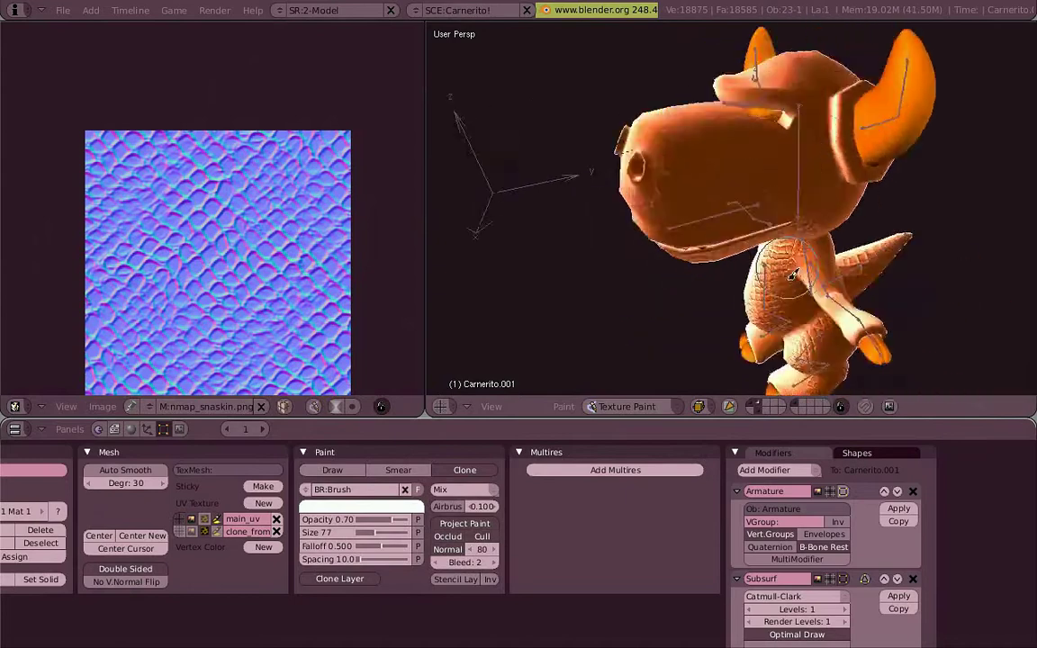
{"action": "mouse_move", "coordinate": [677, 221]}
{"action": "middle_mouse_down"}
{"action": "mouse_move", "coordinate": [799, 204]}
{"action": "mouse_move", "coordinate": [746, 260]}
{"action": "mouse_move", "coordinate": [615, 230]}
{"action": "mouse_move", "coordinate": [751, 299]}
{"action": "middle_mouse_up"}
{"action": "key", "text": "Tab"}
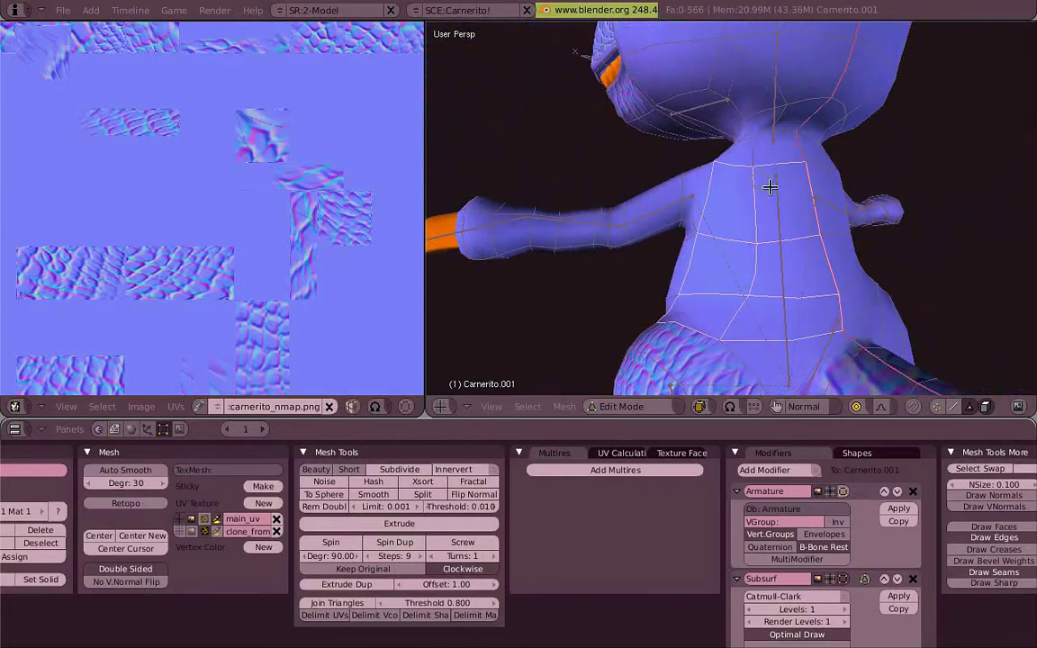
Step: Unwrap the selected back faces and assign the nmap_snaskin.png scale image to them
{"action": "middle_click_drag", "start_coordinate": [788, 332], "coordinate": [791, 337]}
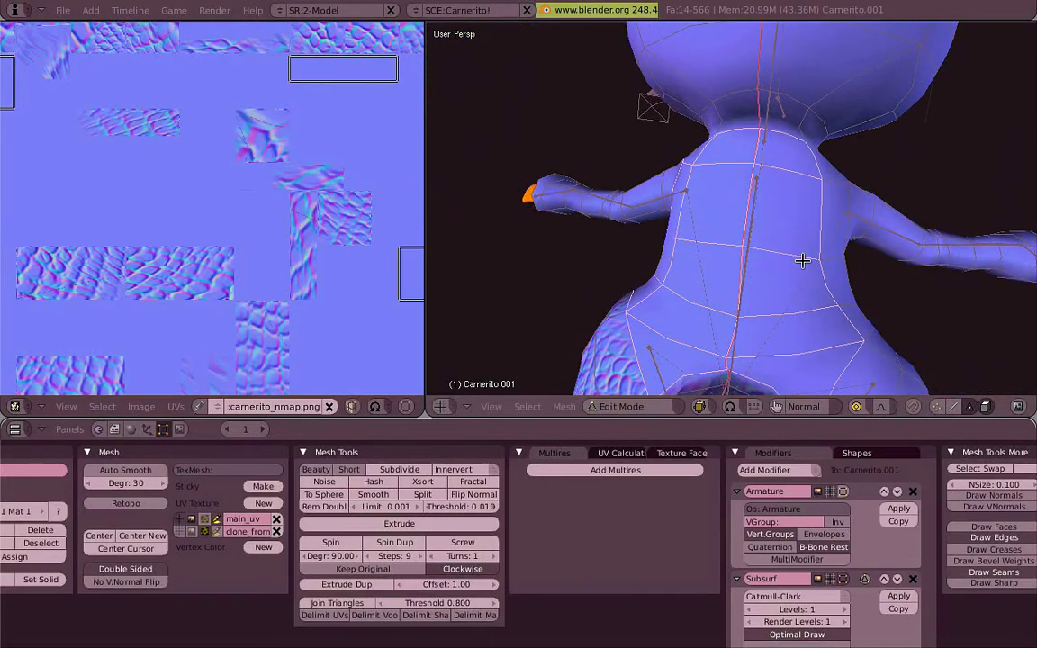
{"action": "key", "text": "e"}
{"action": "key", "text": "Home"}
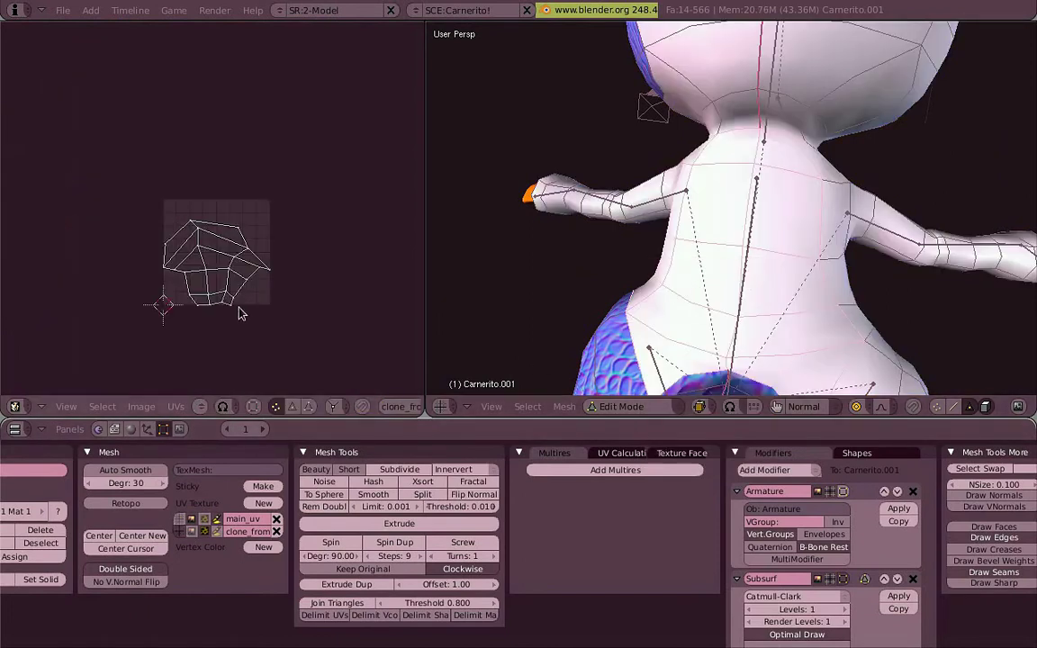
{"action": "left_click", "coordinate": [148, 407]}
{"action": "left_click", "coordinate": [200, 407]}
{"action": "left_click", "coordinate": [194, 339]}
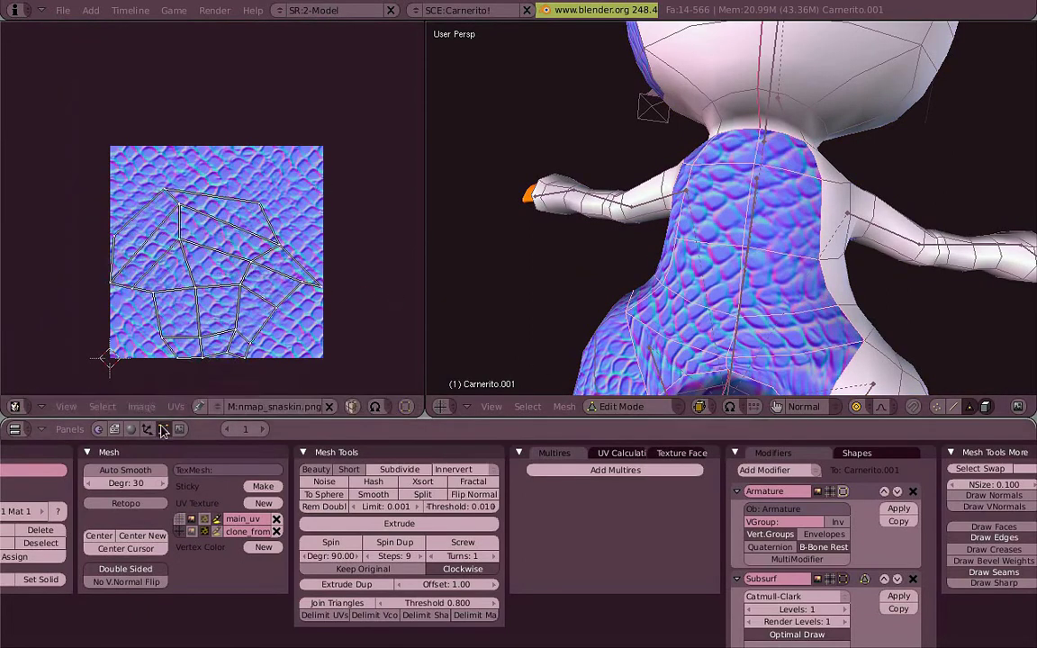
{"action": "left_click", "coordinate": [141, 407]}
{"action": "left_click", "coordinate": [150, 373]}
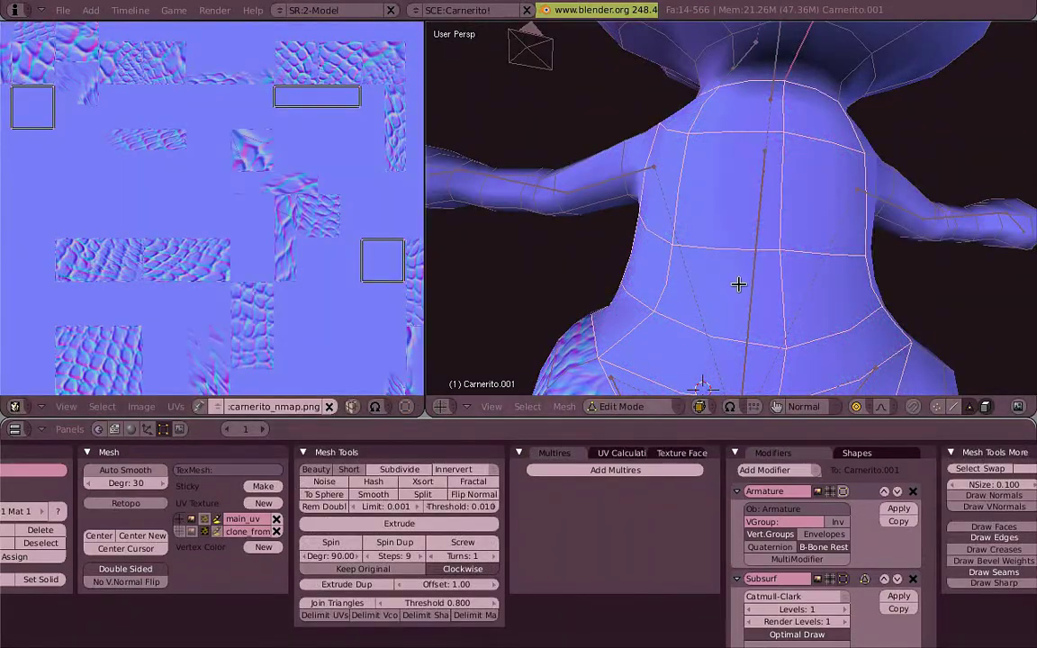
Step: Set the brush size to 122 and clone-paint scale detail across the upper back
{"action": "middle_click_drag", "start_coordinate": [681, 307], "coordinate": [671, 231]}
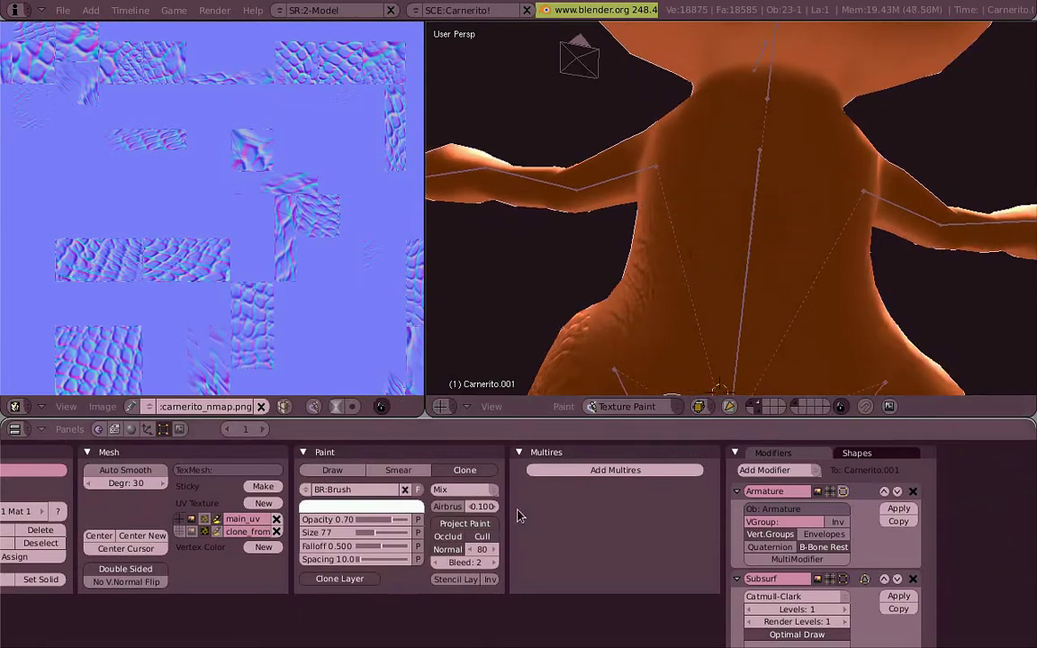
{"action": "left_click_drag", "start_coordinate": [409, 538], "coordinate": [432, 538]}
{"action": "middle_click_drag", "start_coordinate": [703, 270], "coordinate": [628, 290]}
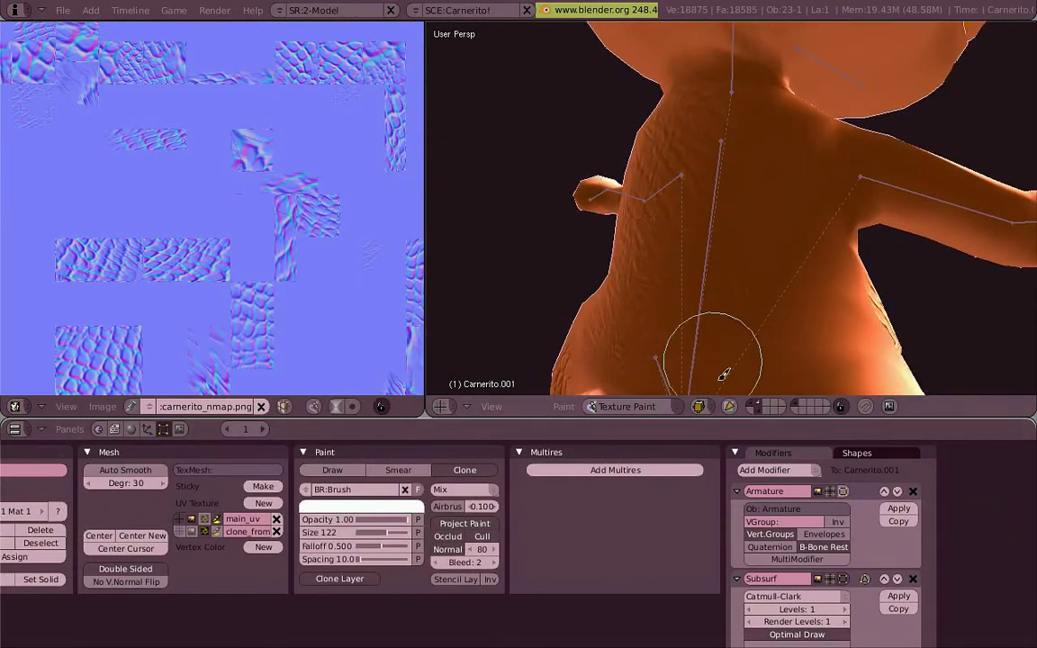
{"action": "mouse_move", "coordinate": [723, 373]}
{"action": "middle_mouse_down"}
{"action": "mouse_move", "coordinate": [783, 146]}
{"action": "mouse_move", "coordinate": [794, 289]}
{"action": "middle_mouse_up"}
{"action": "key", "text": "ctrl+Up"}
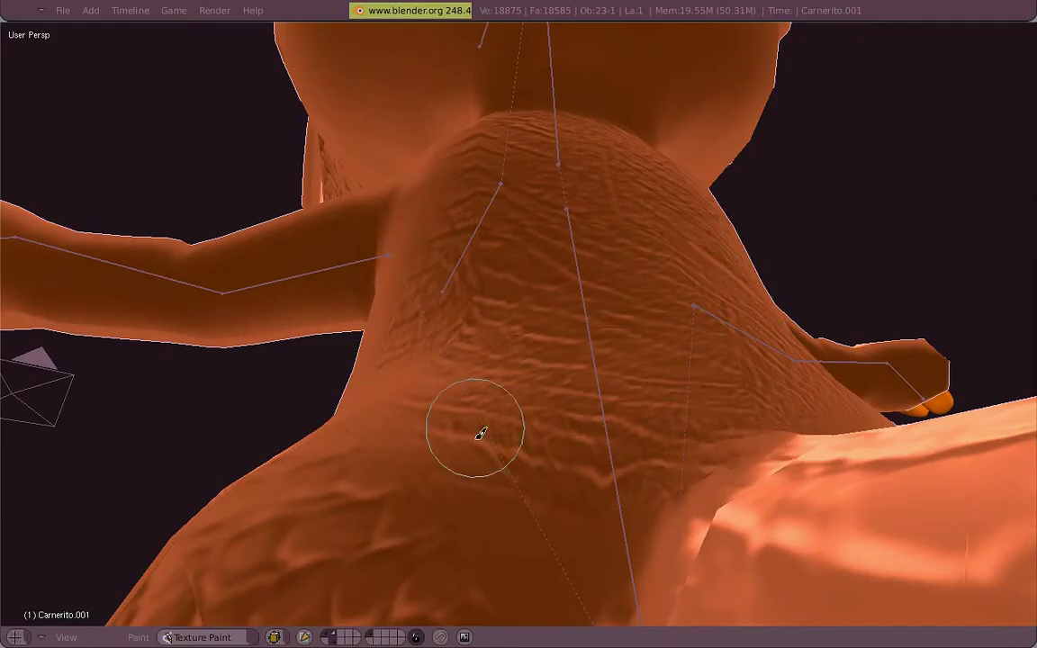
{"action": "mouse_move", "coordinate": [521, 227]}
{"action": "middle_mouse_down"}
{"action": "mouse_move", "coordinate": [556, 345]}
{"action": "mouse_move", "coordinate": [389, 397]}
{"action": "middle_mouse_up"}
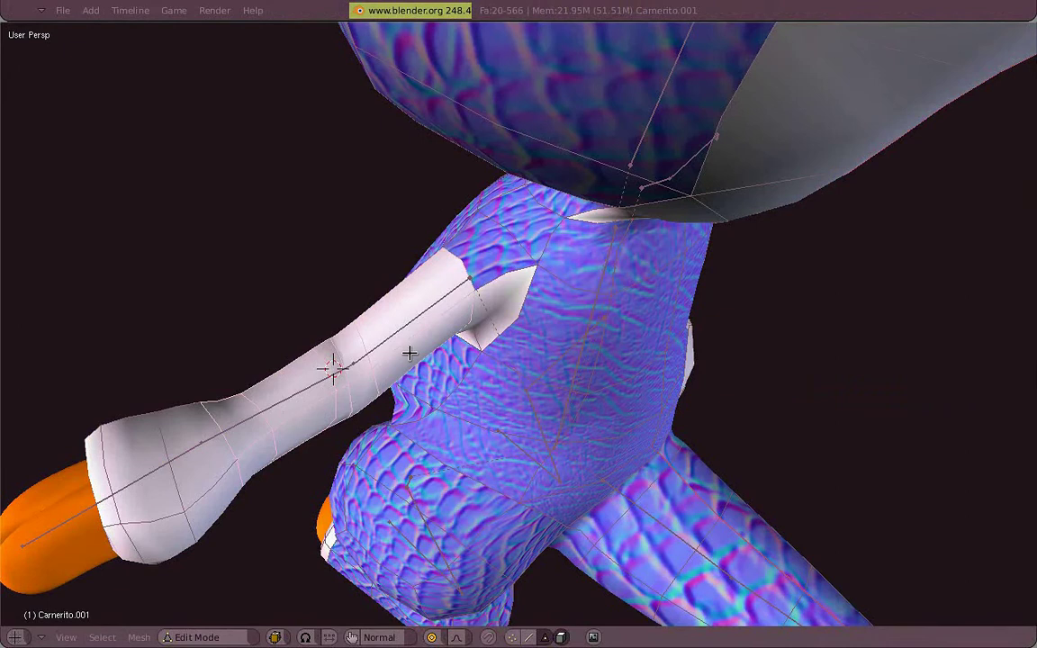
{"action": "mouse_move", "coordinate": [410, 354]}
{"action": "middle_mouse_down"}
{"action": "mouse_move", "coordinate": [531, 186]}
{"action": "mouse_move", "coordinate": [426, 251]}
{"action": "mouse_move", "coordinate": [126, 333]}
{"action": "middle_mouse_up"}
Step: Unwrap the arm faces, assign nmap_snaskin.png, then scale and move the UV island over it
{"action": "right_click", "coordinate": [187, 308], "text": "alt"}
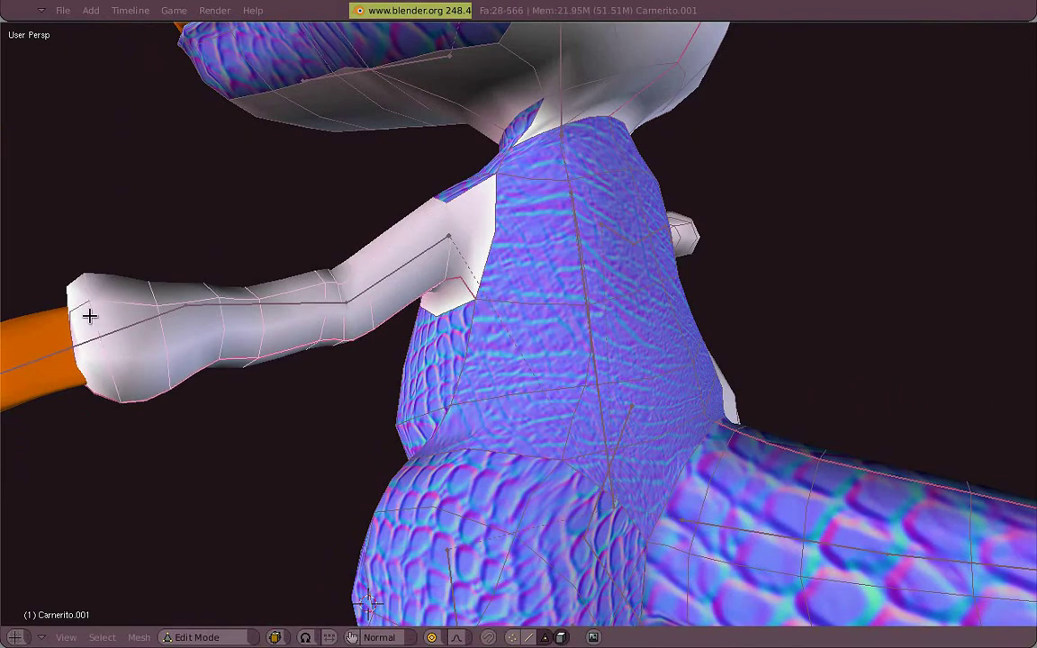
{"action": "key", "text": "u"}
{"action": "left_click", "coordinate": [360, 286]}
{"action": "key", "text": "ctrl+Up"}
{"action": "left_click", "coordinate": [200, 406]}
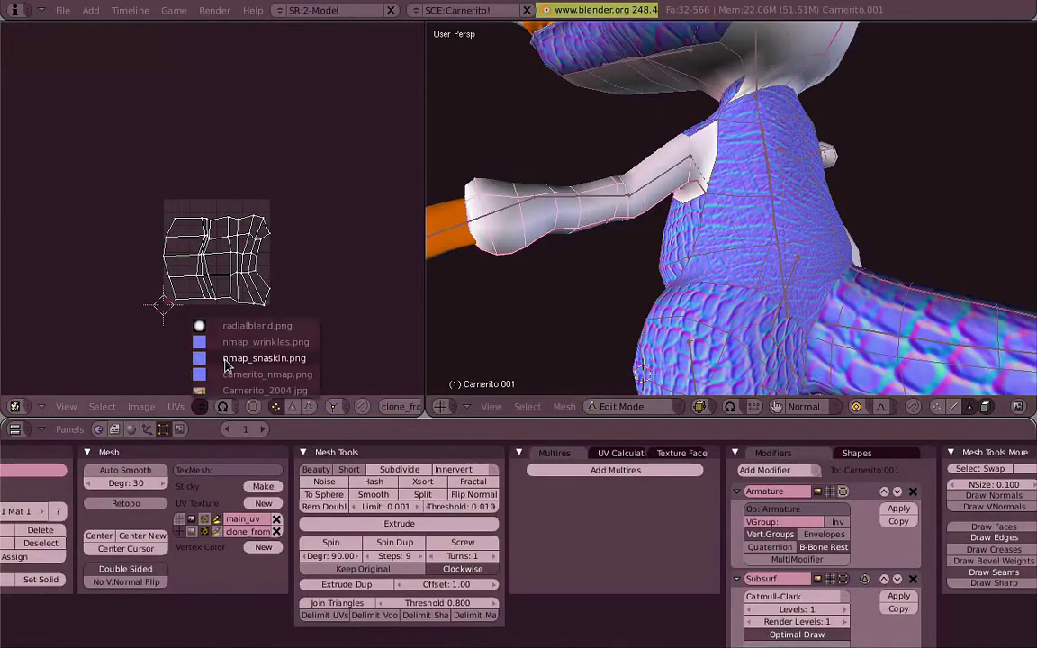
{"action": "left_click", "coordinate": [227, 362]}
{"action": "key", "text": "s"}
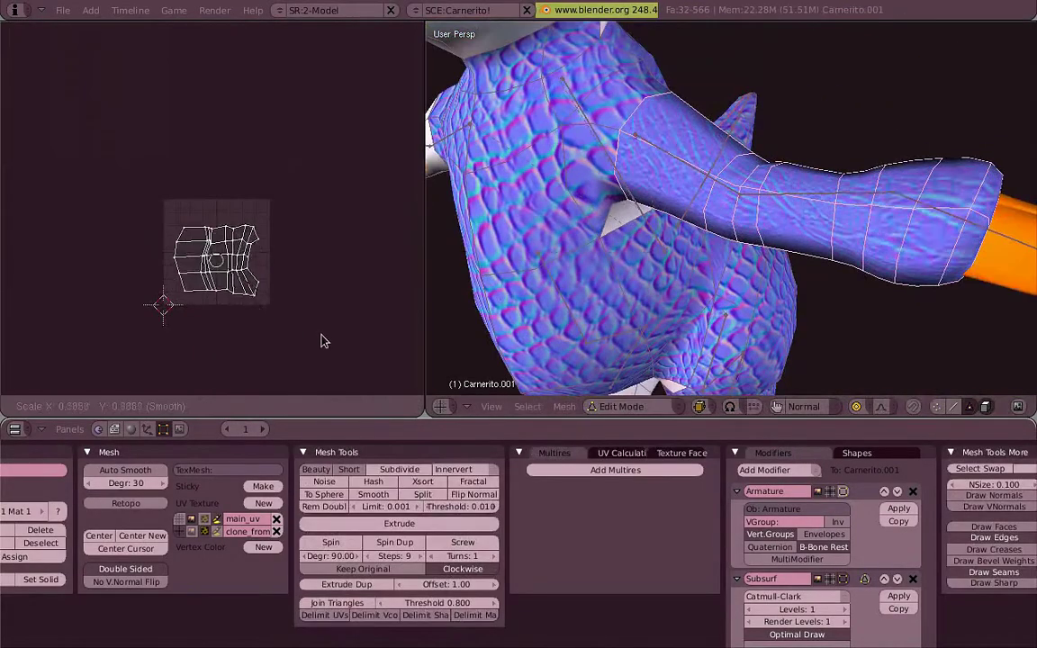
{"action": "left_click", "coordinate": [324, 341]}
{"action": "scroll", "coordinate": [214, 301], "scroll_direction": "up", "scroll_amount": 3}
{"action": "key", "text": "g"}
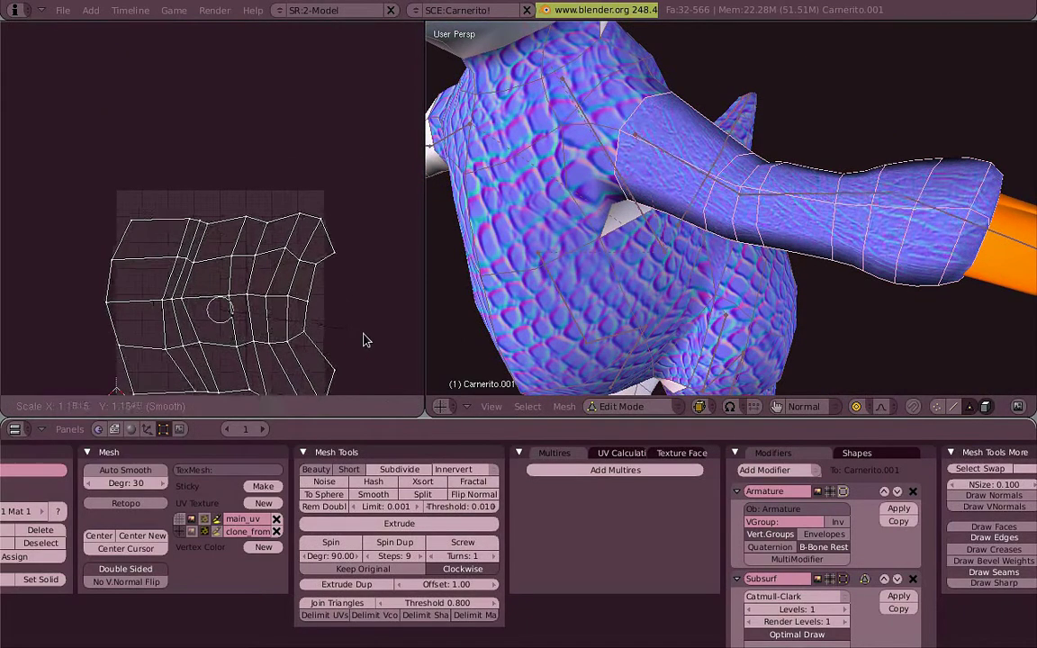
{"action": "left_click", "coordinate": [340, 336]}
Step: Clone-paint snake scales onto the arm and the torso underside in Texture Paint mode
{"action": "middle_click_drag", "start_coordinate": [504, 325], "coordinate": [775, 222]}
{"action": "left_click", "coordinate": [622, 406]}
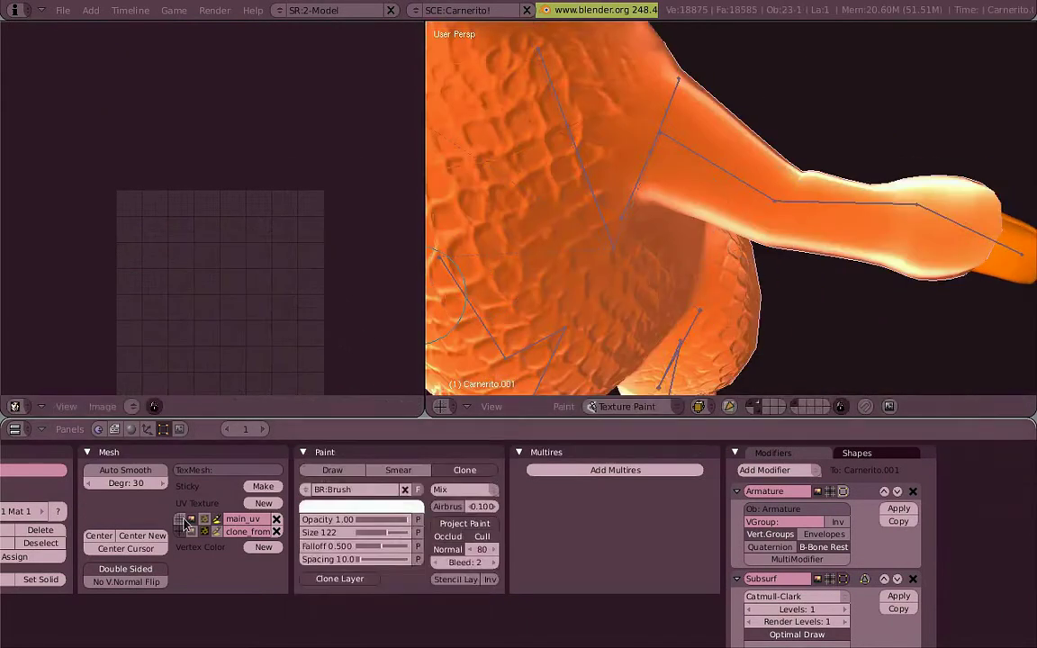
{"action": "middle_click_drag", "start_coordinate": [558, 270], "coordinate": [725, 179]}
{"action": "mouse_move", "coordinate": [622, 137]}
{"action": "middle_mouse_down"}
{"action": "mouse_move", "coordinate": [725, 294]}
{"action": "mouse_move", "coordinate": [571, 200]}
{"action": "middle_mouse_up"}
{"action": "mouse_move", "coordinate": [728, 108]}
{"action": "middle_mouse_down"}
{"action": "mouse_move", "coordinate": [764, 305]}
{"action": "mouse_move", "coordinate": [783, 171]}
{"action": "mouse_move", "coordinate": [672, 324]}
{"action": "mouse_move", "coordinate": [781, 282]}
{"action": "mouse_move", "coordinate": [764, 255]}
{"action": "mouse_move", "coordinate": [931, 204]}
{"action": "mouse_move", "coordinate": [632, 359]}
{"action": "mouse_move", "coordinate": [811, 202]}
{"action": "mouse_move", "coordinate": [875, 180]}
{"action": "middle_mouse_up"}
Step: Select the lower-back and hip faces in Edit Mode and rotate their UVs over the scale texture
{"action": "key", "text": "Tab"}
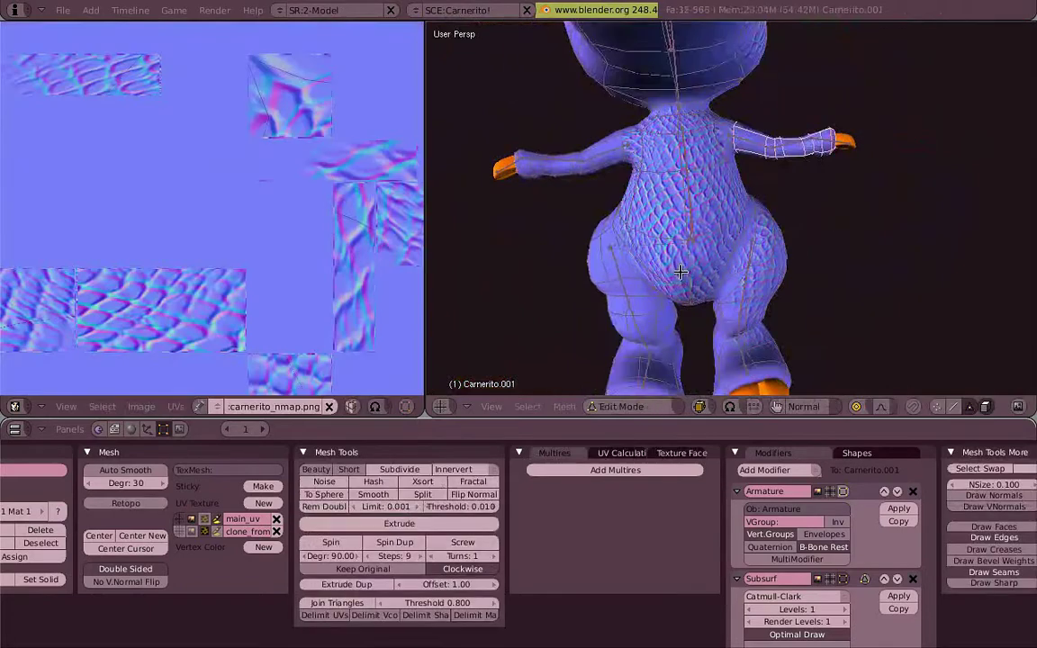
{"action": "middle_click_drag", "start_coordinate": [686, 284], "coordinate": [395, 416]}
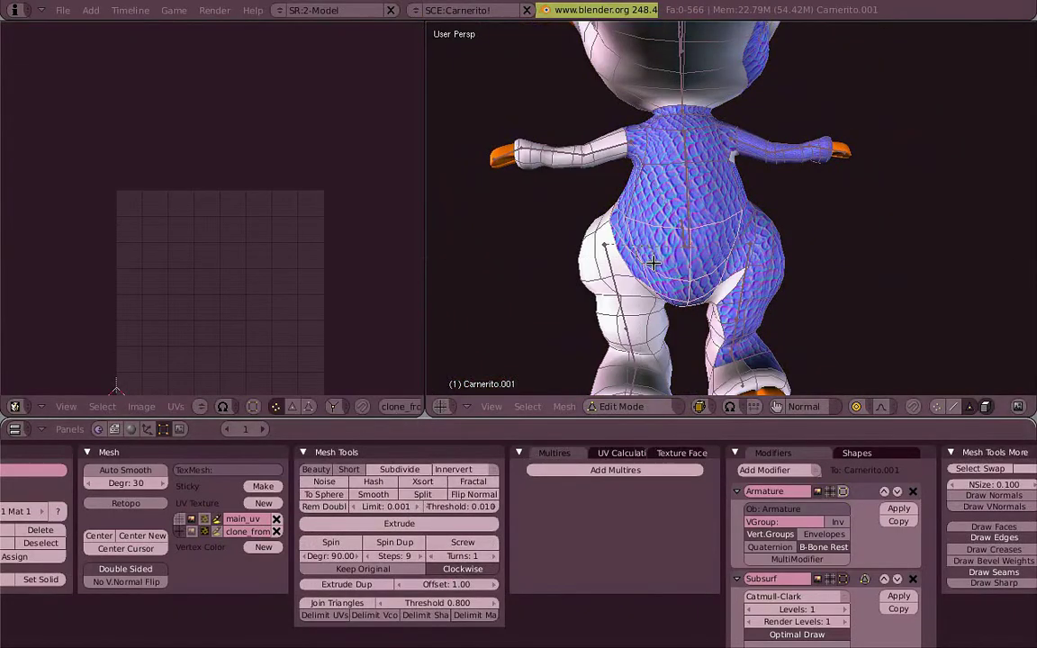
{"action": "key", "text": "l"}
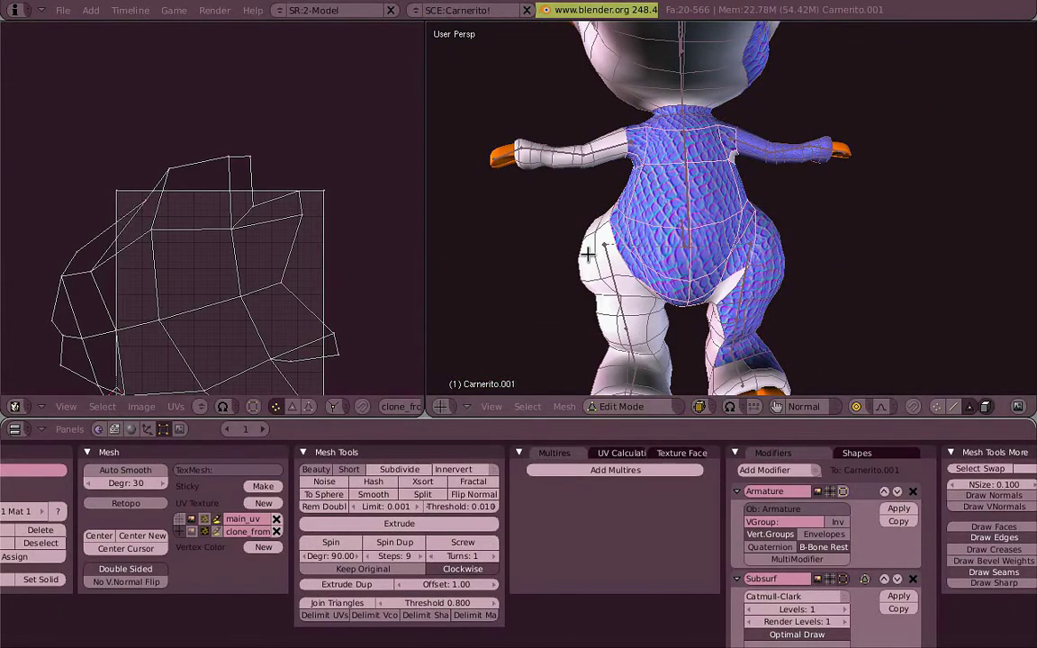
{"action": "right_click", "coordinate": [741, 187], "text": "shift"}
{"action": "scroll", "coordinate": [351, 220], "scroll_direction": "down", "scroll_amount": 3}
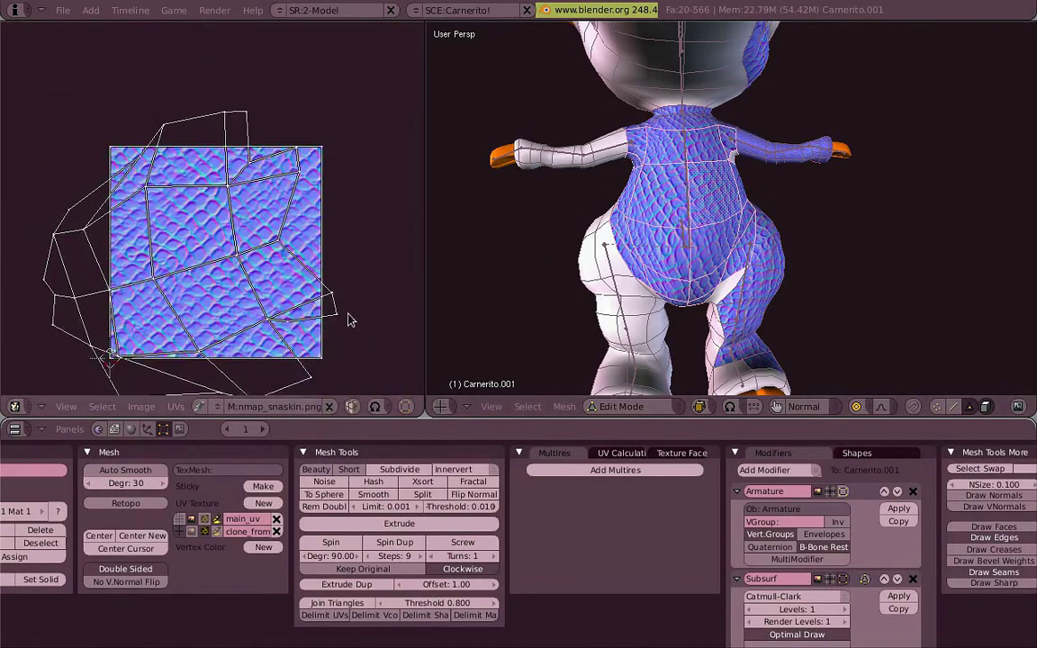
{"action": "key", "text": "r"}
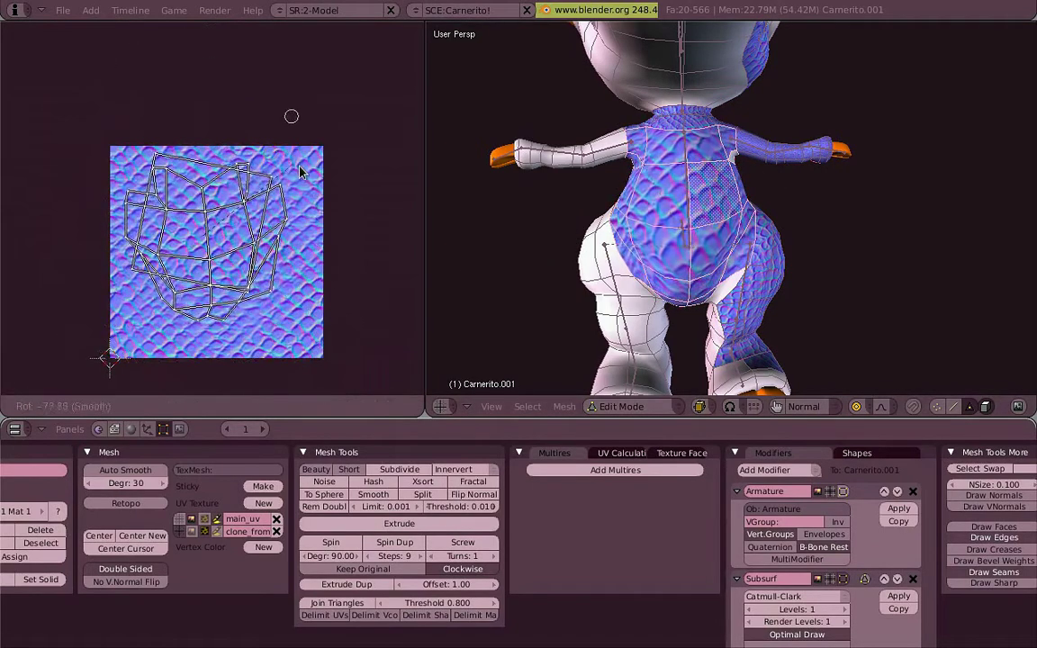
Step: Set brush falloff to 0 and clone-paint scales across the hips and rear
{"action": "left_click", "coordinate": [297, 168]}
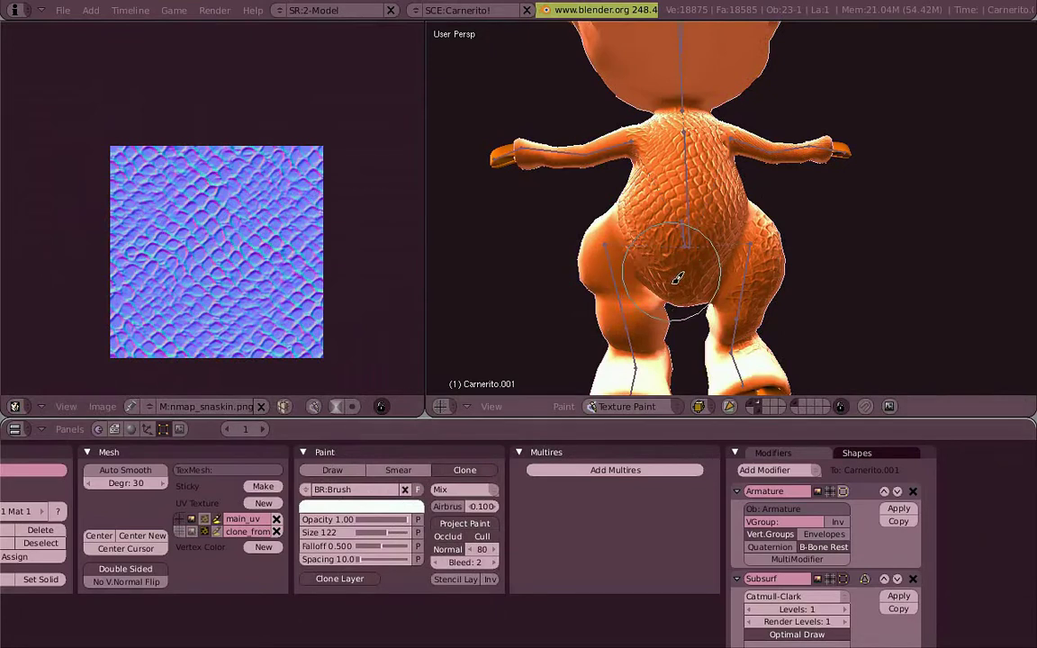
{"action": "scroll", "coordinate": [655, 244], "scroll_direction": "up", "scroll_amount": 2}
{"action": "mouse_move", "coordinate": [710, 231]}
{"action": "middle_mouse_down"}
{"action": "mouse_move", "coordinate": [695, 233]}
{"action": "mouse_move", "coordinate": [746, 270]}
{"action": "middle_mouse_up"}
{"action": "left_click_drag", "start_coordinate": [400, 553], "coordinate": [358, 553]}
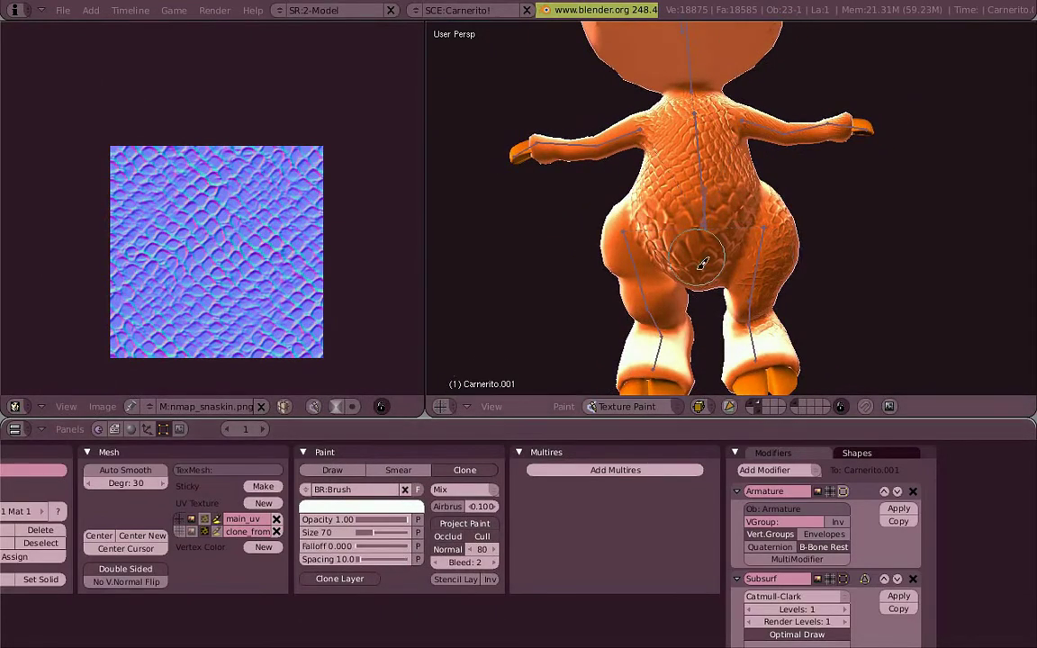
{"action": "mouse_move", "coordinate": [653, 206]}
{"action": "middle_mouse_down"}
{"action": "mouse_move", "coordinate": [672, 243]}
{"action": "mouse_move", "coordinate": [717, 262]}
{"action": "middle_mouse_up"}
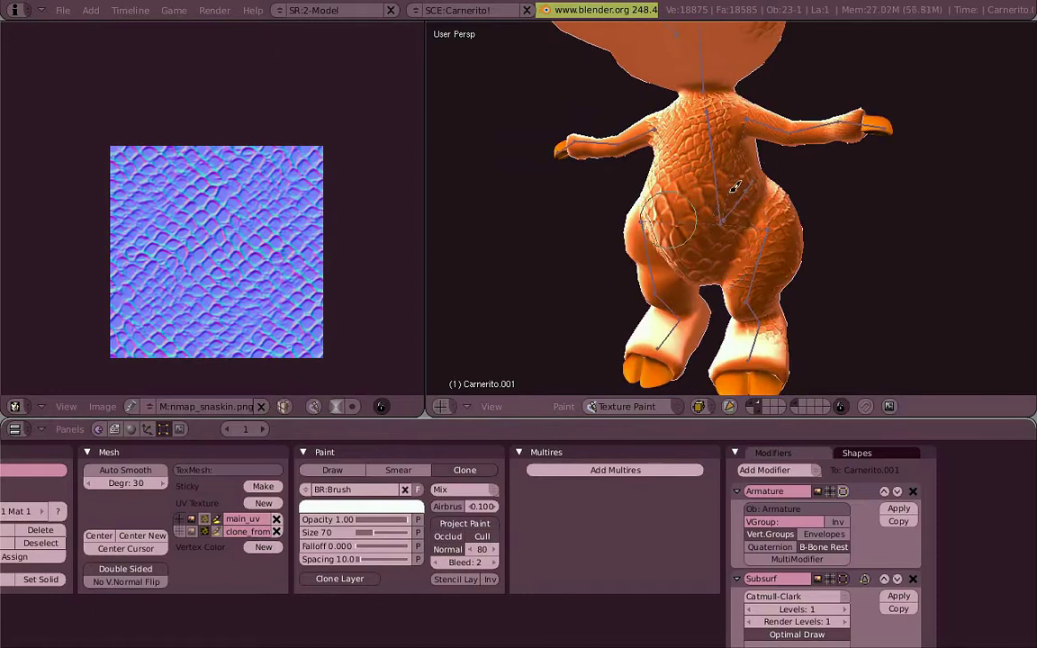
{"action": "middle_click_drag", "start_coordinate": [735, 187], "coordinate": [676, 287]}
{"action": "middle_click_drag", "start_coordinate": [703, 194], "coordinate": [701, 273]}
Step: Check the character in a maximized 3D view, then display the material texture settings (F5)
{"action": "key", "text": "ctrl+Up"}
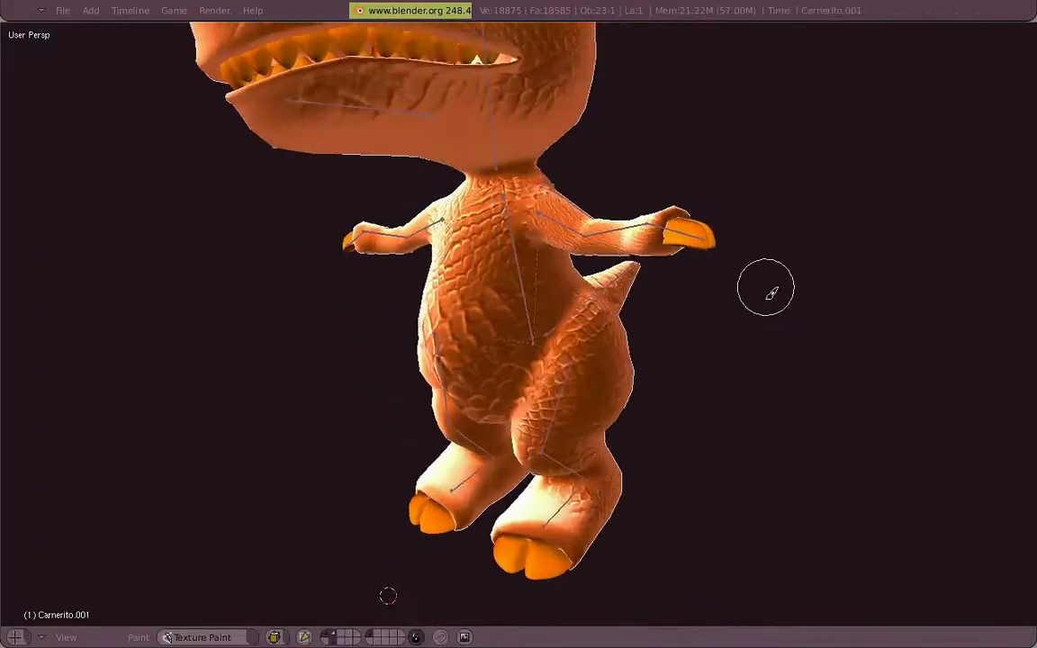
{"action": "scroll", "coordinate": [507, 415], "scroll_direction": "up", "scroll_amount": 1}
{"action": "scroll", "coordinate": [541, 365], "scroll_direction": "up", "scroll_amount": 1}
{"action": "scroll", "coordinate": [571, 394], "scroll_direction": "down", "scroll_amount": 3}
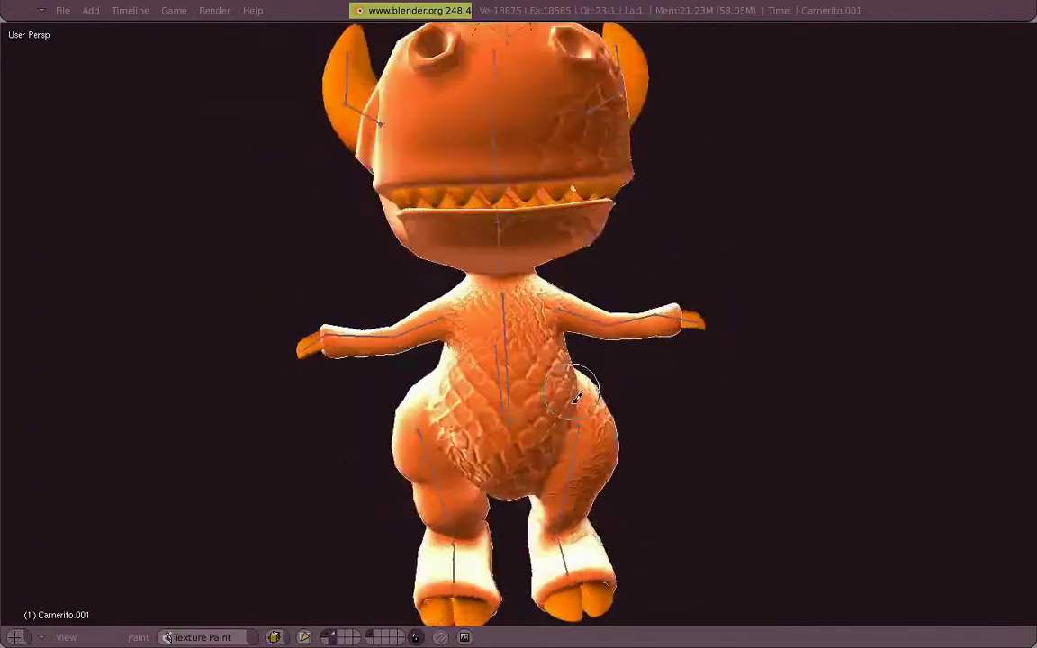
{"action": "middle_click_drag", "start_coordinate": [572, 393], "coordinate": [405, 547]}
{"action": "key", "text": "ctrl+Up"}
{"action": "key", "text": "F5"}
Step: Orbit and zoom around the painted character to inspect it from head to full body
{"action": "scroll", "coordinate": [808, 317], "scroll_direction": "up", "scroll_amount": 2}
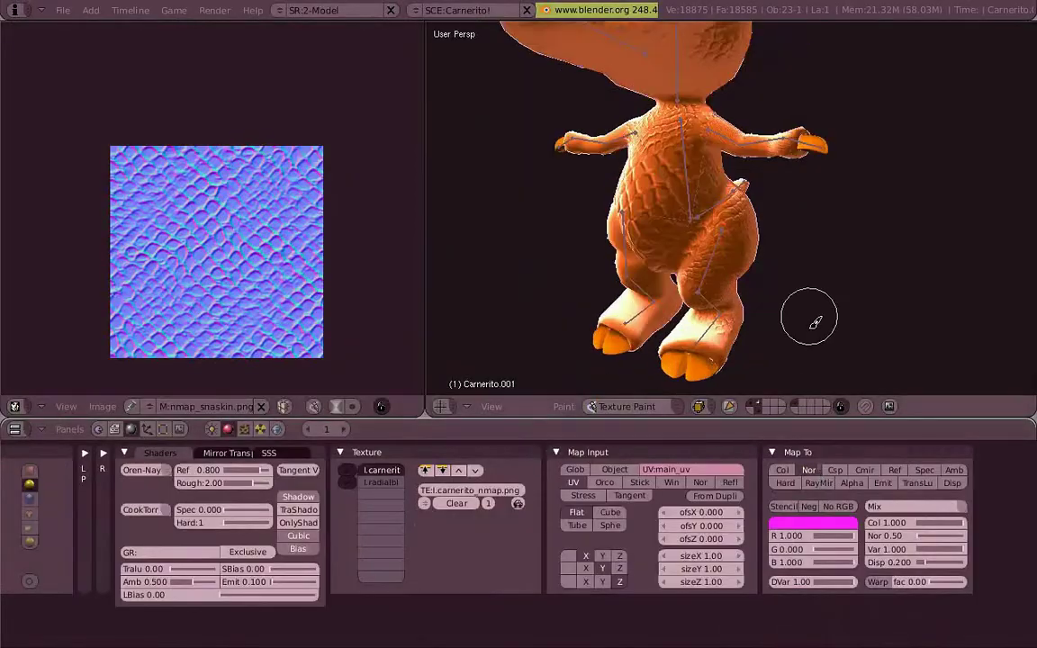
{"action": "scroll", "coordinate": [794, 254], "scroll_direction": "up", "scroll_amount": 2}
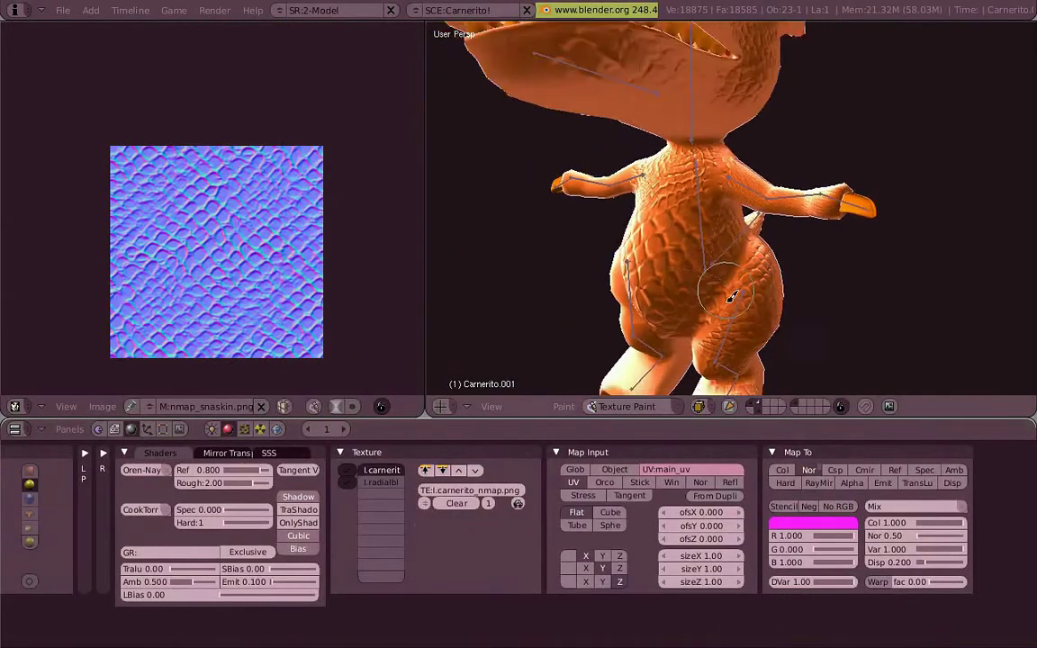
{"action": "middle_click_drag", "start_coordinate": [783, 399], "coordinate": [619, 248]}
{"action": "scroll", "coordinate": [786, 255], "scroll_direction": "up", "scroll_amount": 4}
{"action": "middle_click_drag", "start_coordinate": [786, 255], "coordinate": [710, 287]}
{"action": "scroll", "coordinate": [725, 239], "scroll_direction": "down", "scroll_amount": 2}
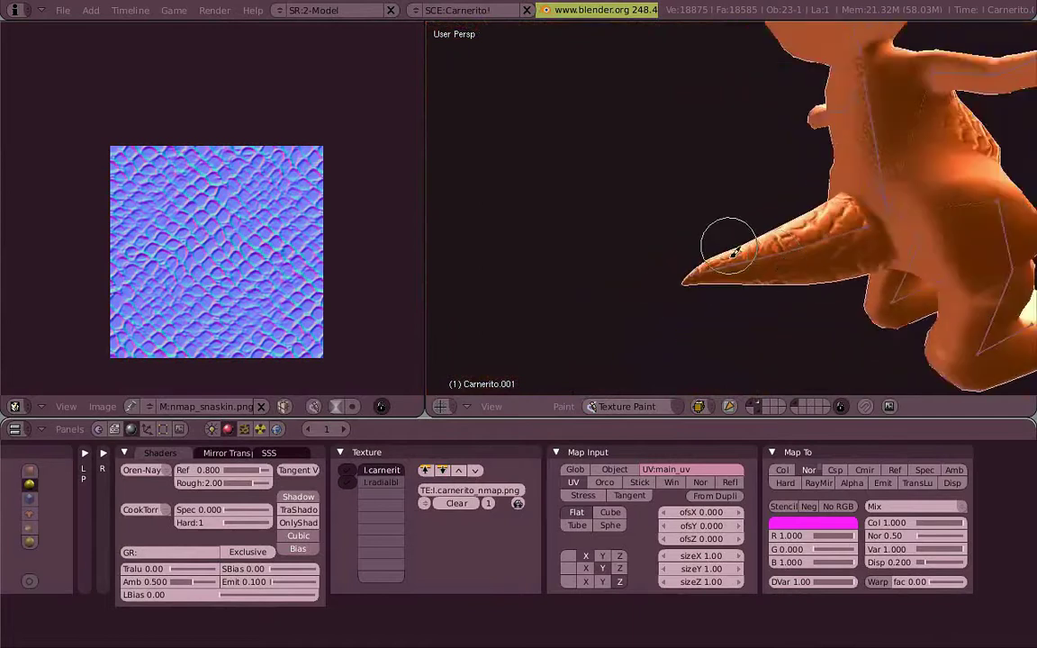
{"action": "middle_click_drag", "start_coordinate": [725, 239], "coordinate": [706, 283]}
{"action": "scroll", "coordinate": [866, 248], "scroll_direction": "down", "scroll_amount": 2}
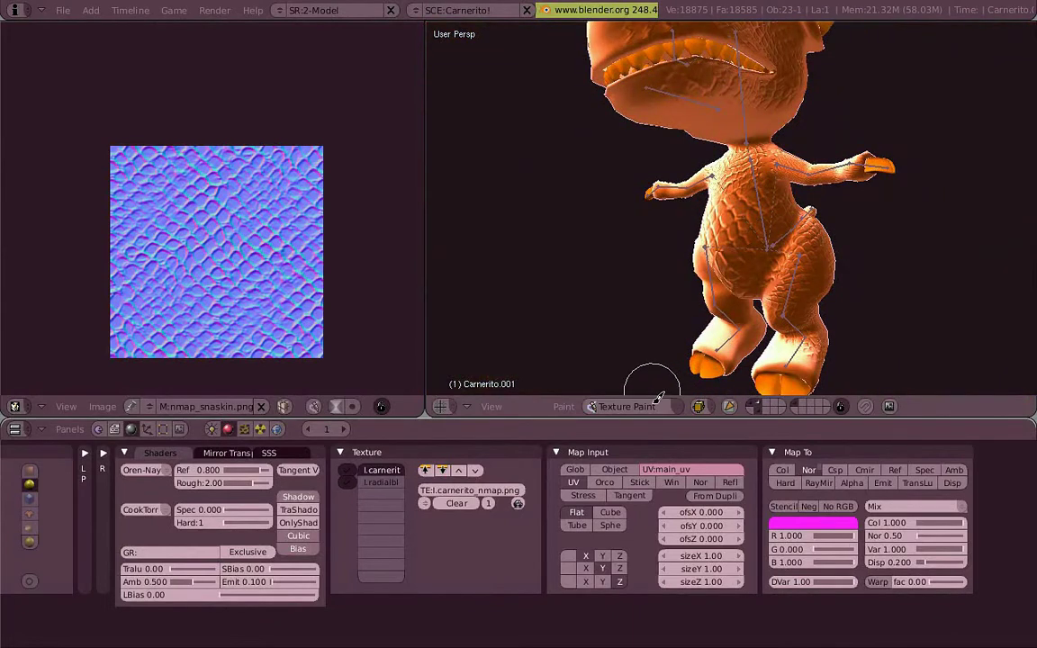
Step: Save the project as carnerito_simple_shader_nmap.blend by appending _nmap to the name
{"action": "key", "text": "F2"}
{"action": "left_click", "coordinate": [574, 61]}
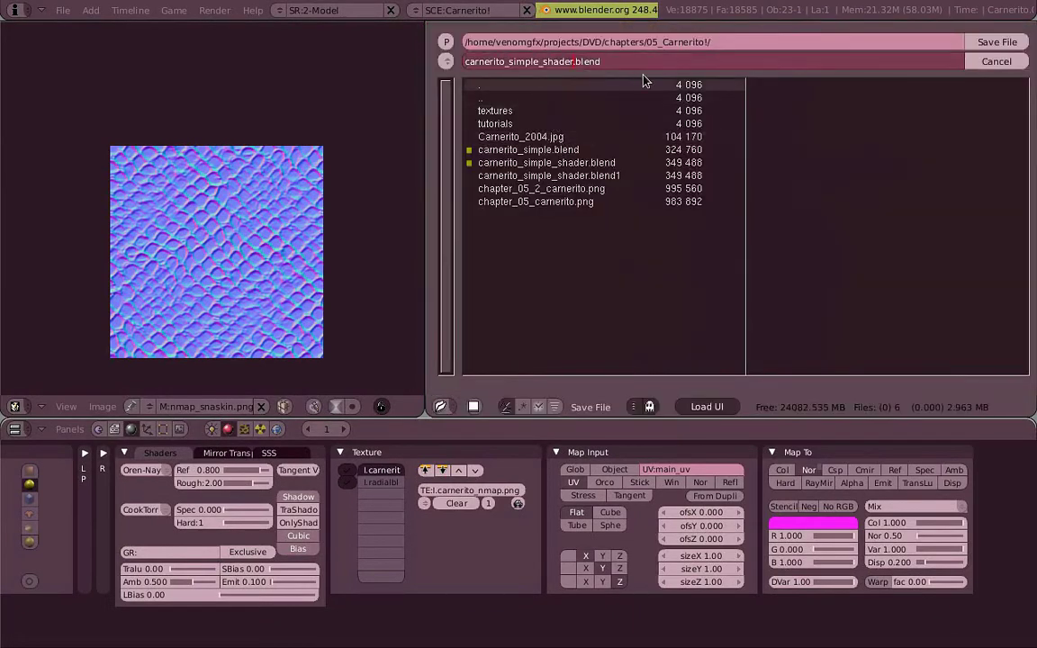
{"action": "type", "text": "_nmap"}
{"action": "key", "text": "Return"}
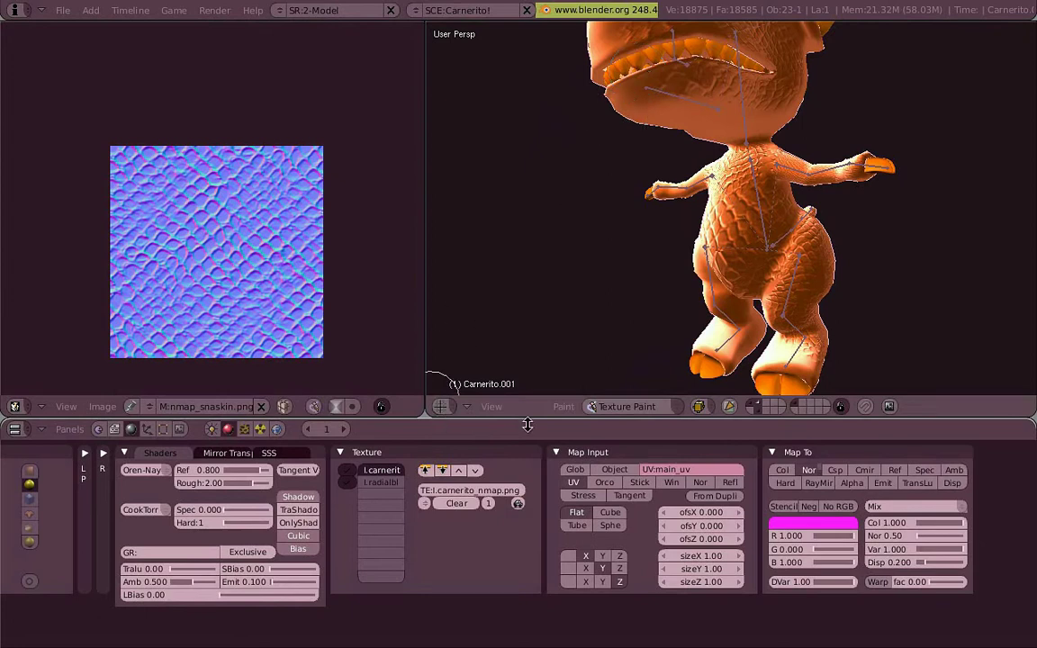
{"action": "left_click", "coordinate": [627, 407]}
Step: Return to Object Mode with solid shading and orbit to the character's front
{"action": "left_click", "coordinate": [622, 389]}
{"action": "key", "text": "z"}
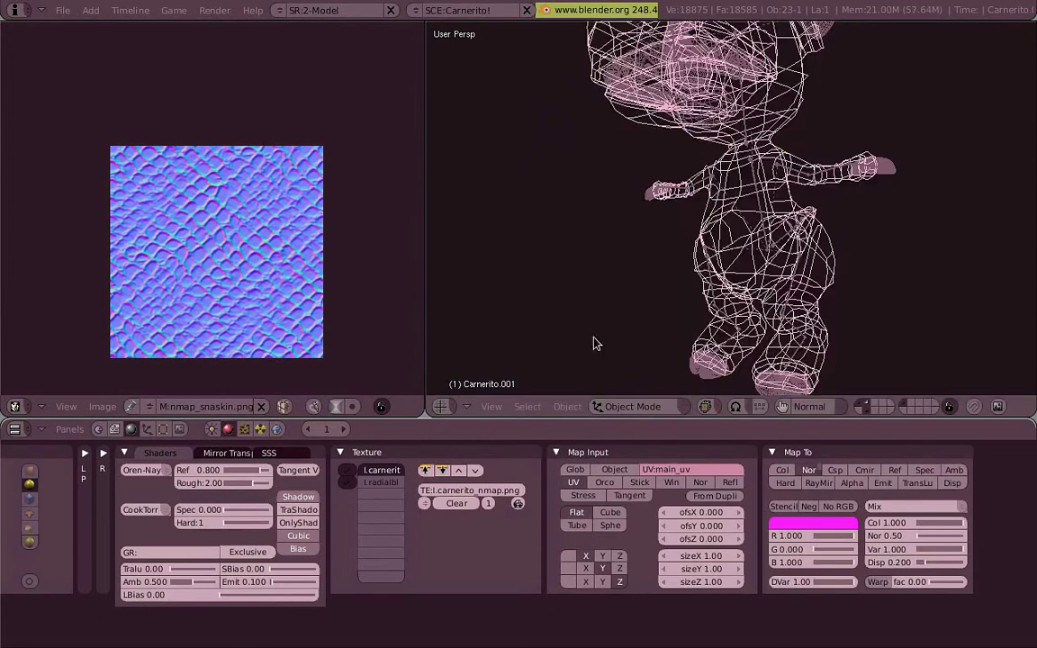
{"action": "key", "text": "alt+z"}
{"action": "key", "text": "alt+z"}
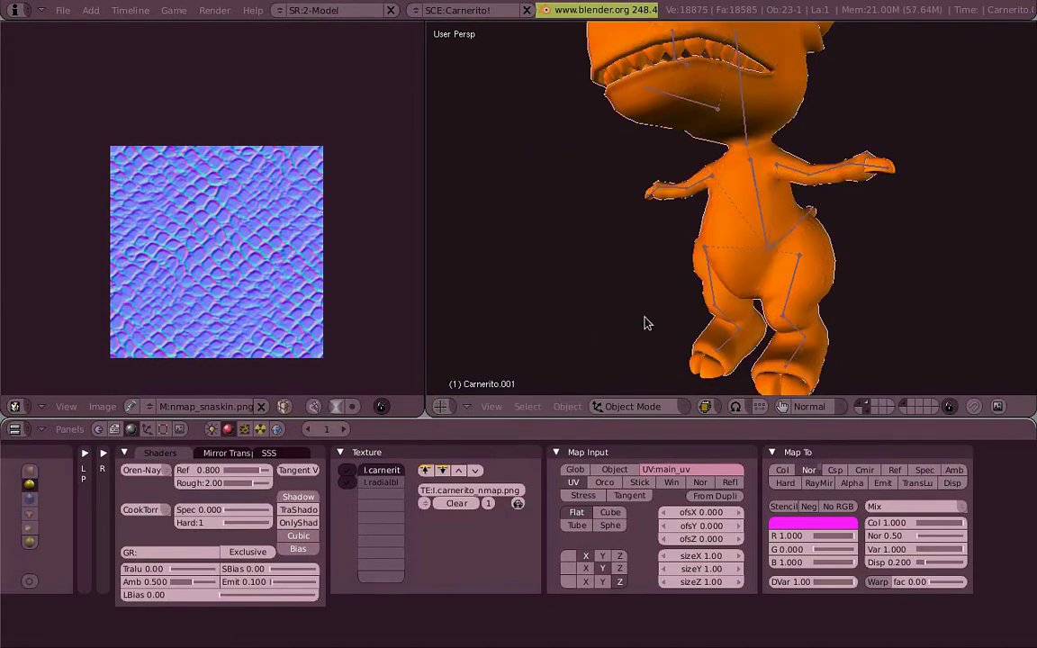
{"action": "scroll", "coordinate": [645, 323], "scroll_direction": "down", "scroll_amount": 3}
{"action": "middle_click_drag", "start_coordinate": [644, 323], "coordinate": [781, 216]}
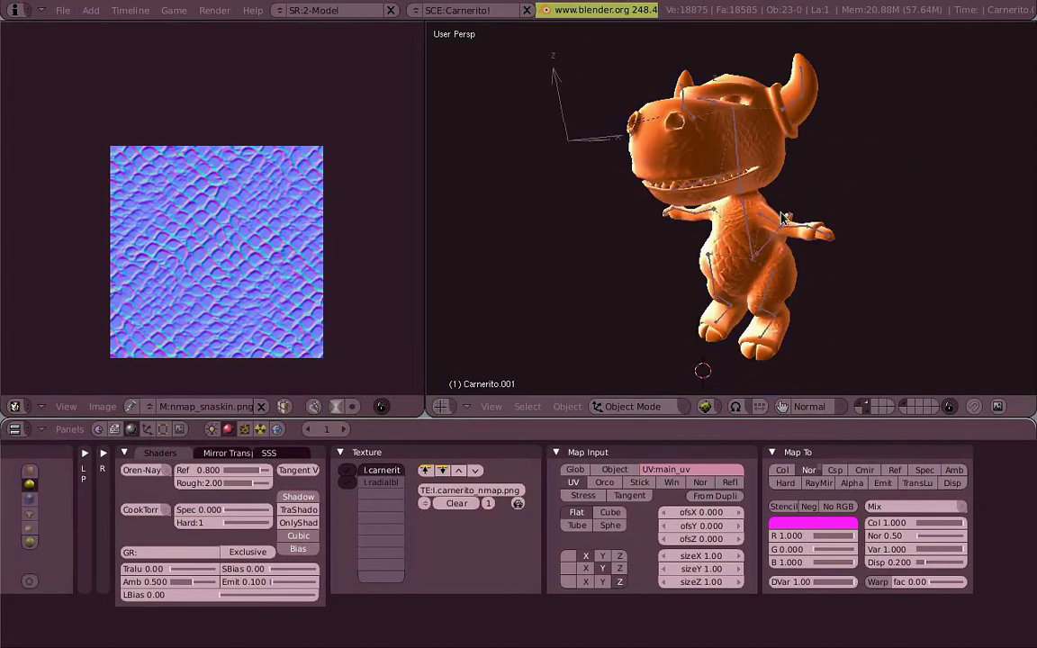
Step: Preview the scene from the camera view in the game engine, stopping and restarting it
{"action": "key", "text": "KP_0"}
{"action": "key", "text": "p"}
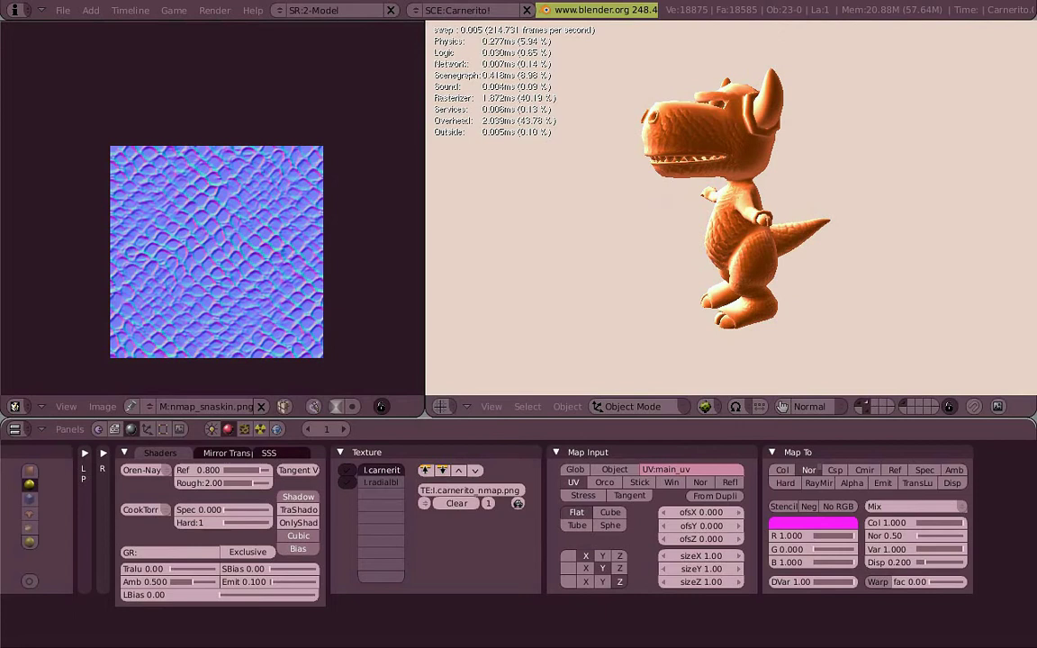
{"action": "key", "text": "Escape"}
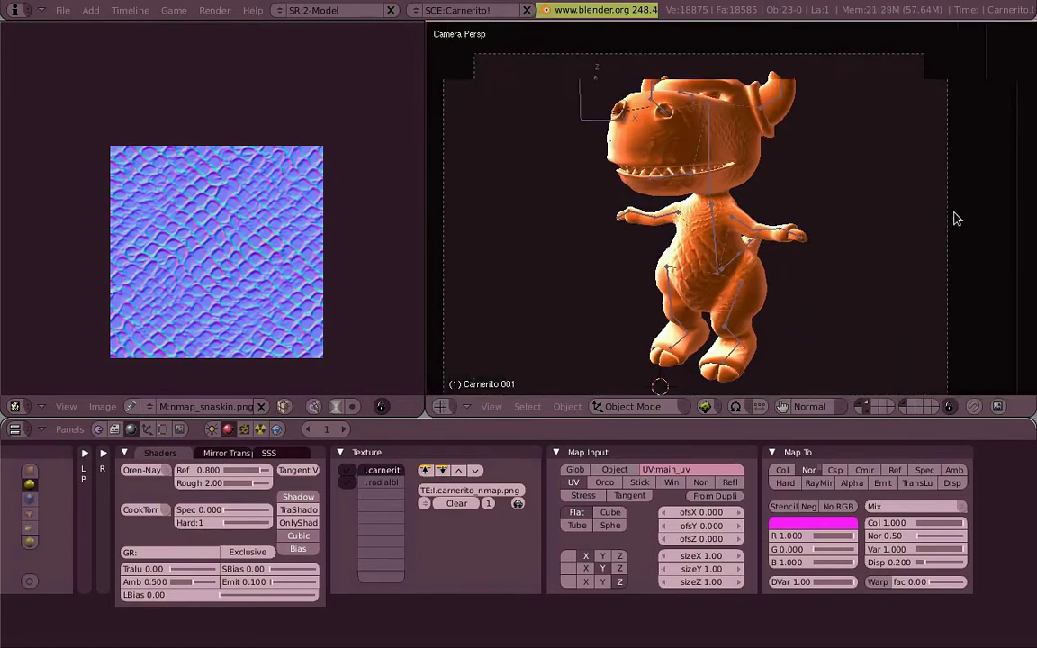
{"action": "key", "text": "p"}
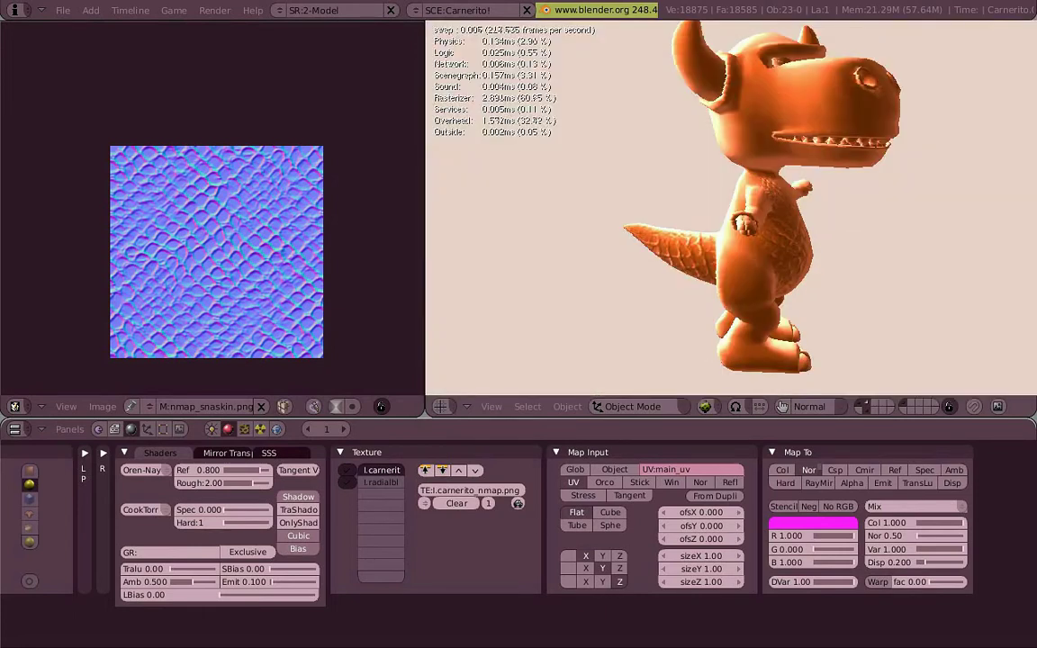